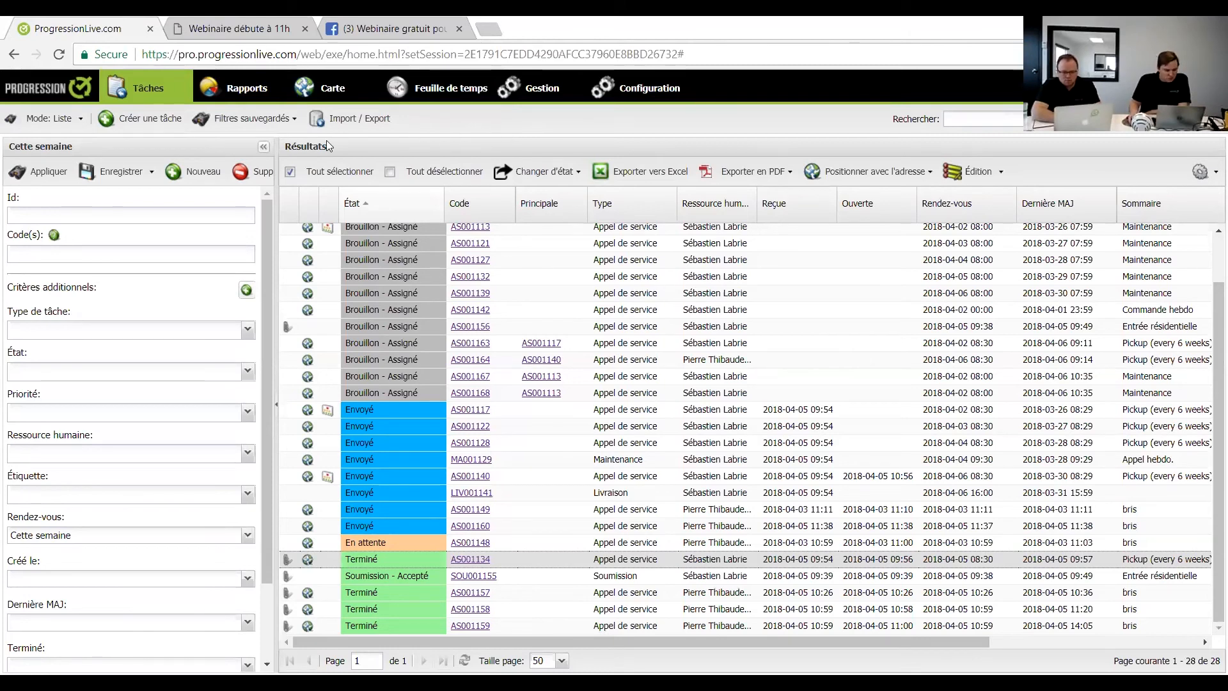
- Open the Carte view and filter out all human resources from the map with Aucun
left_click(328, 91)
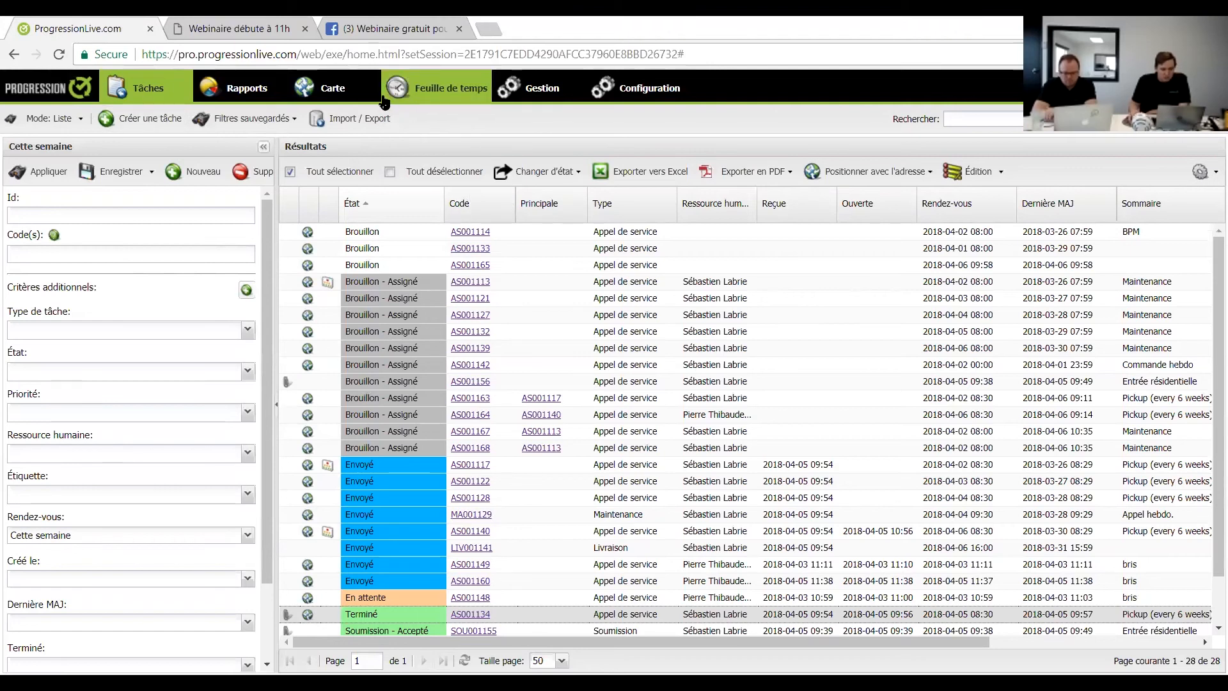
left_click(341, 93)
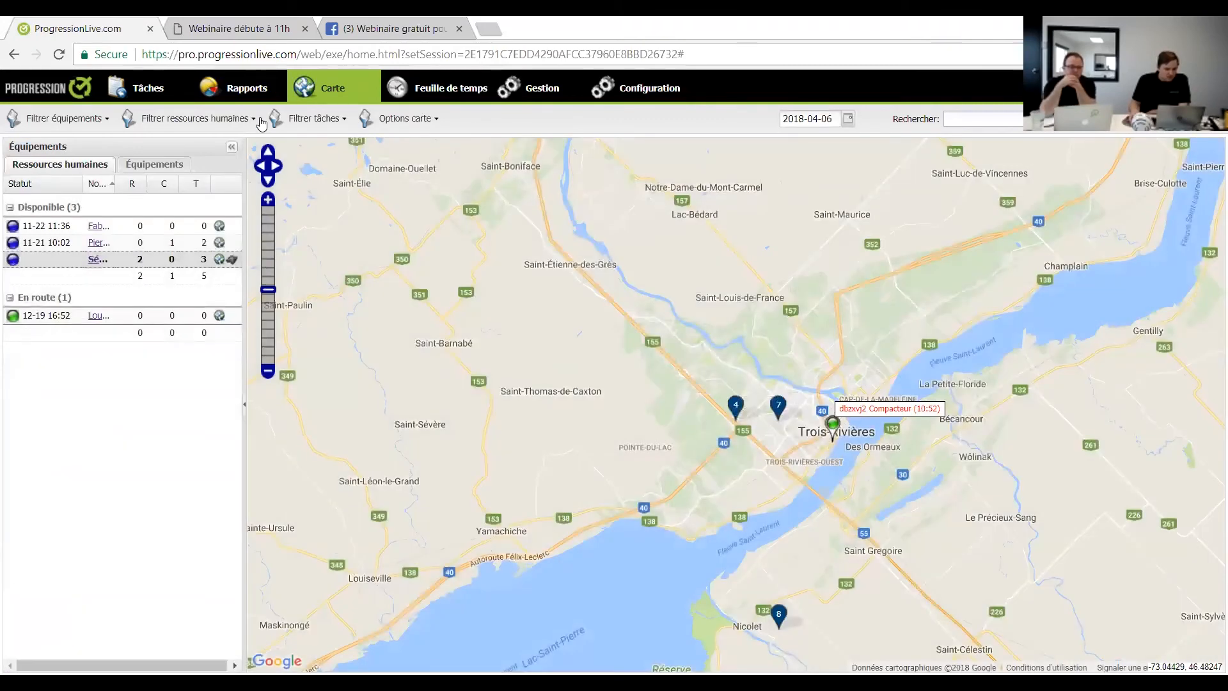
left_click(255, 119)
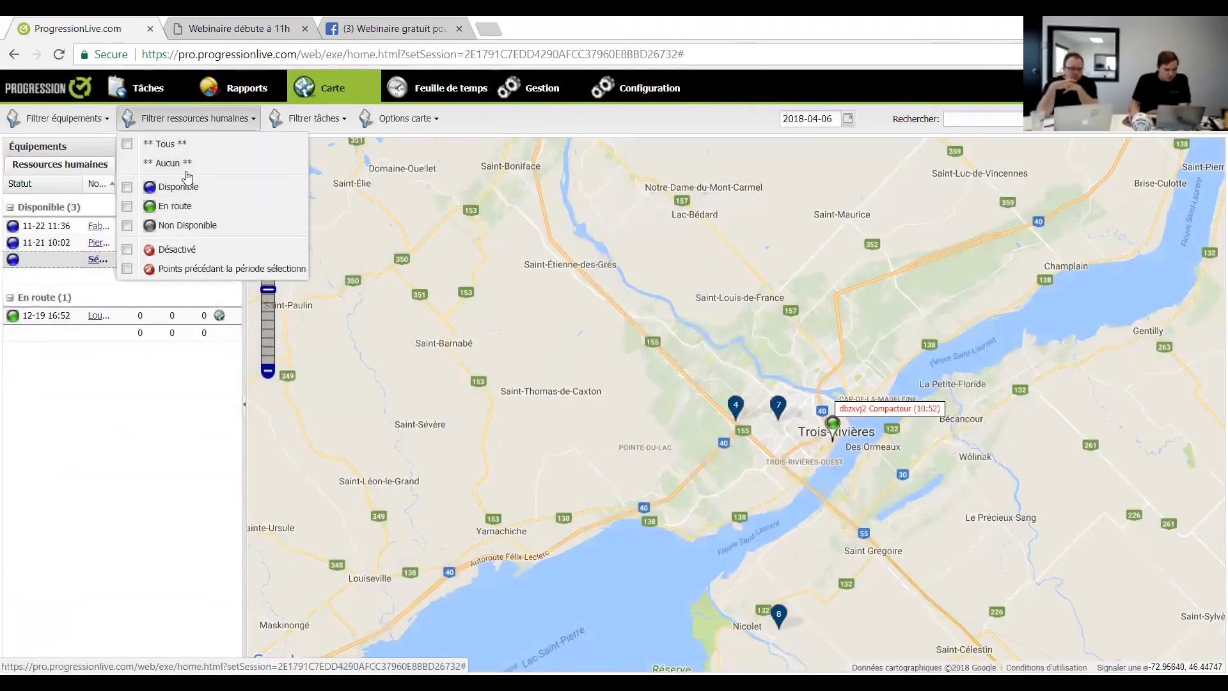
- Hide the Actif equipment from the map
left_click(105, 127)
left_click(104, 127)
left_click(61, 143)
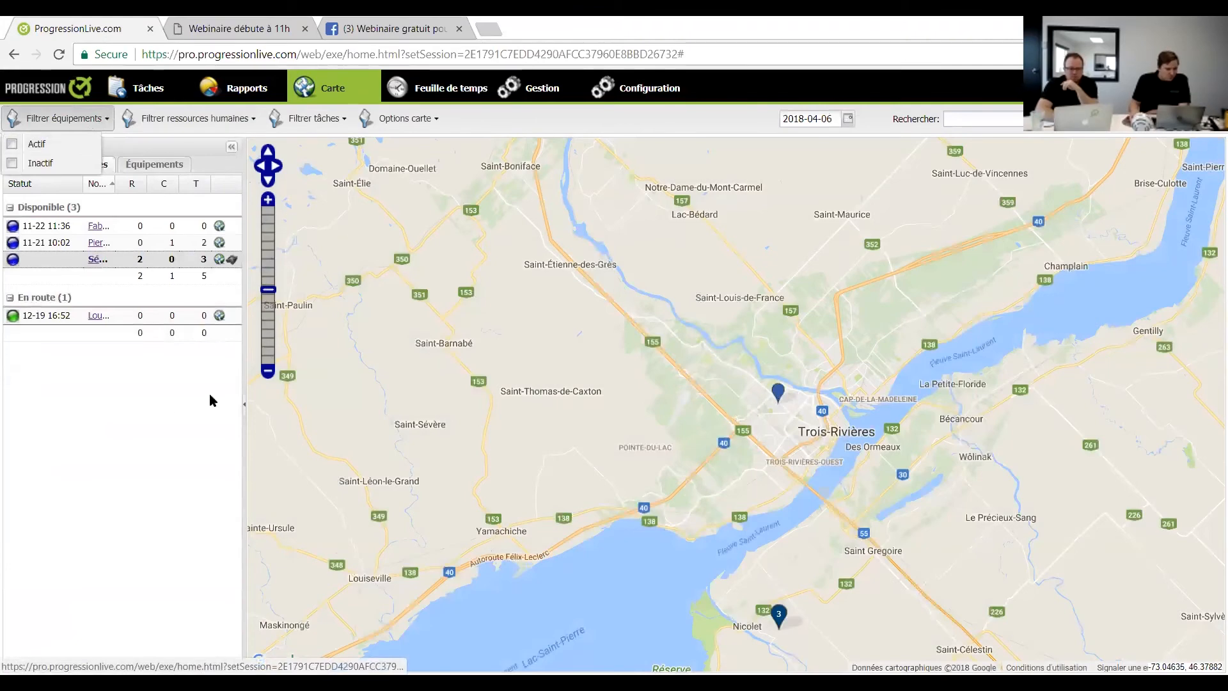
left_click(178, 414)
left_click_drag(700, 309, 594, 290)
- Filter the map's tasks by type to Aucun and reframe the map on the Trois-Rivières area
left_click(308, 121)
mouse_move(348, 144)
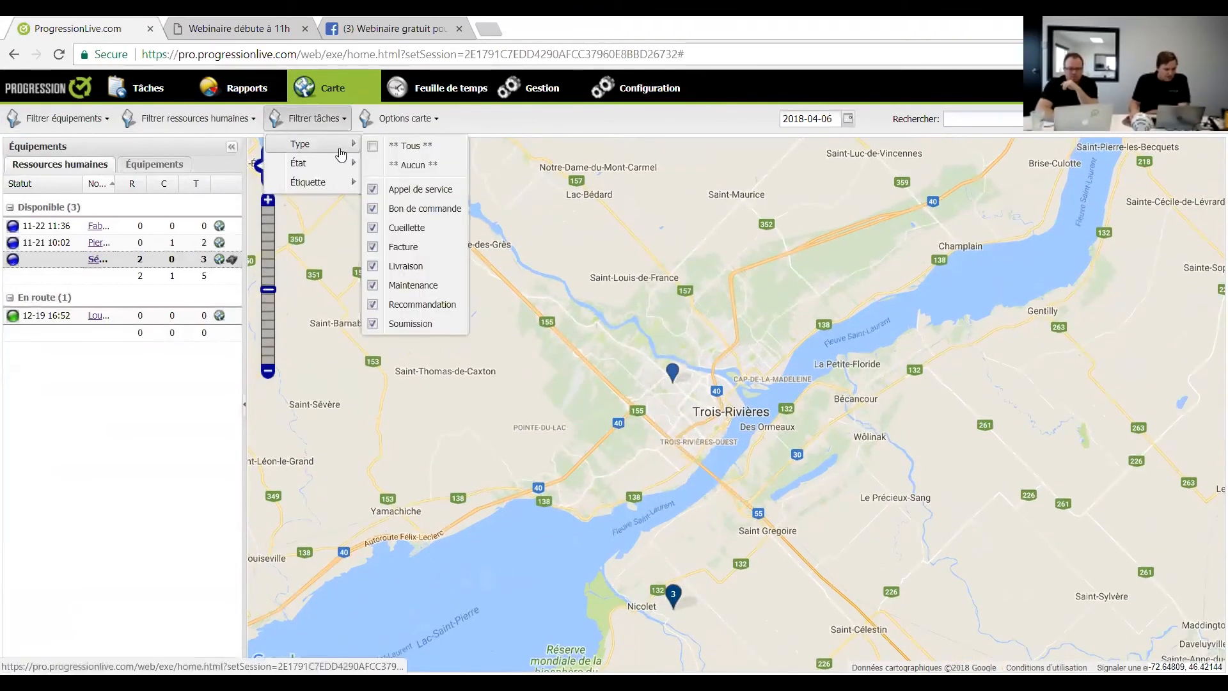
left_click(419, 157)
scroll(607, 275, "down", 2)
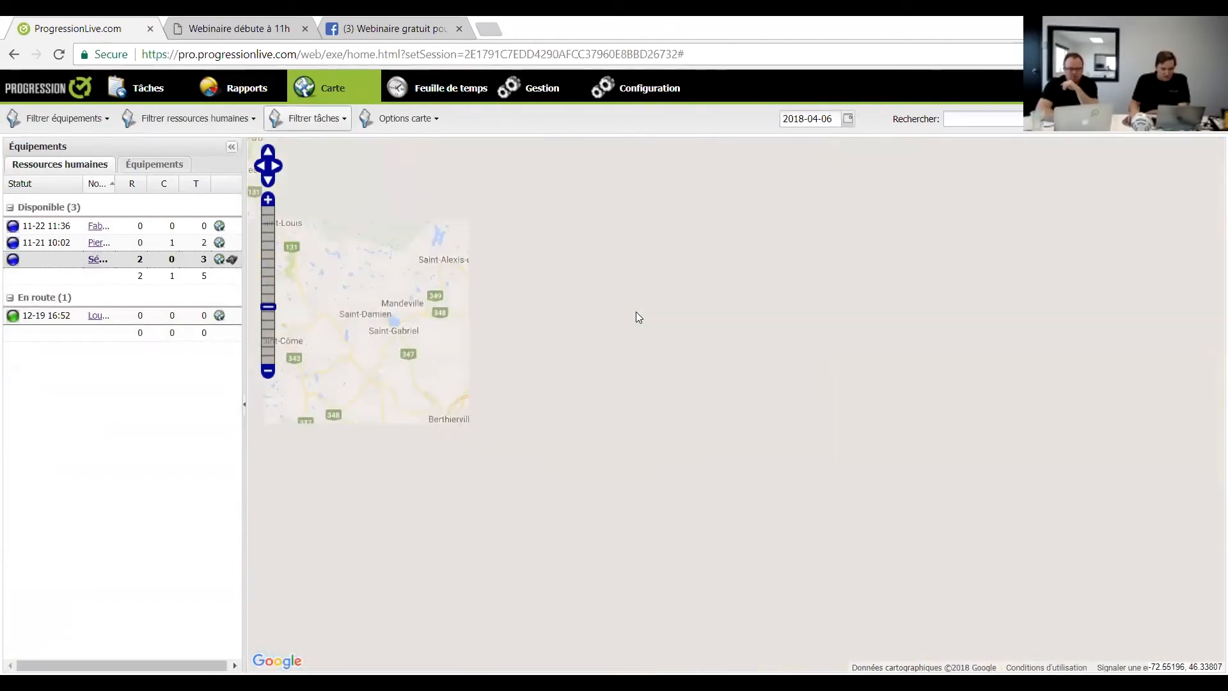
scroll(614, 268, "up", 2)
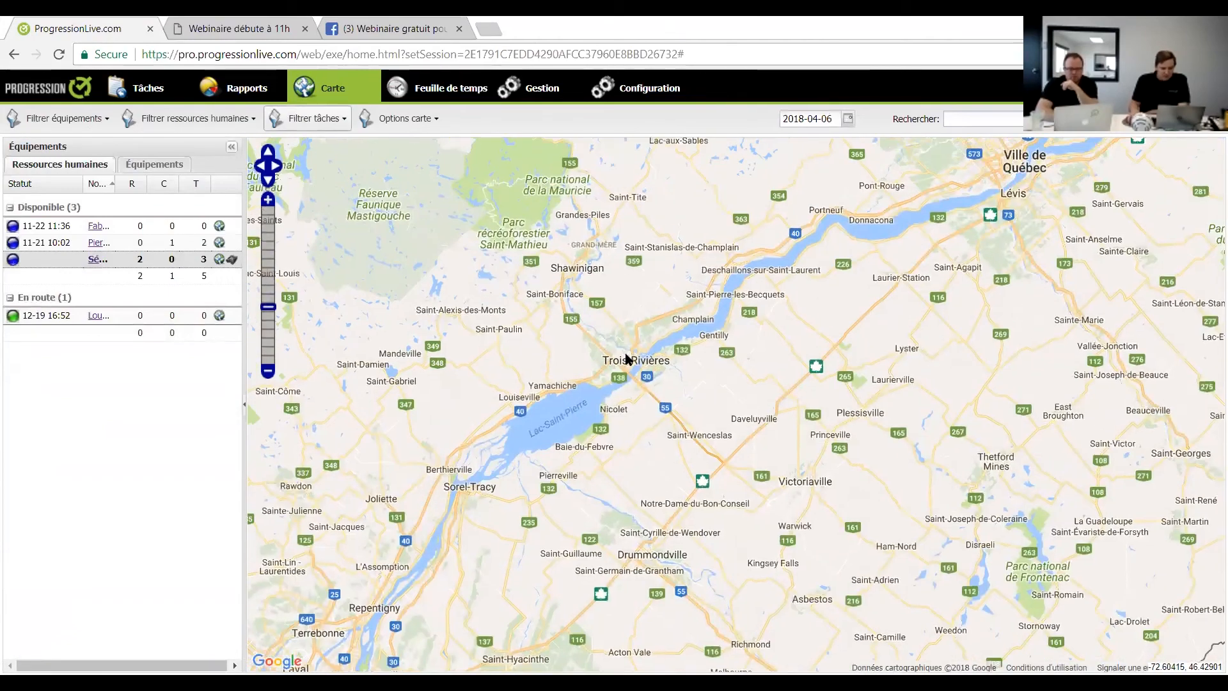
left_click_drag(547, 336, 524, 303)
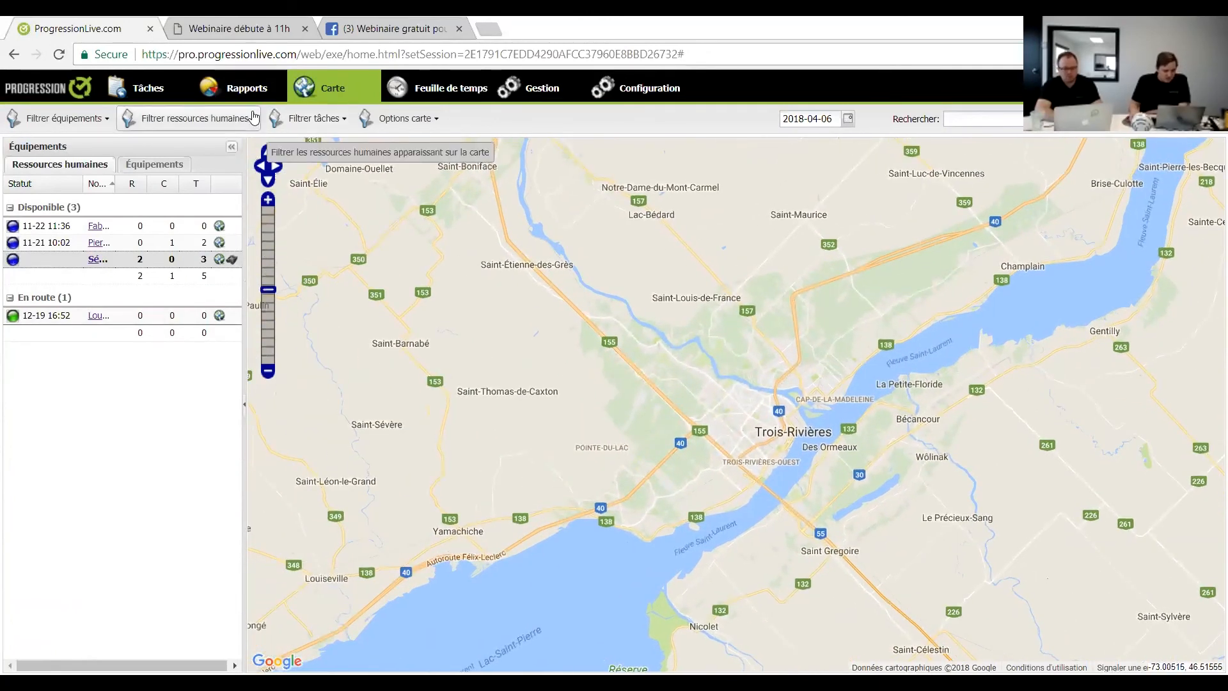
- Limit the human resources shown on the map to the Disponible status only
left_click(253, 122)
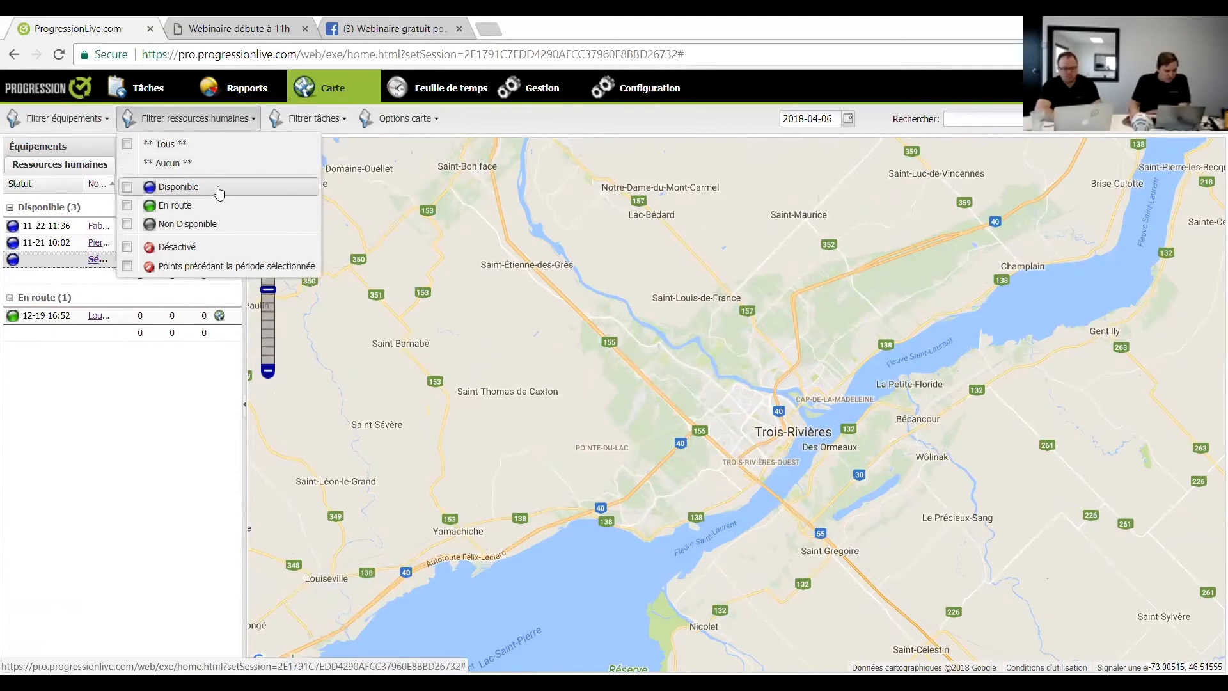
left_click(164, 143)
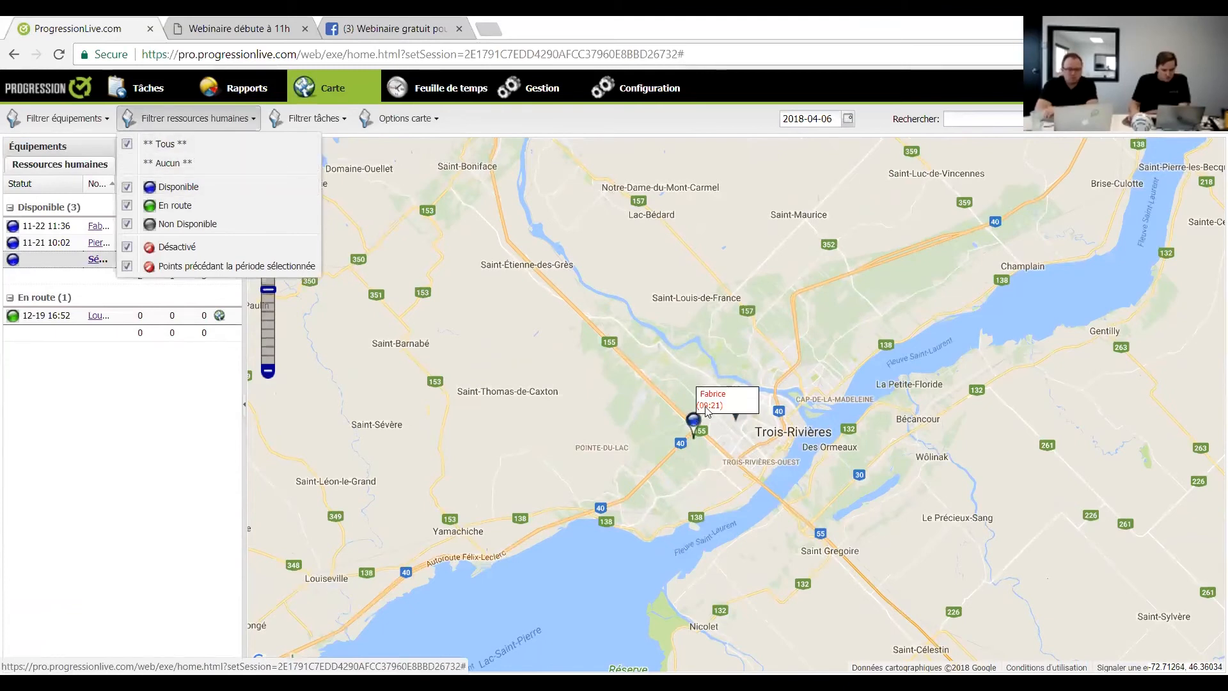
left_click(168, 162)
left_click(194, 191)
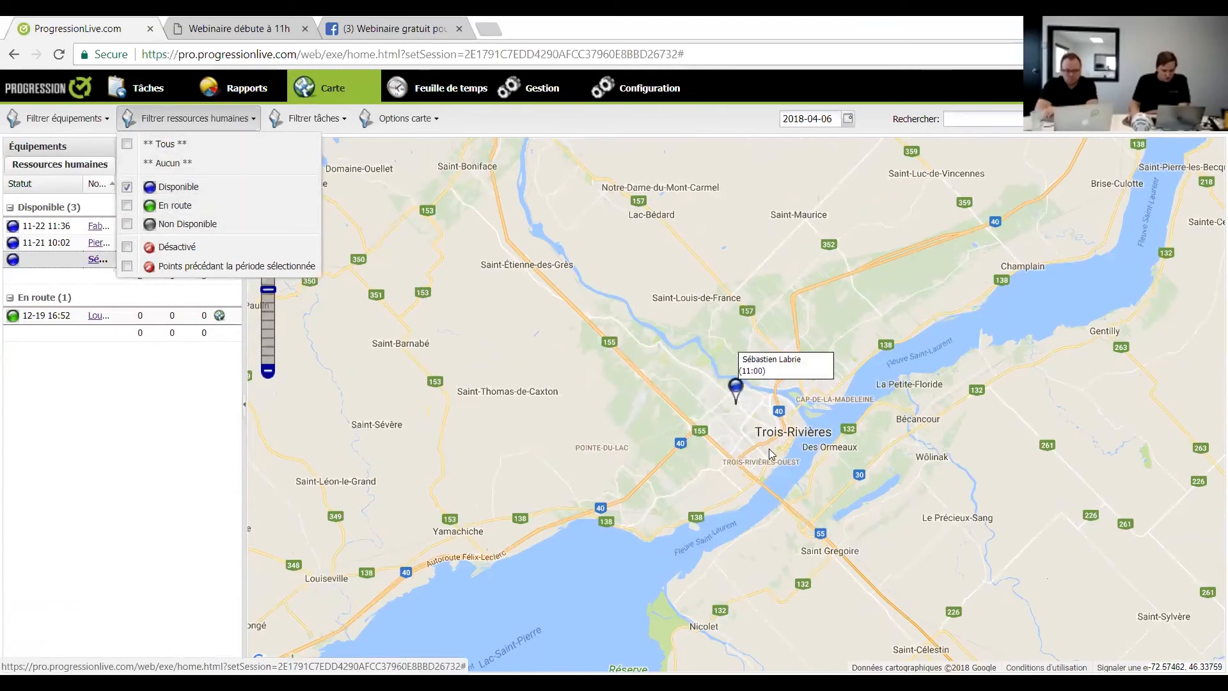
left_click_drag(665, 313, 652, 292)
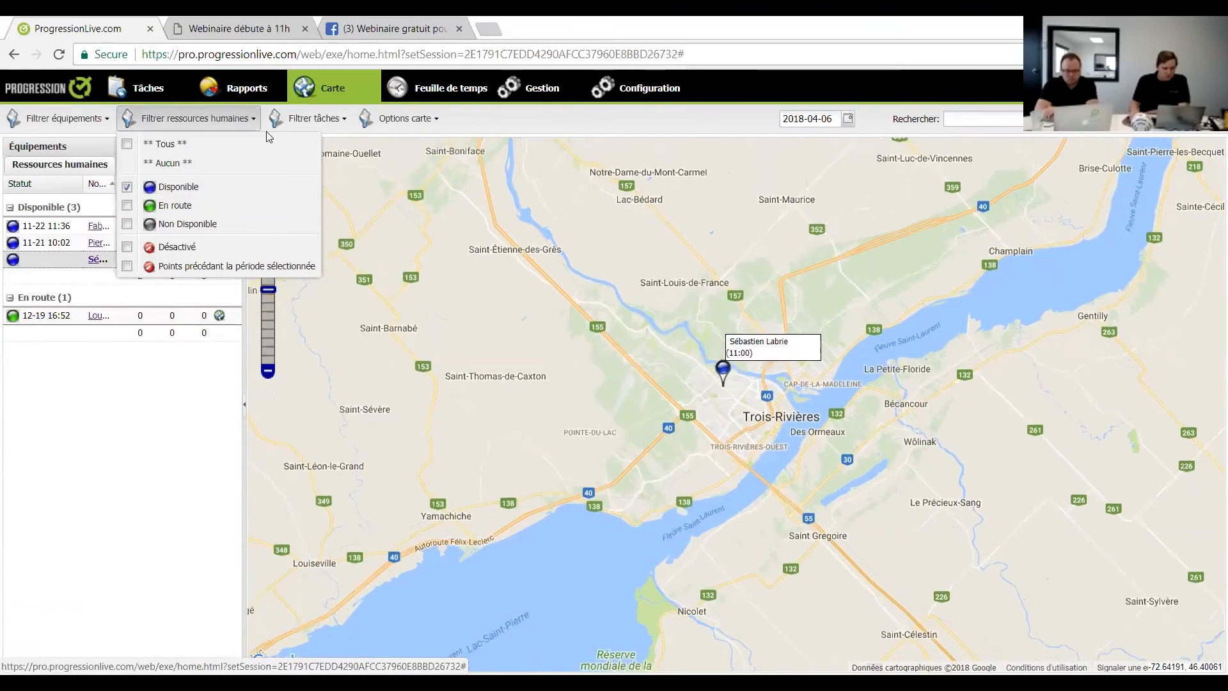
left_click(251, 123)
- Examine the available technician's marker on the map at street level, including the position, time label and surrounding area
left_click_drag(762, 467, 710, 474)
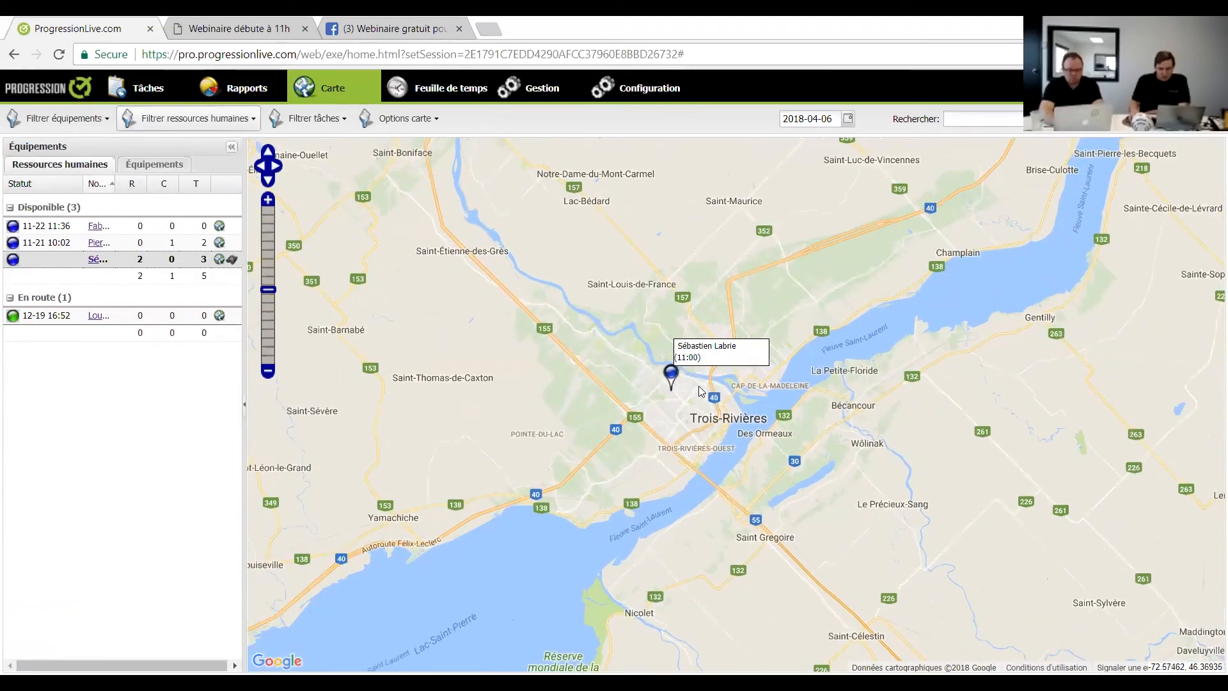
left_click_drag(692, 388, 651, 387)
scroll(651, 387, "up", 1)
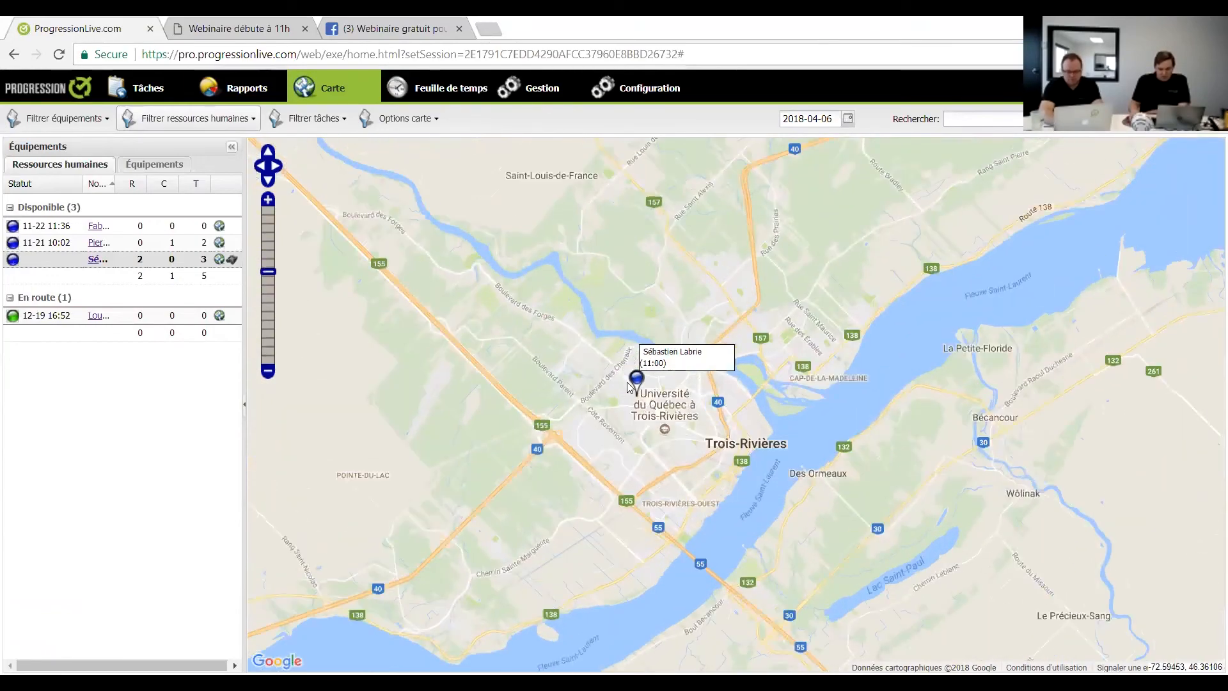
scroll(636, 377, "up", 2)
scroll(582, 378, "up", 4)
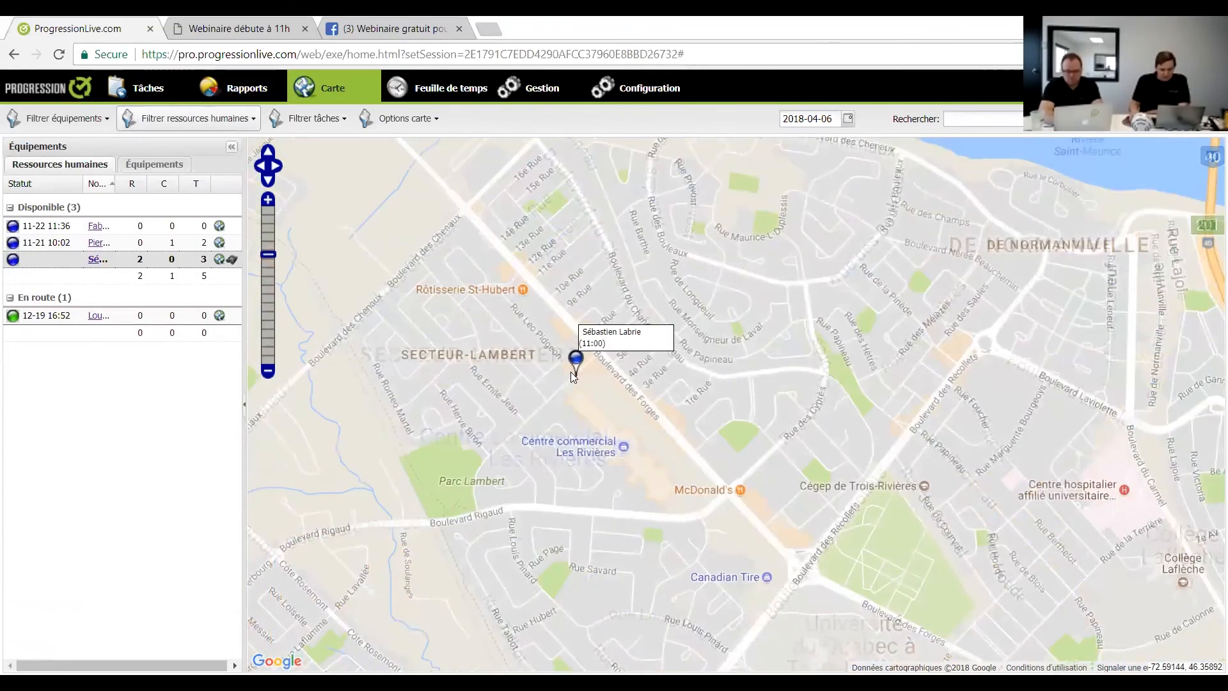
scroll(603, 387, "up", 2)
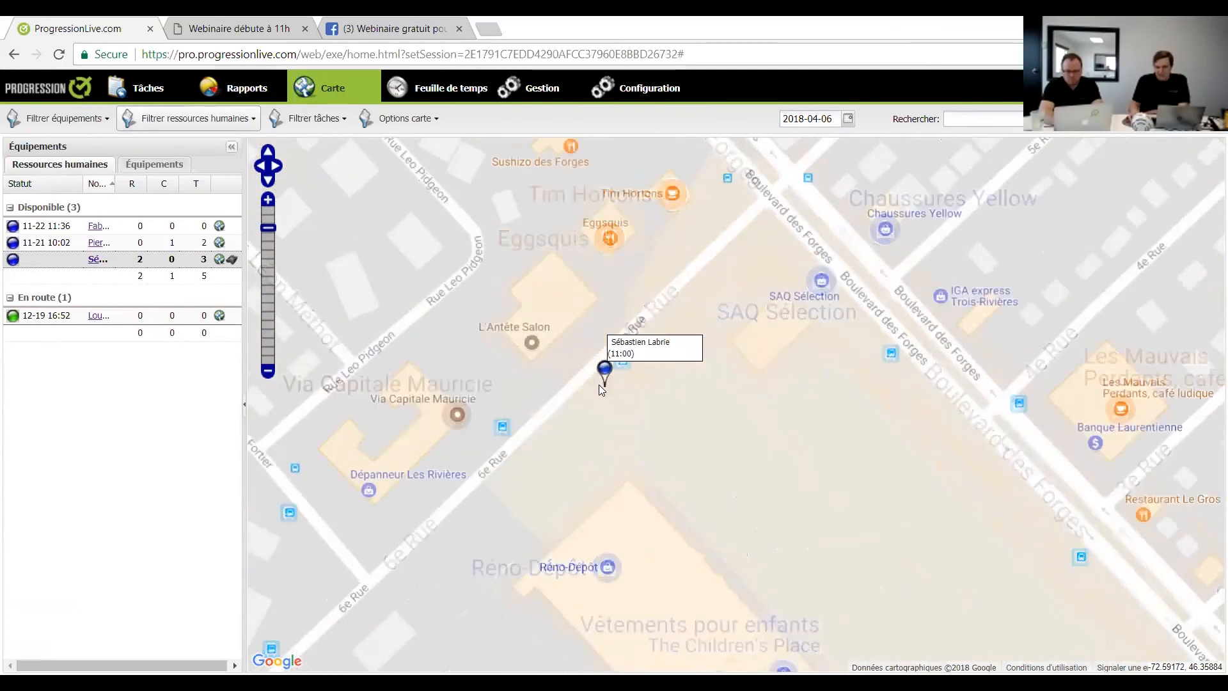
scroll(611, 390, "up", 1)
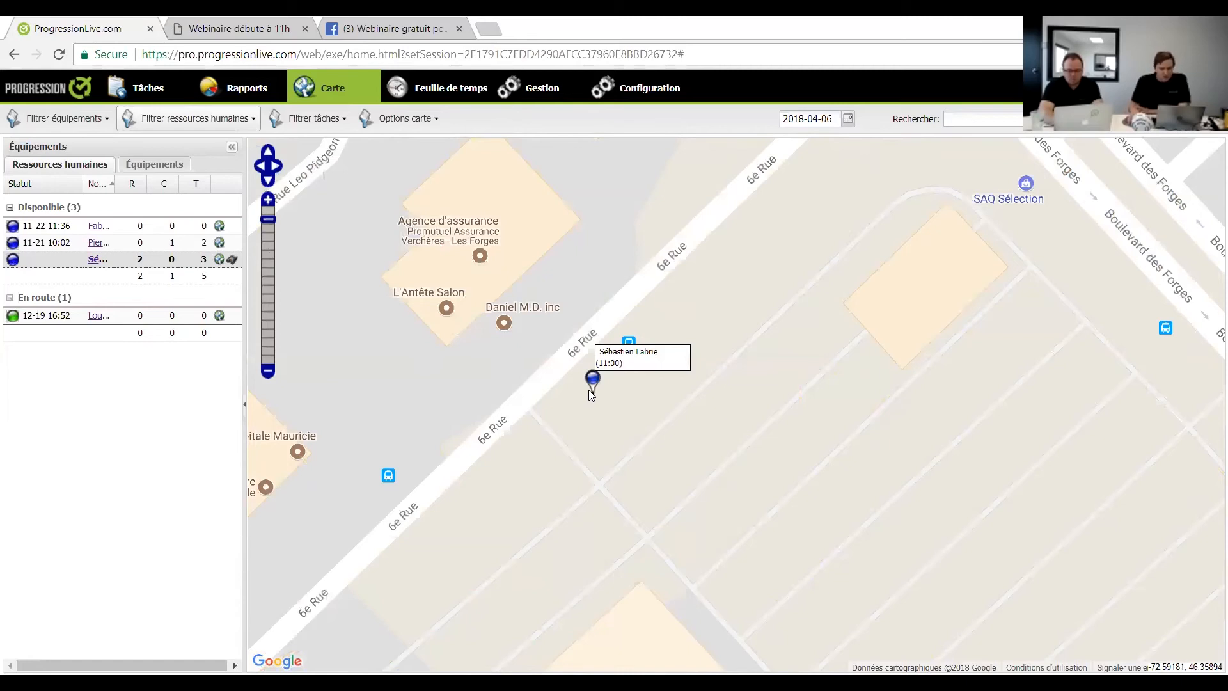
scroll(608, 381, "down", 1)
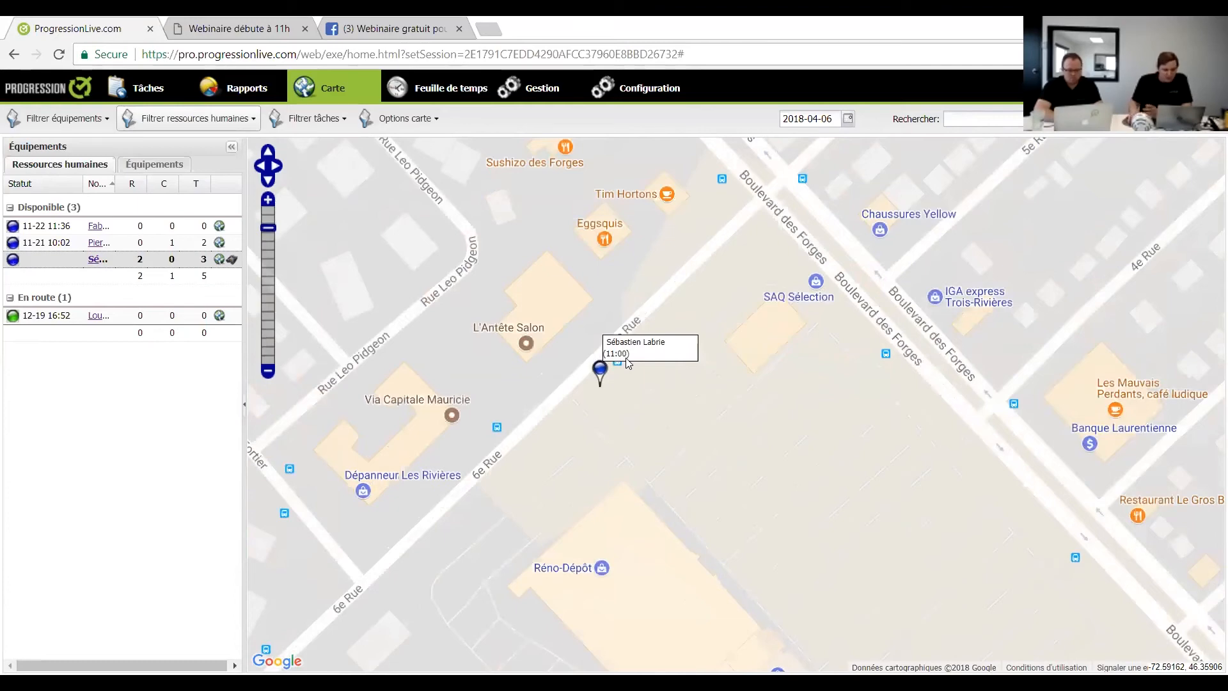
scroll(600, 377, "down", 1)
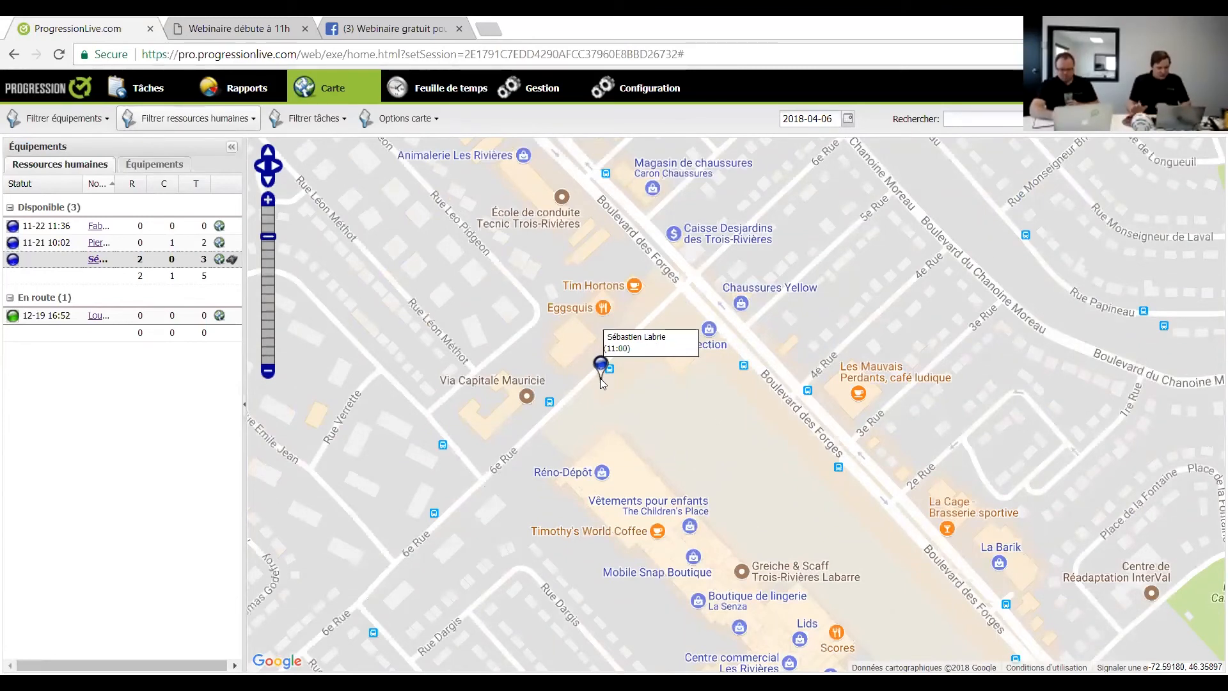
scroll(604, 377, "down", 1)
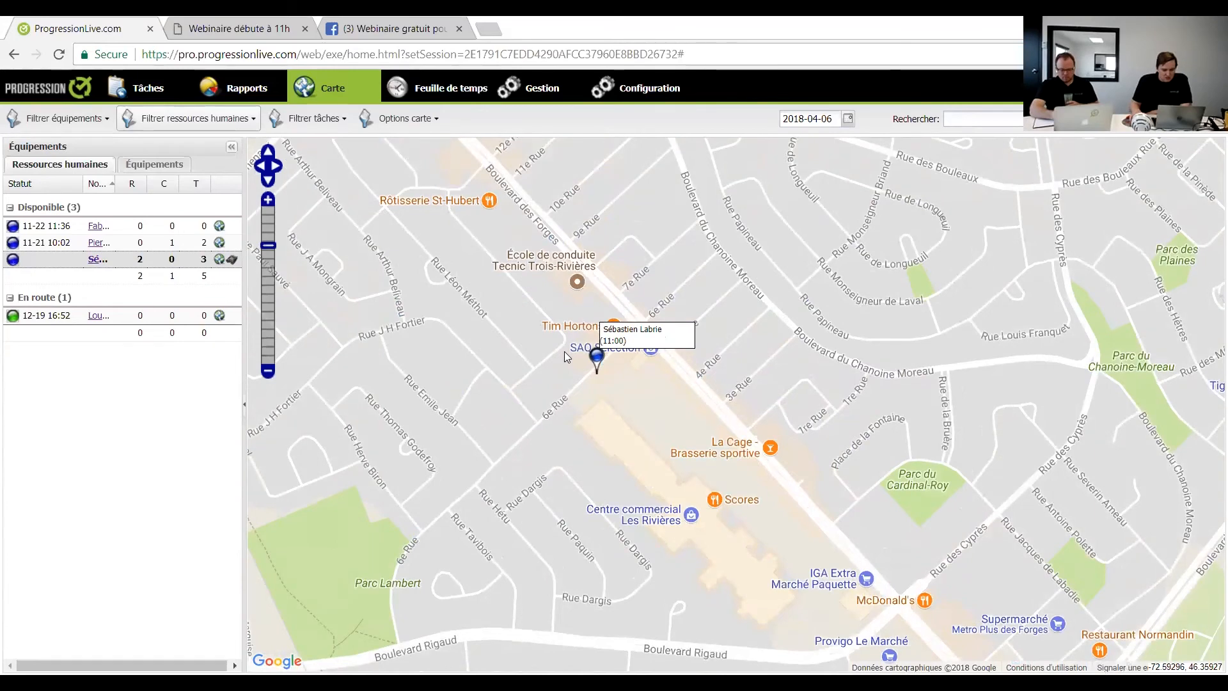
scroll(563, 351, "down", 1)
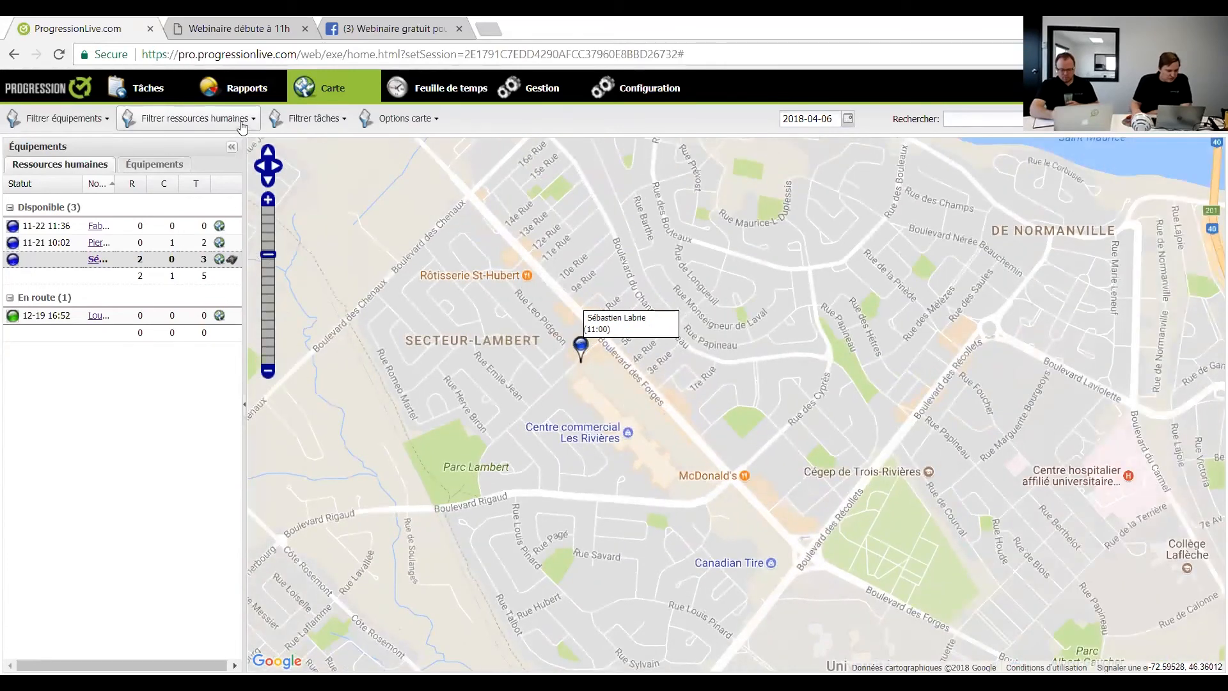
- Add Points précédant la période sélectionnée and Désactivé to the human resources shown on the map
left_click(241, 121)
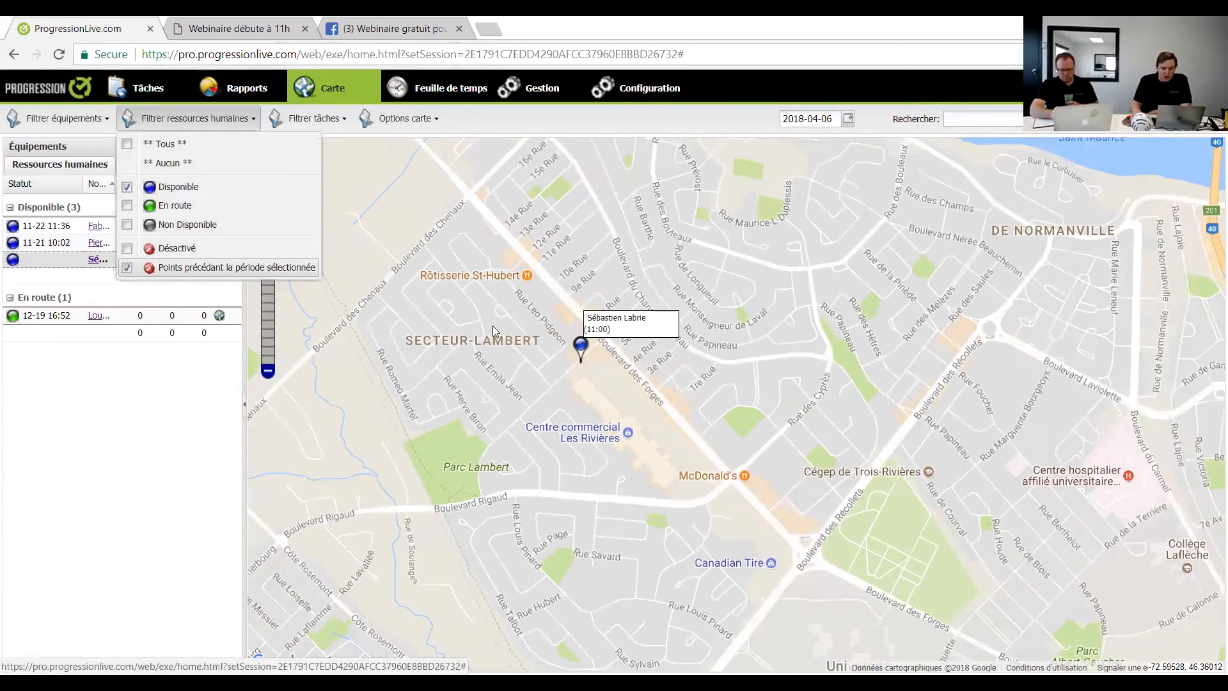
scroll(533, 300, "down", 4)
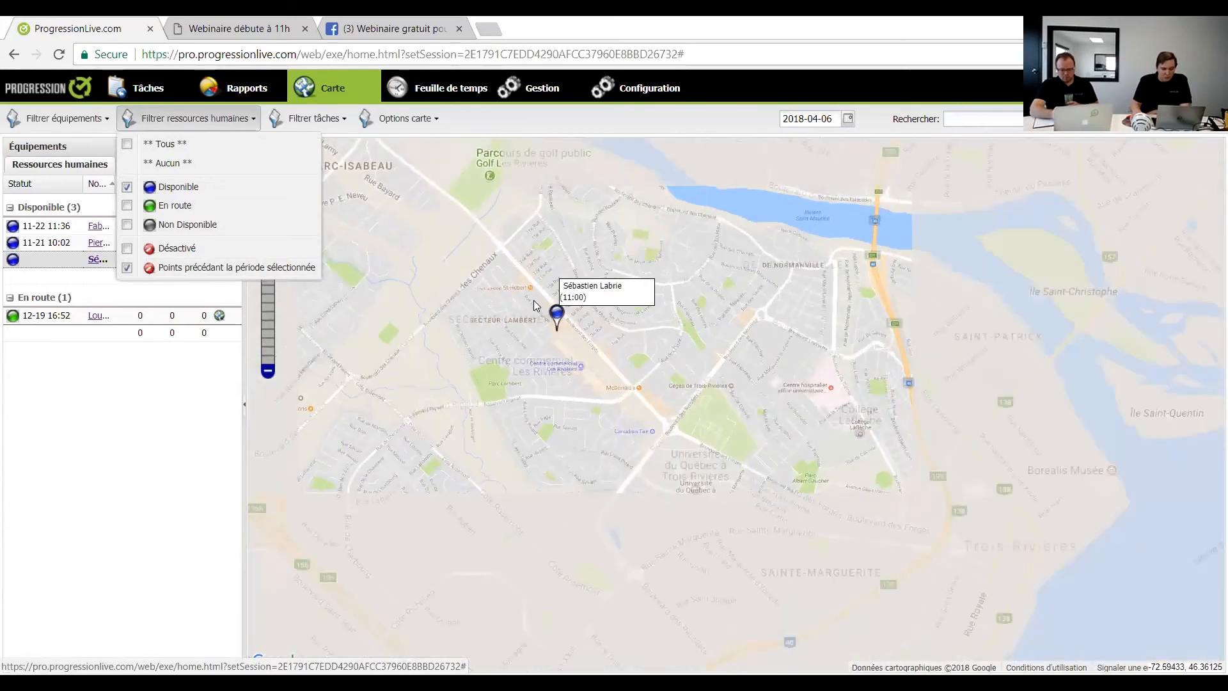
scroll(556, 352, "down", 3)
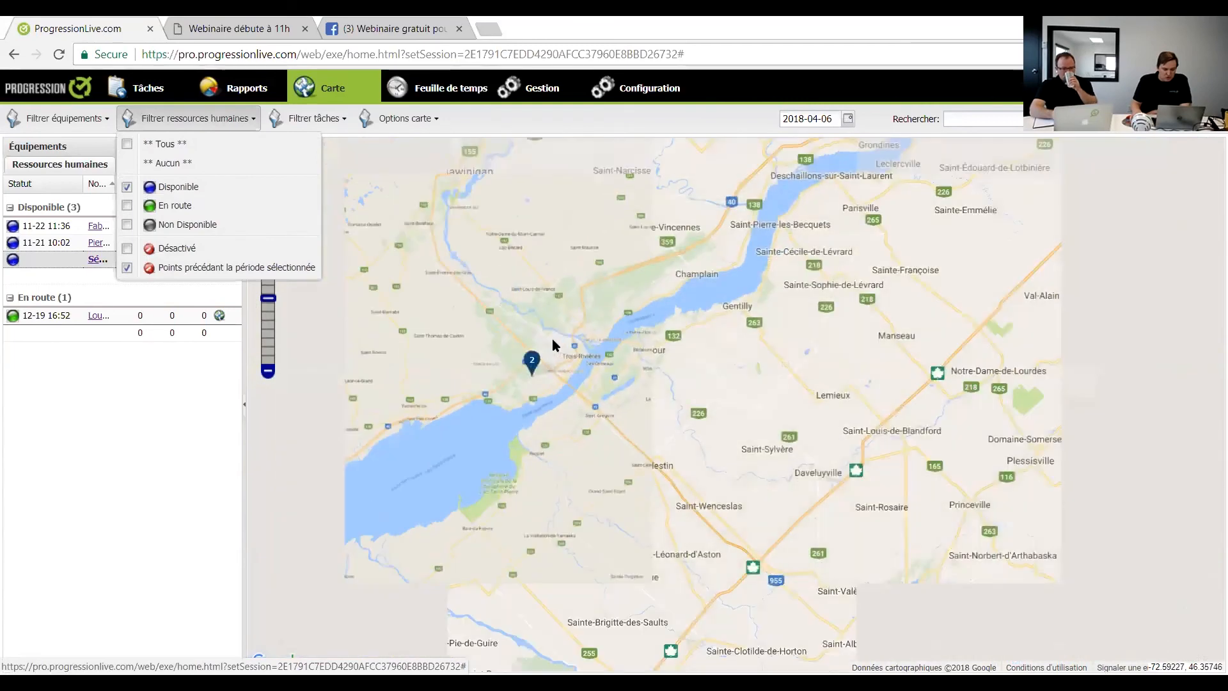
scroll(589, 374, "up", 2)
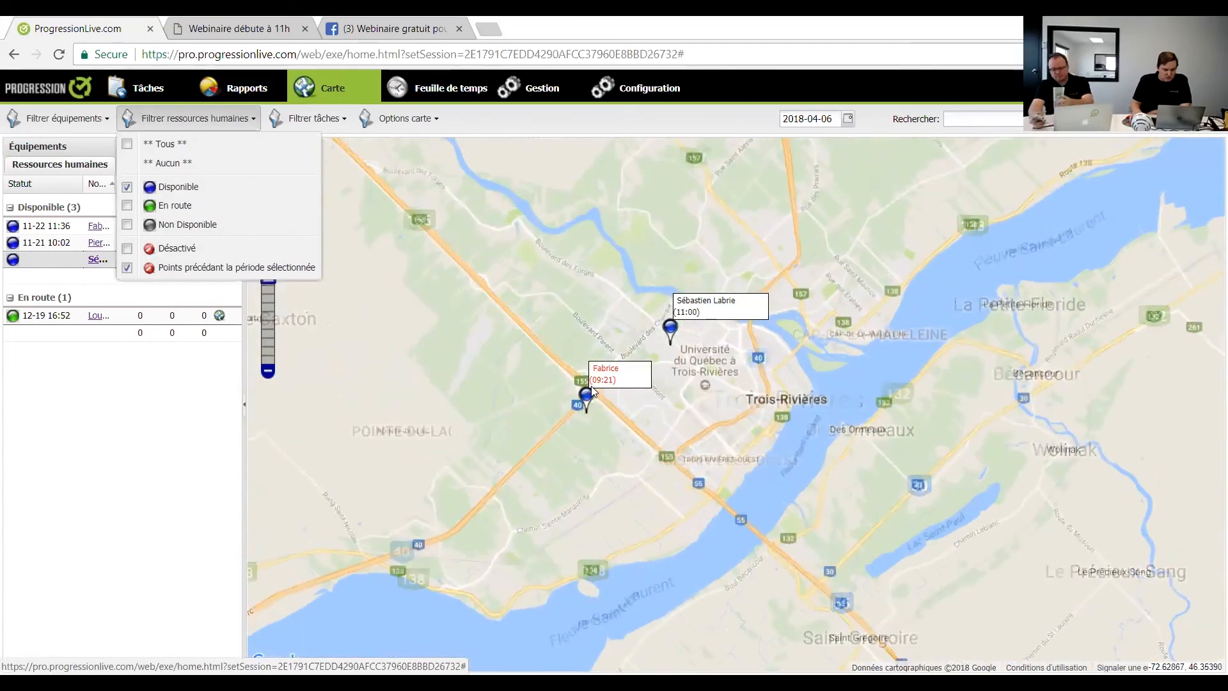
left_click(238, 250)
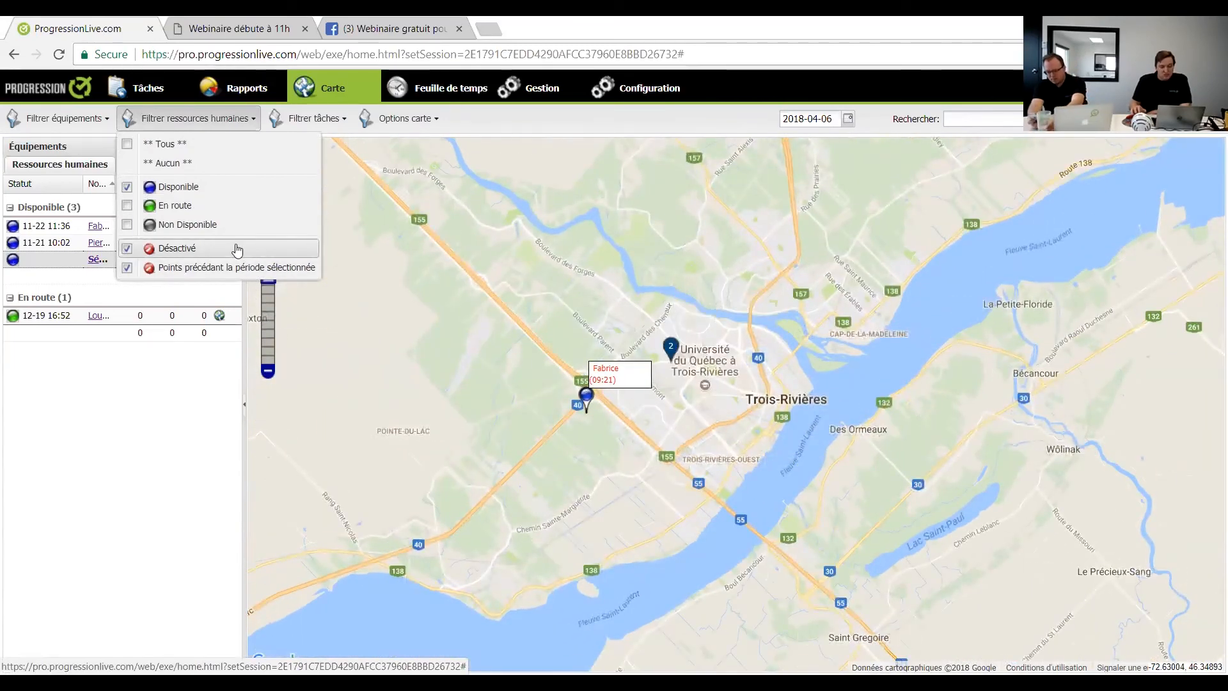
- Inspect which human resources are grouped under the map marker numbered 2 near the shopping centre
scroll(665, 333, "up", 5)
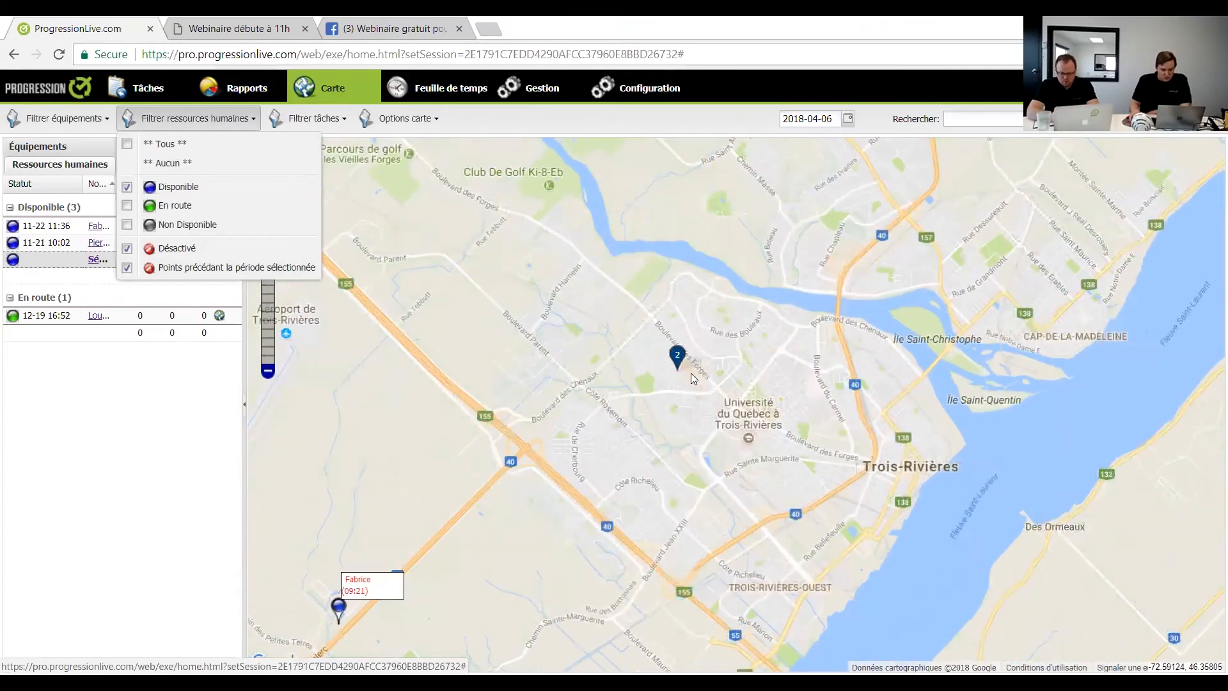
left_click(642, 302)
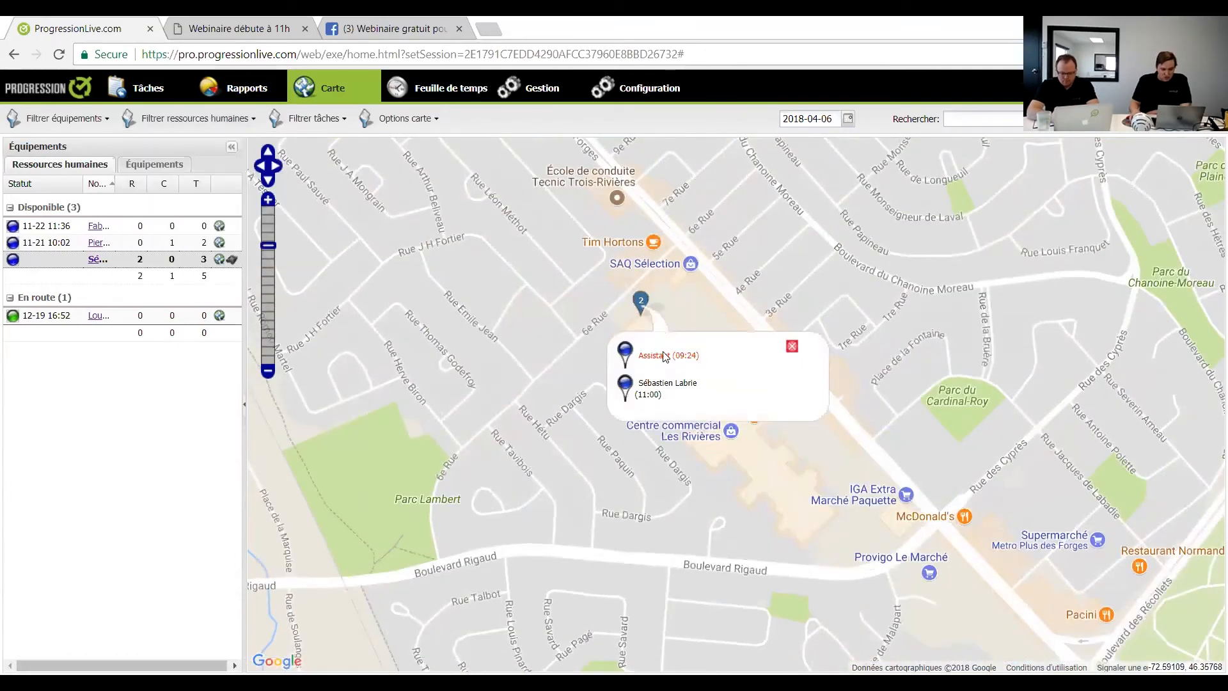
scroll(486, 313, "down", 1)
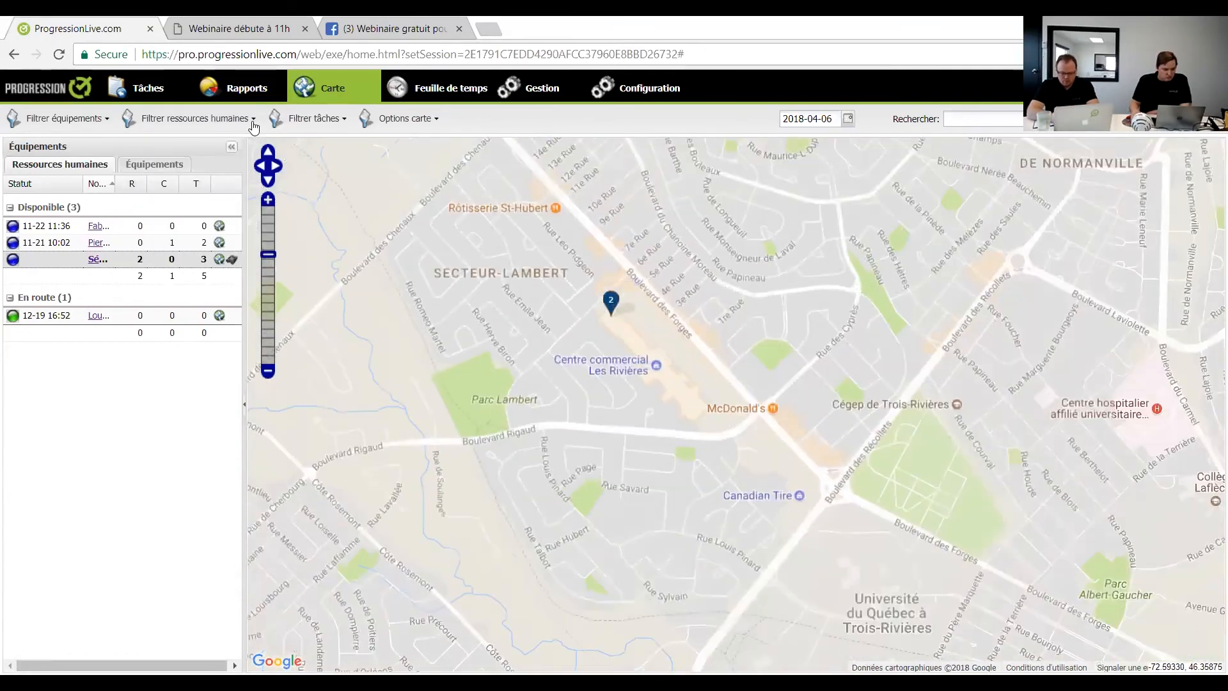
- Remove Désactivé and Points précédant la période sélectionnée from the human resources filter
left_click(195, 118)
left_click(205, 247)
left_click(214, 268)
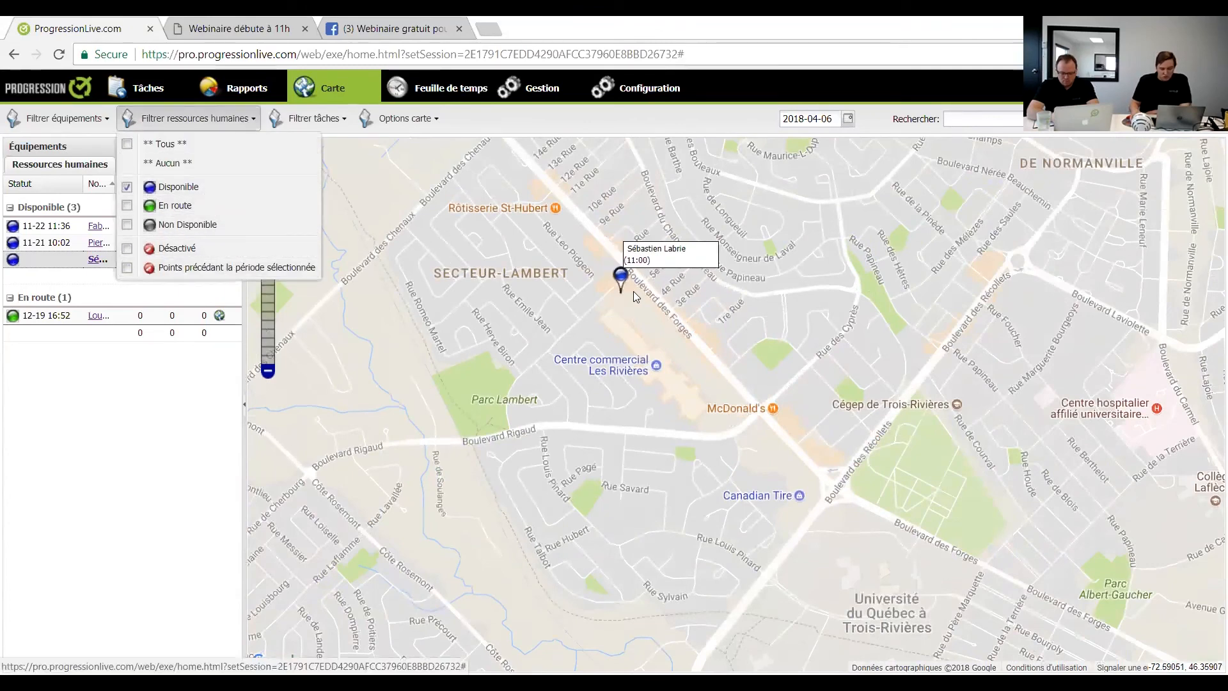
scroll(633, 290, "down", 1)
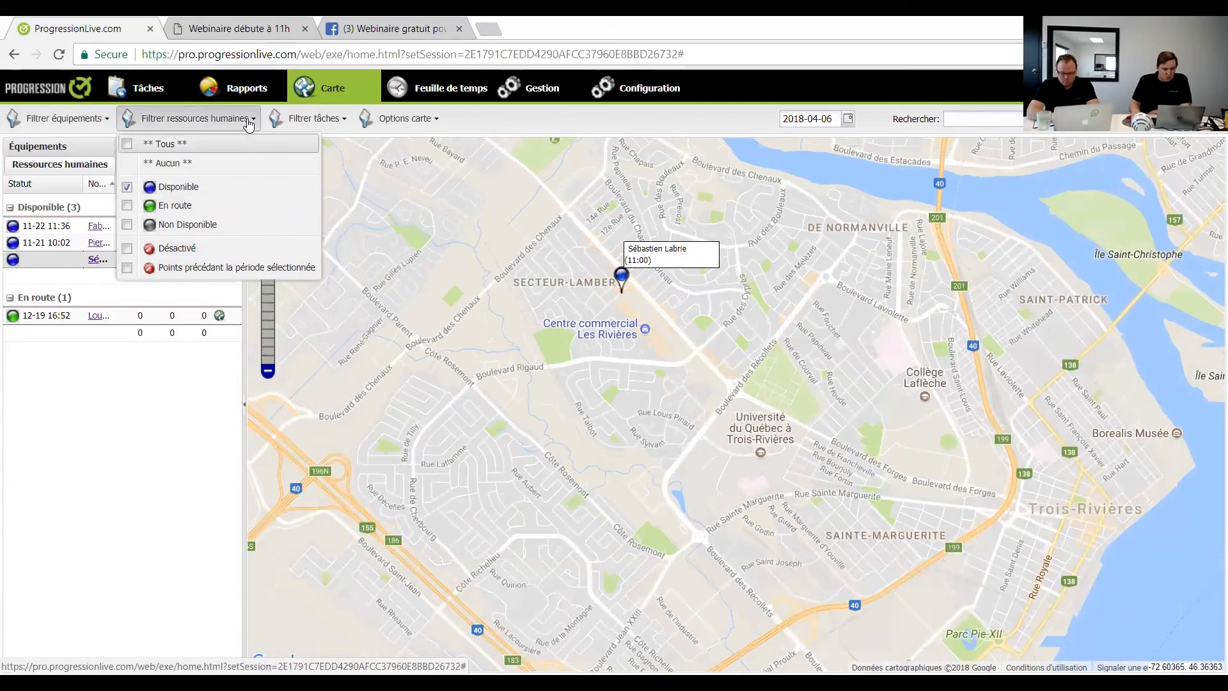
left_click(255, 122)
left_click_drag(747, 299, 761, 361)
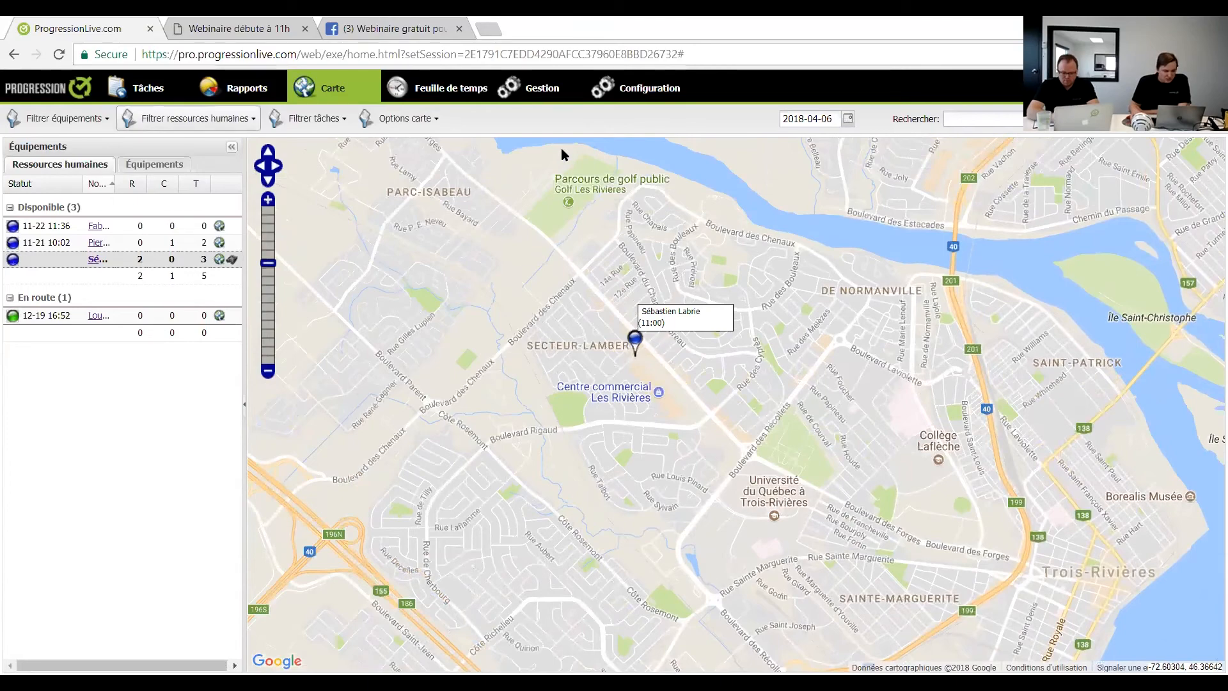
- Open the Utilisateurs list in the Gestion section
left_click(562, 98)
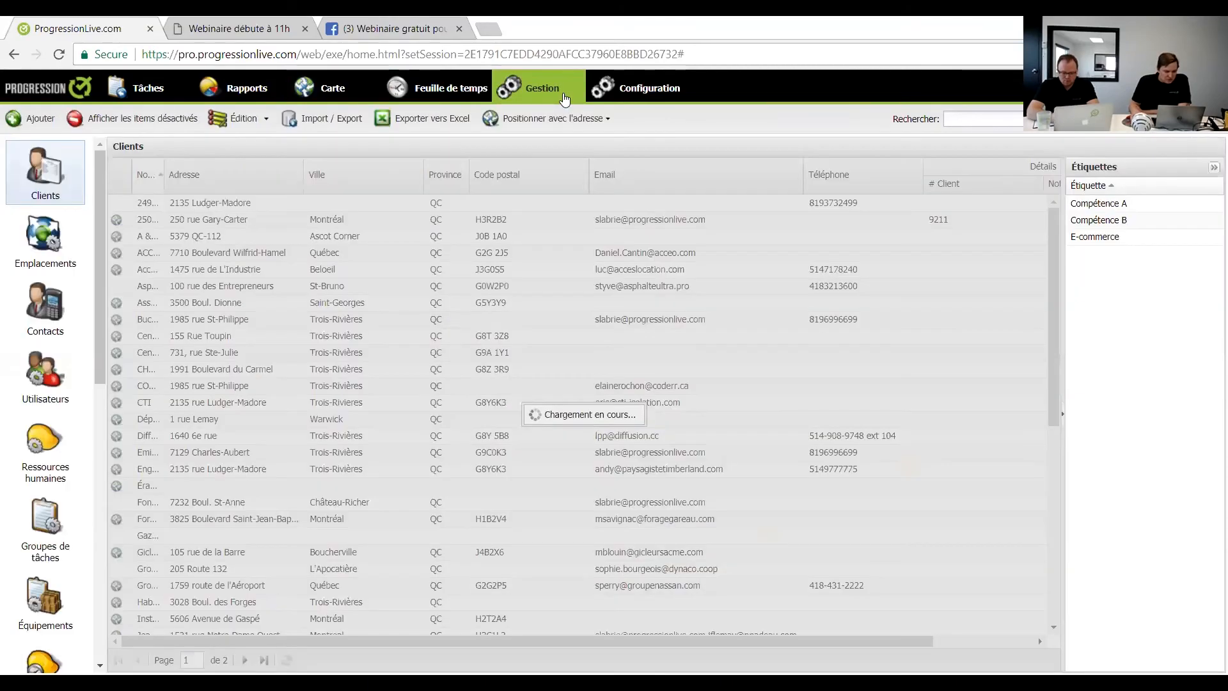
left_click(538, 101)
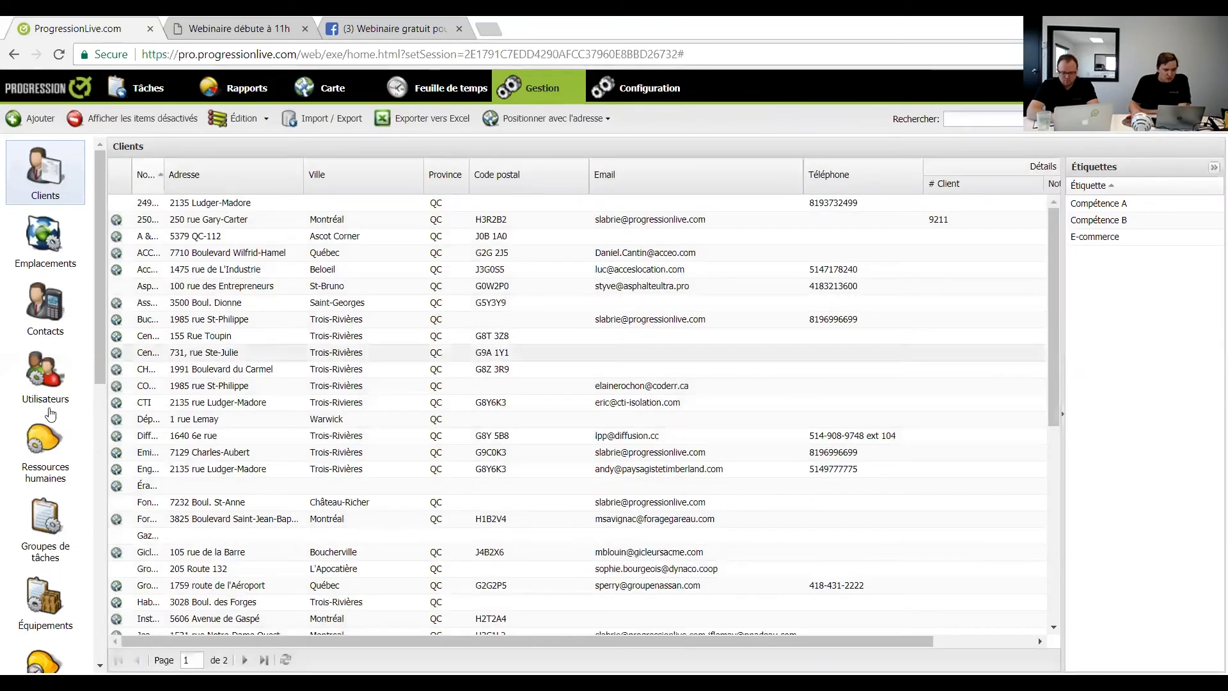
left_click(55, 393)
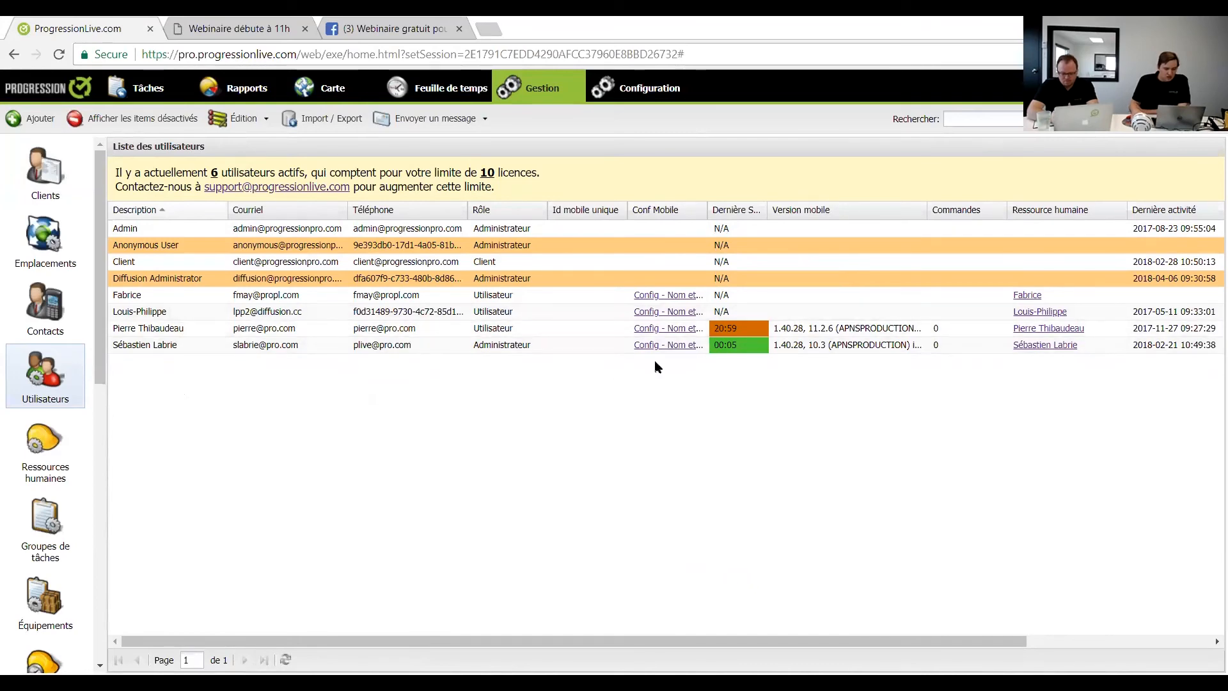
- Open the Config - Nom et adresses clients mobile configuration assigned to the last user in the list
left_click(668, 346)
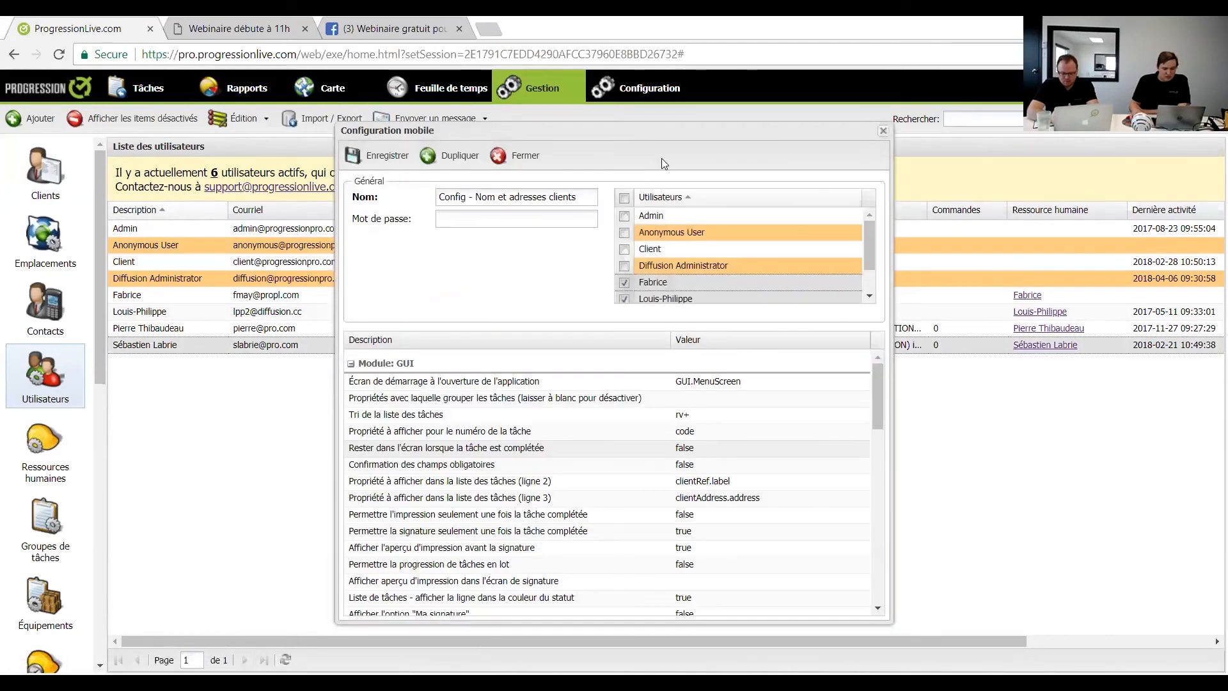
left_click_drag(643, 119, 641, 98)
scroll(867, 359, "down", 2)
scroll(871, 371, "up", 2)
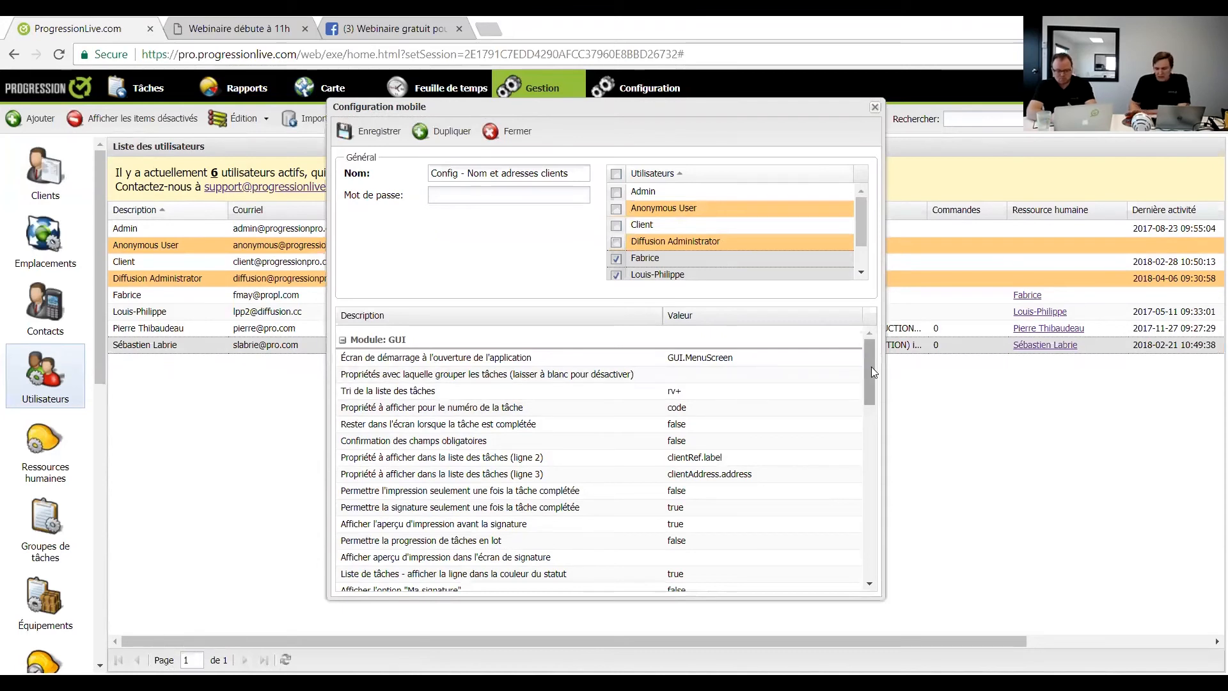
- Review the active-mode hours and update frequencies under the HttpMsgModule and Location modules, and close the mobile configuration without saving
scroll(871, 366, "down", 5)
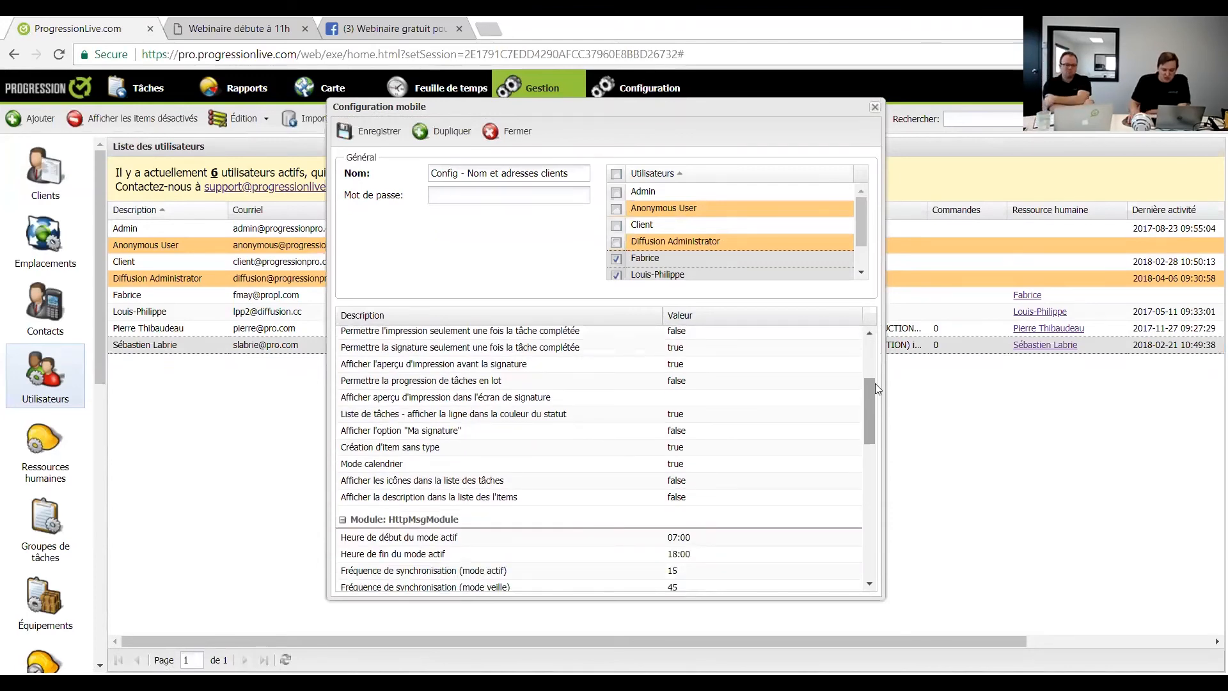
scroll(868, 389, "down", 2)
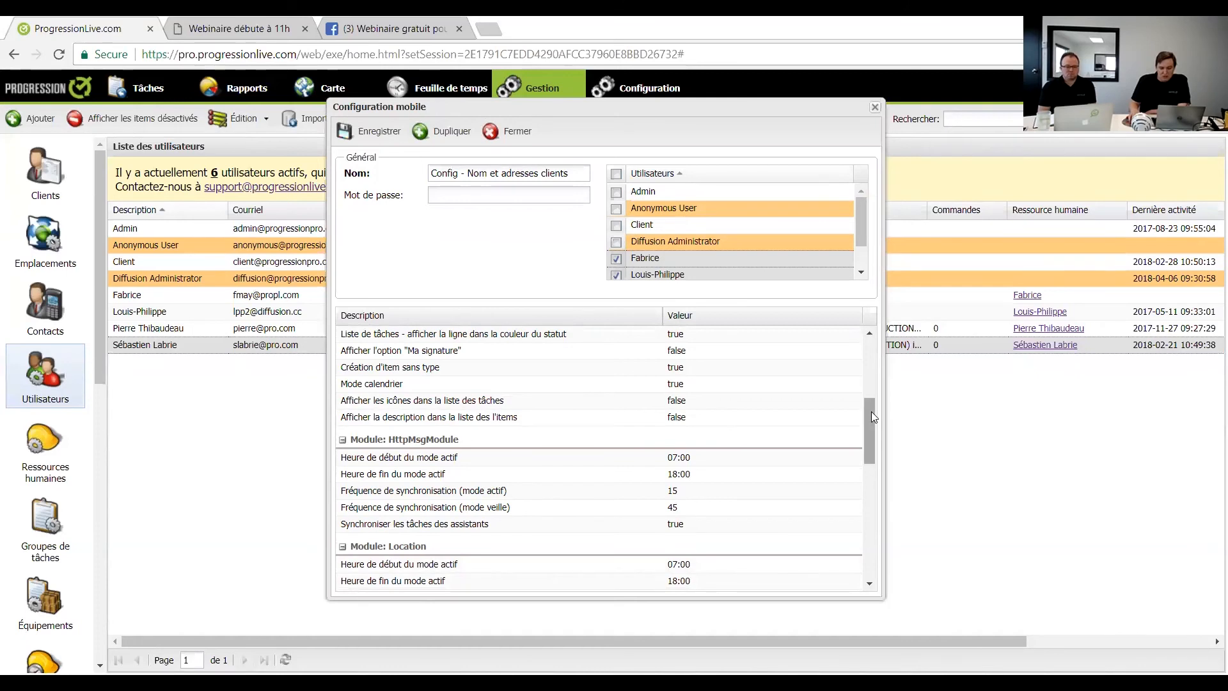
scroll(873, 409, "down", 3)
scroll(877, 431, "down", 2)
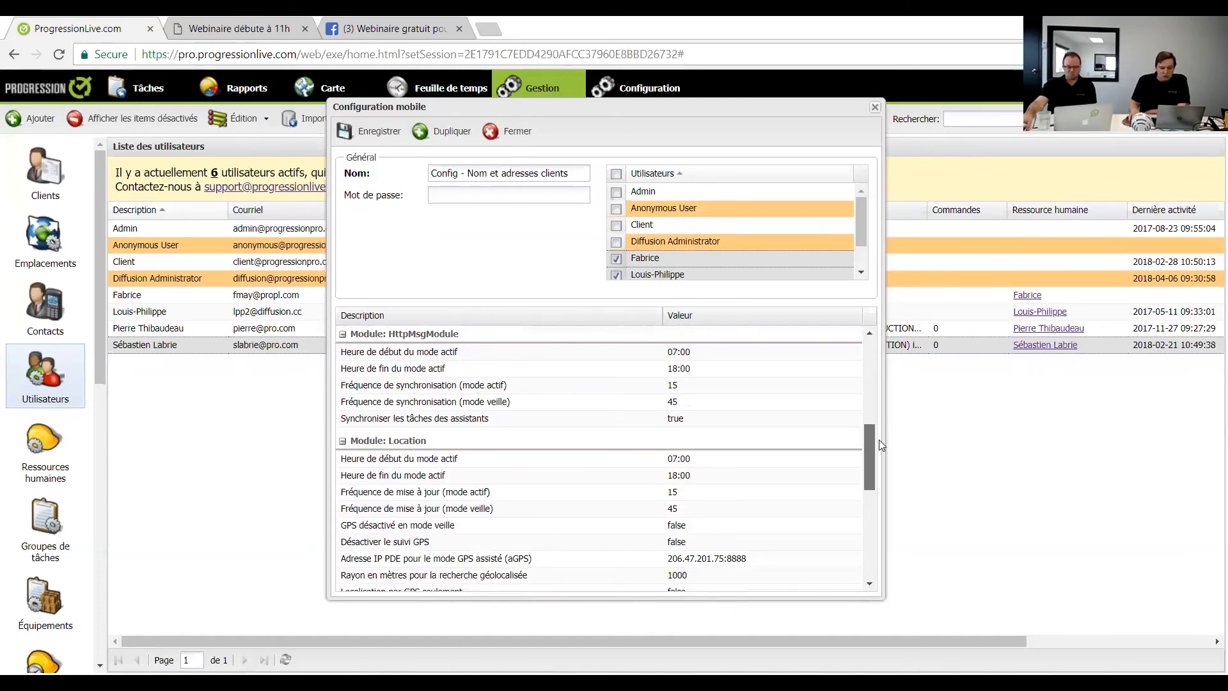
left_click_drag(880, 439, 873, 470)
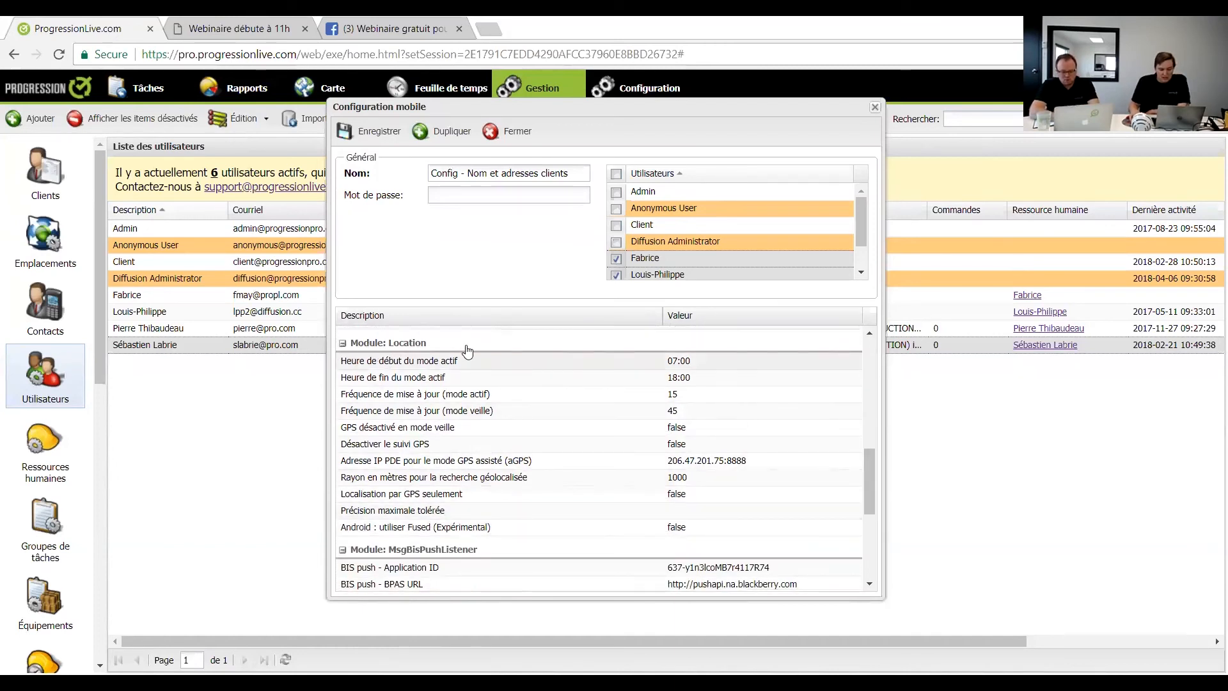
scroll(872, 474, "down", 1)
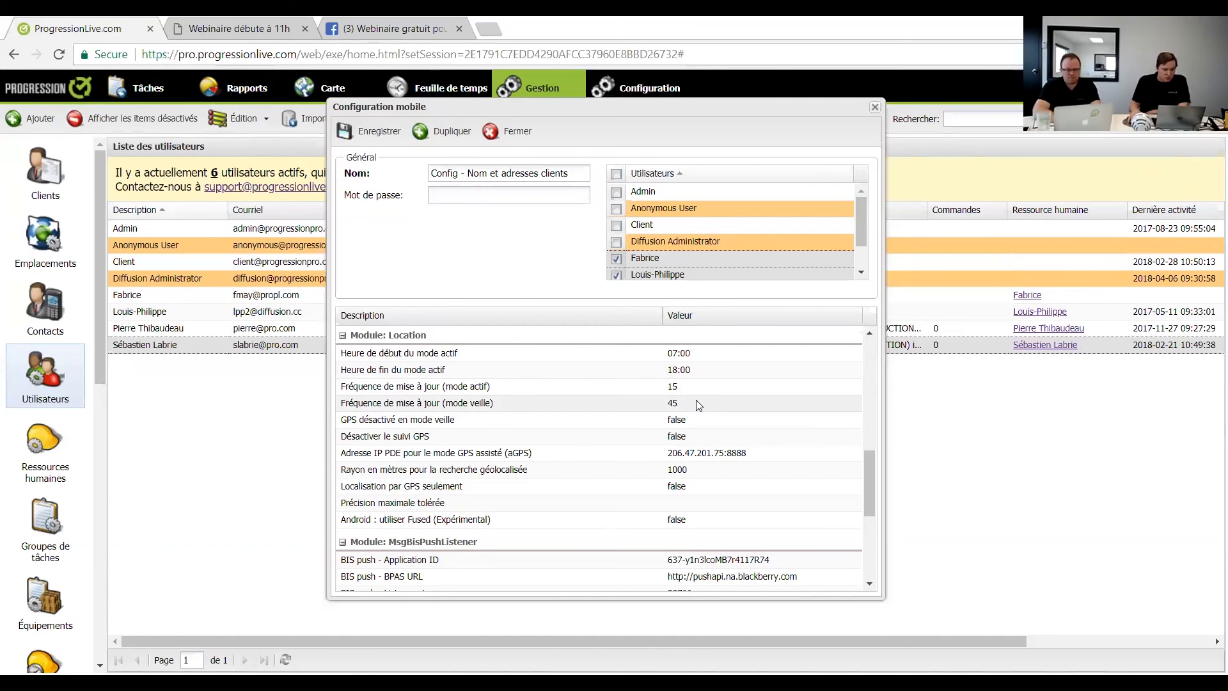
left_click(517, 131)
- Return to the map and open the location history of the third human resource listed under Disponible
left_click(326, 87)
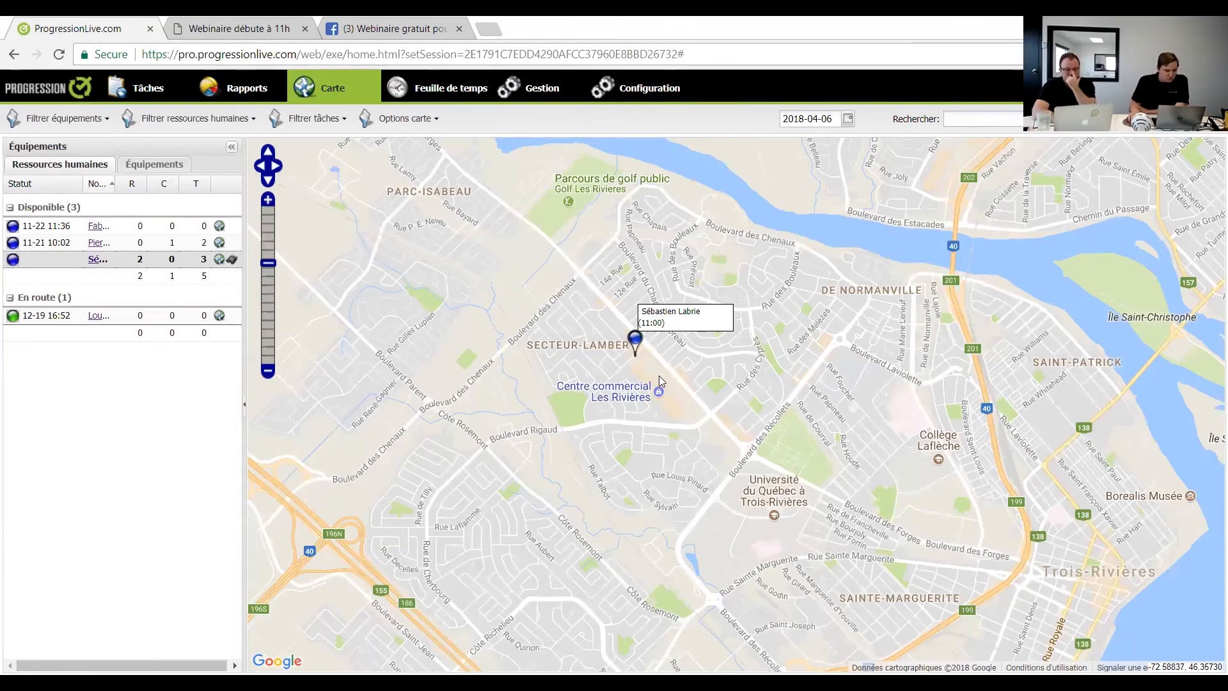
scroll(646, 345, "up", 1)
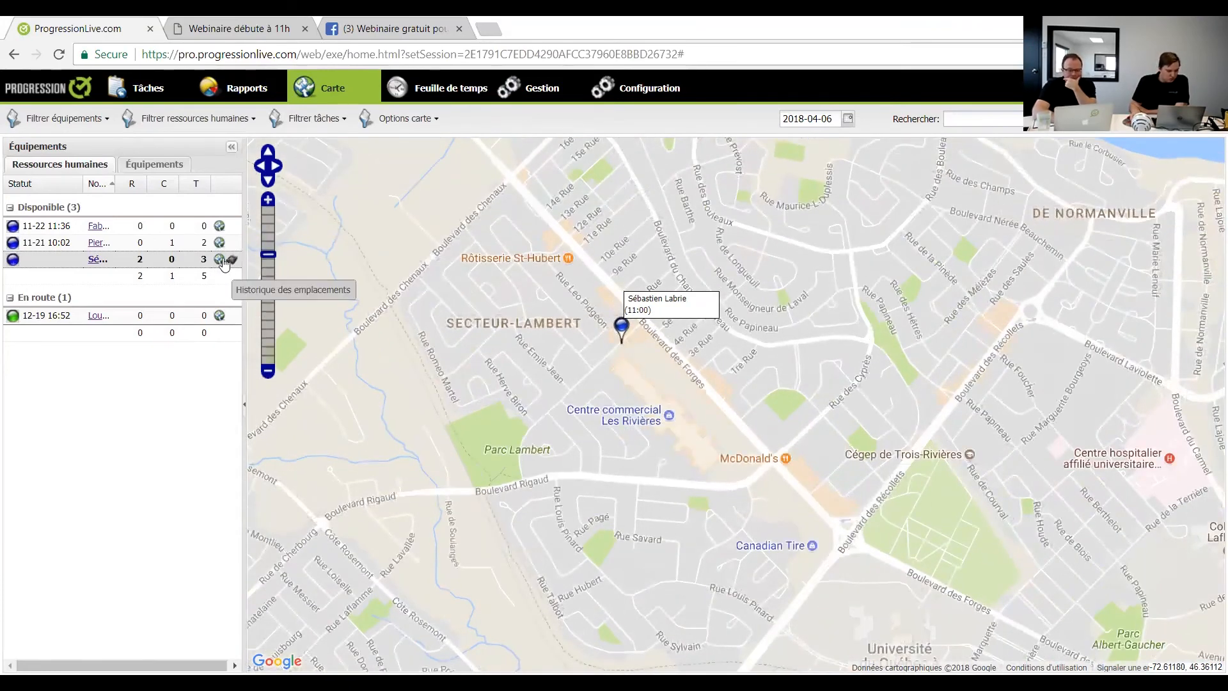
left_click(219, 259)
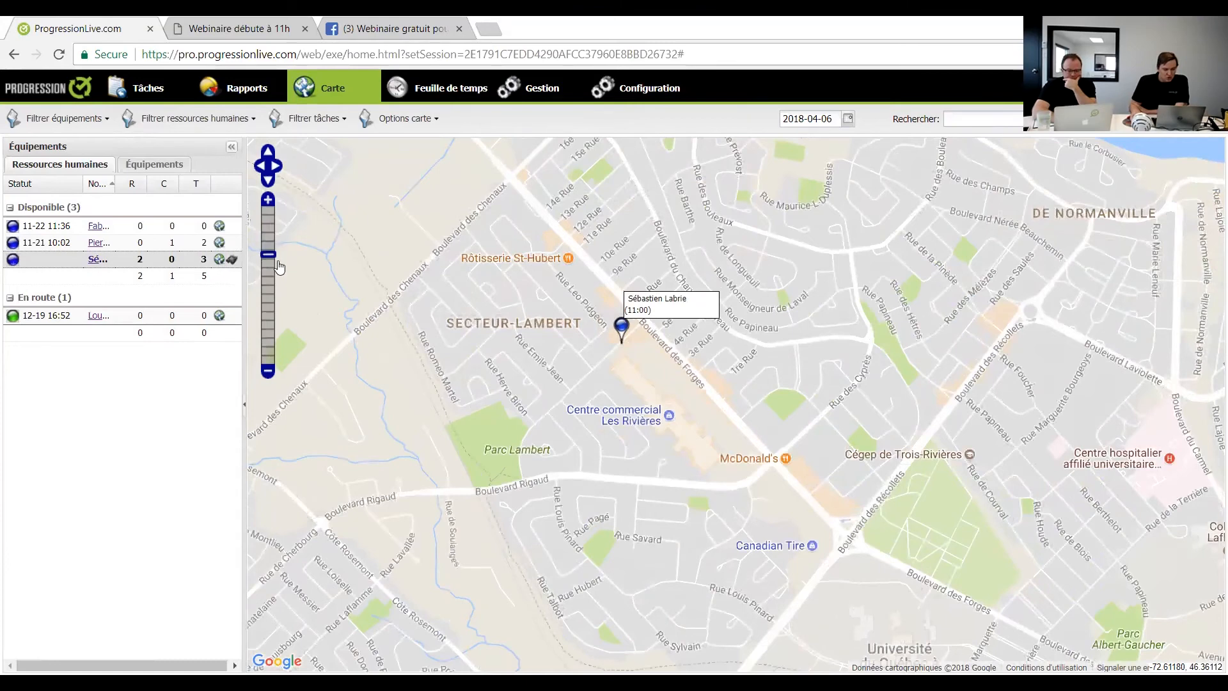
scroll(789, 374, "down", 1)
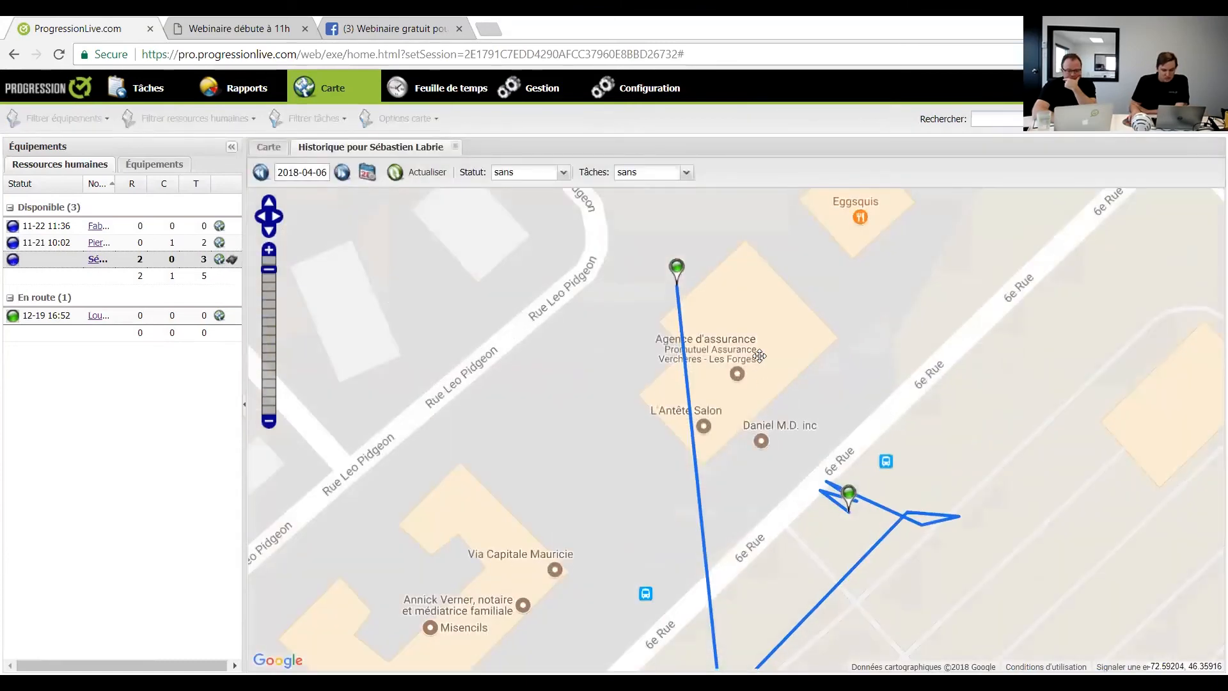
left_click_drag(787, 404, 764, 328)
scroll(764, 327, "down", 1)
scroll(782, 324, "up", 1)
scroll(776, 336, "down", 1)
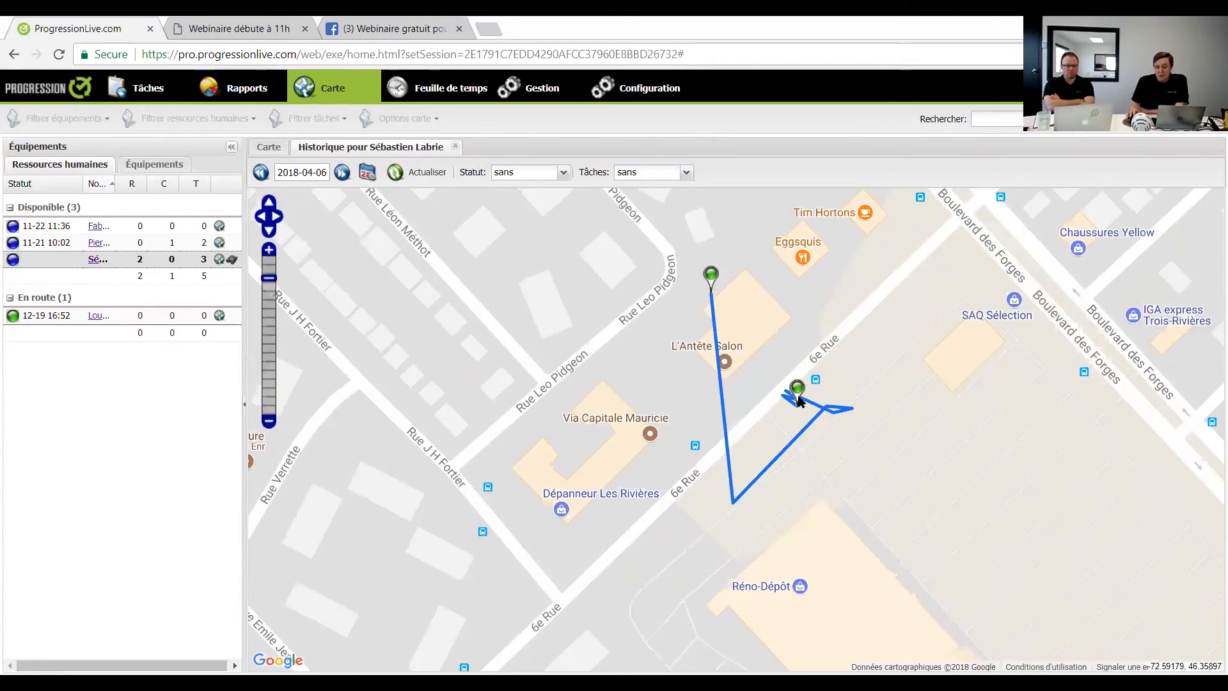
- Inspect the date, speed and direction details of the history marker beside 6e Rue
left_click(798, 395)
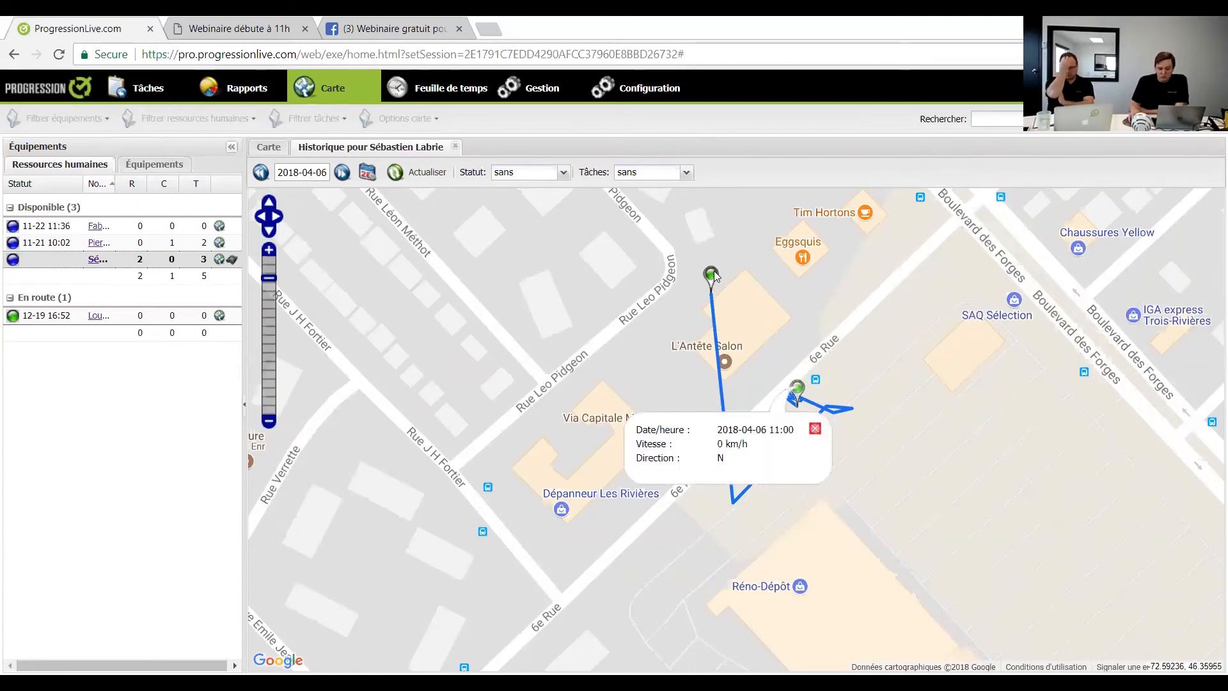
left_click(867, 314)
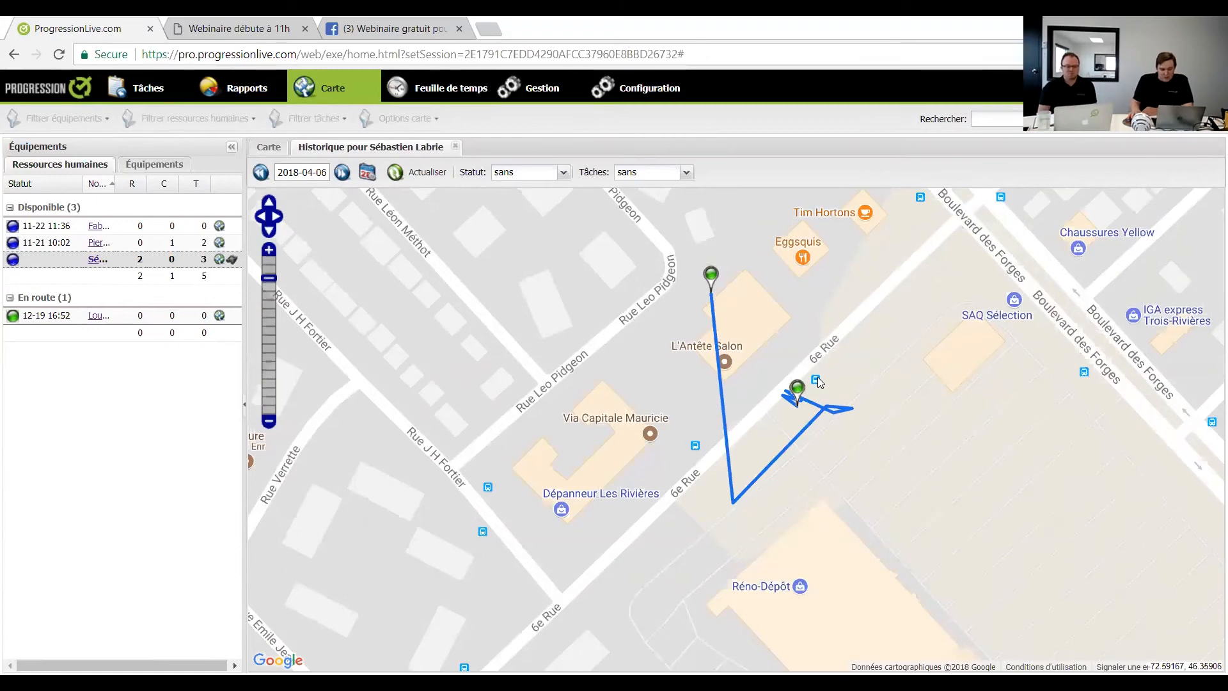
scroll(774, 360, "down", 1)
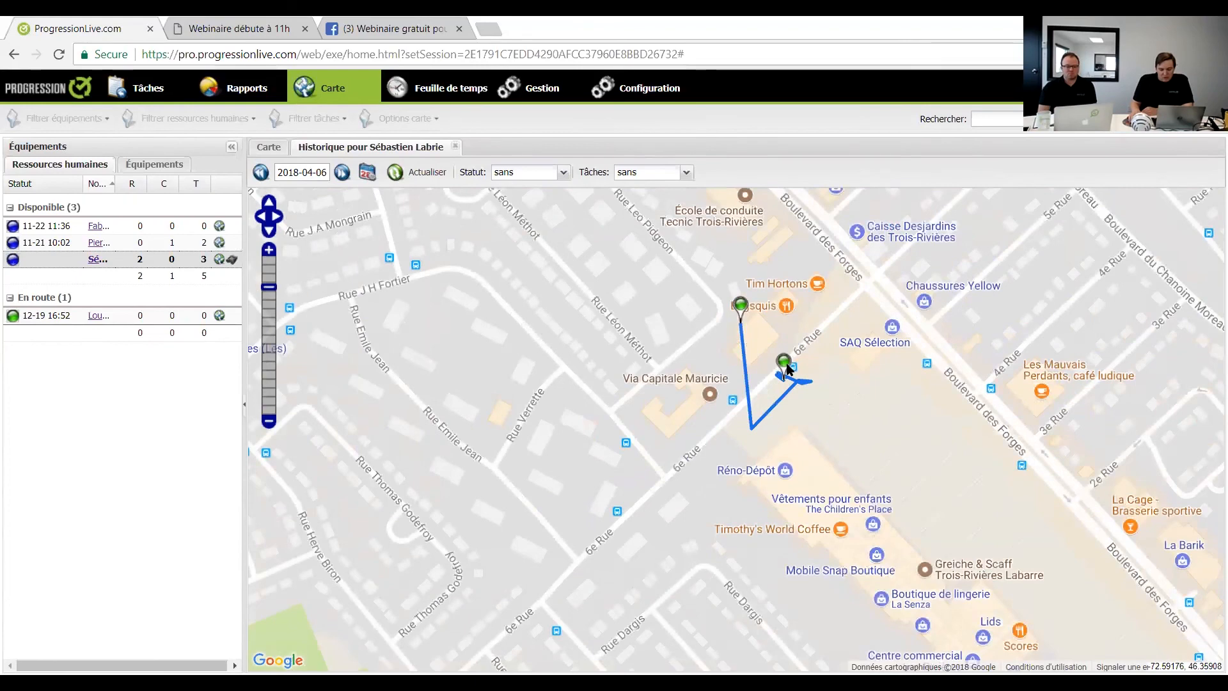
scroll(787, 369, "up", 1)
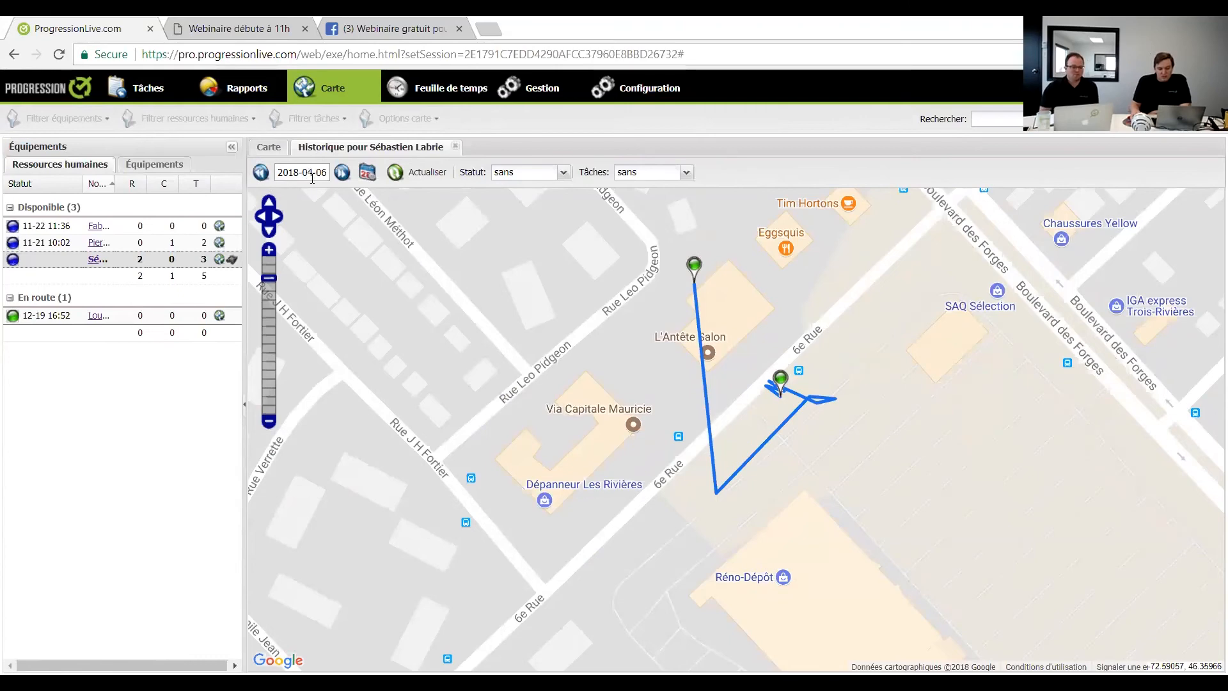
- View the location history for the previous day, 2018-04-05, and close the history view
left_click(260, 173)
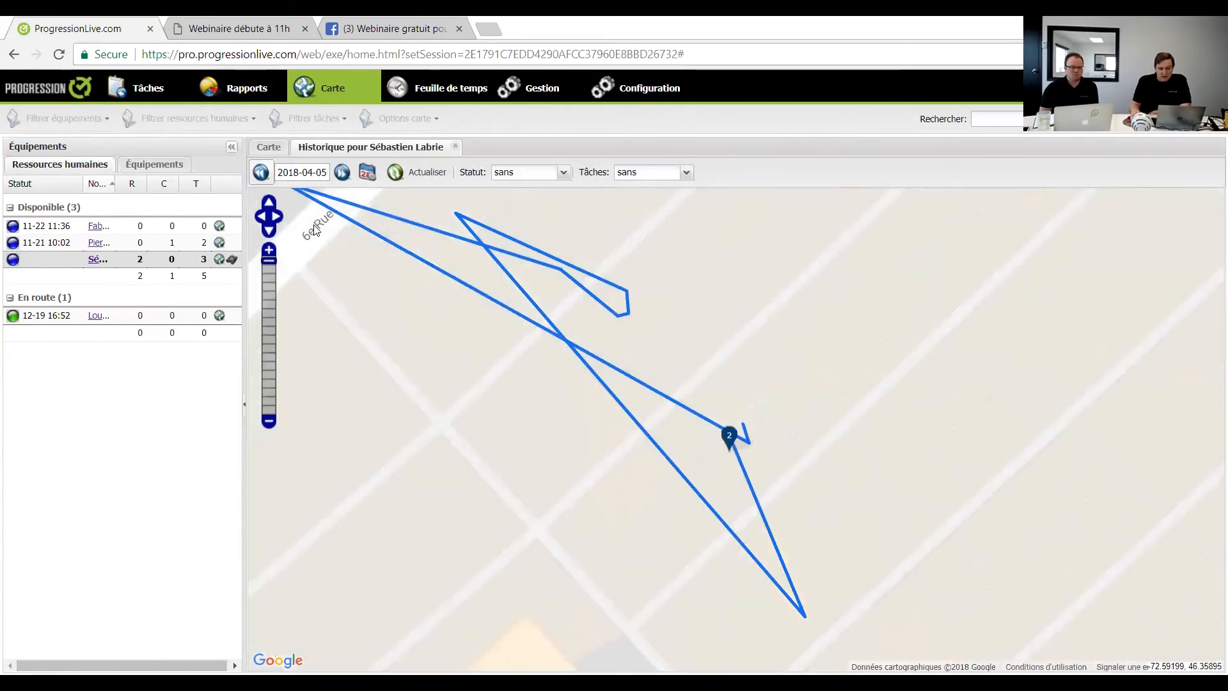
scroll(489, 279, "up", 1)
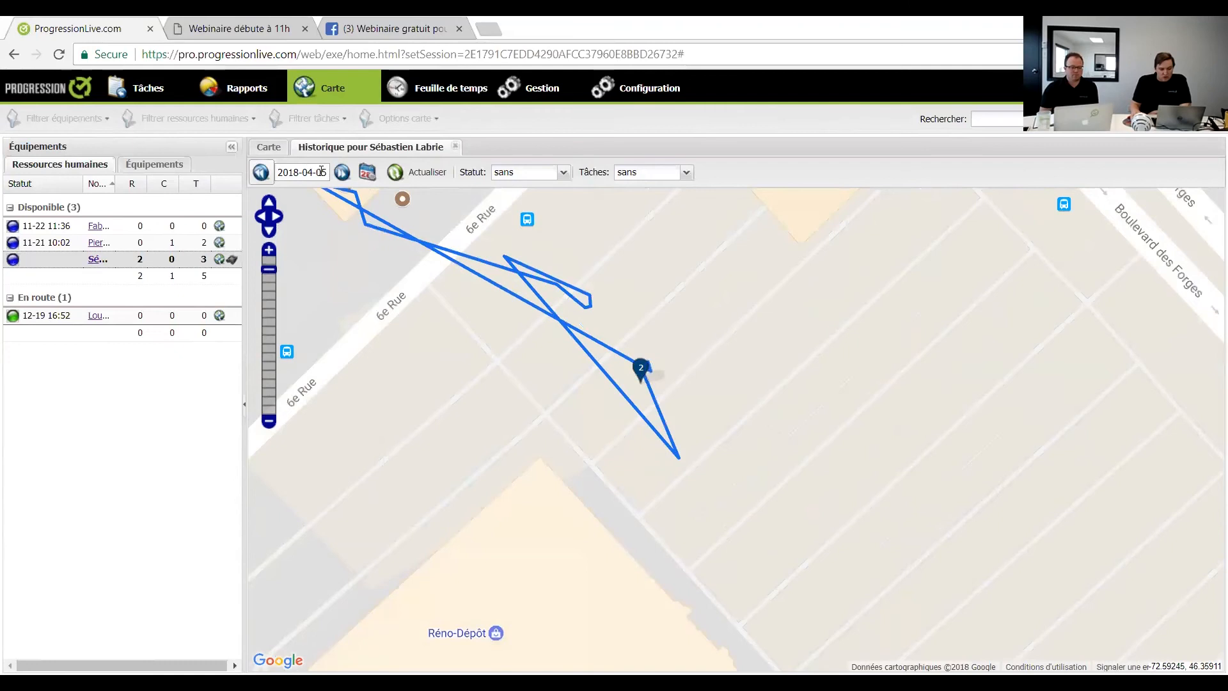
left_click(456, 151)
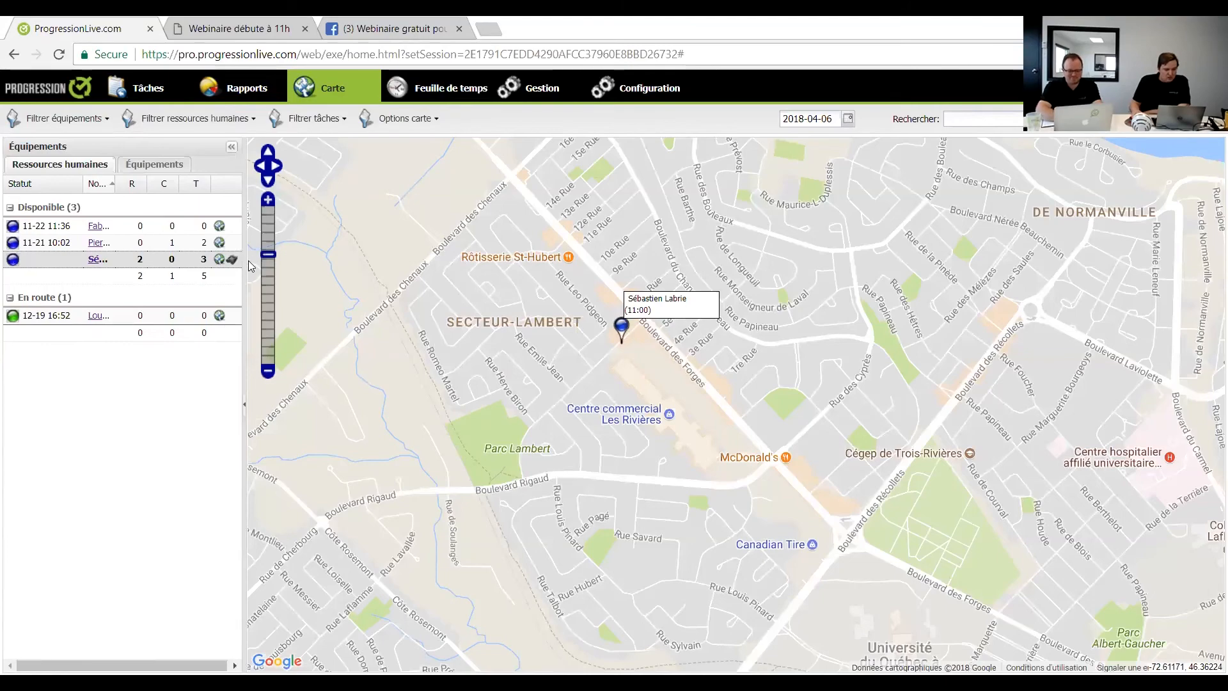
- Widen the Nom column in the human resources list beside the map
left_click_drag(559, 406, 735, 614)
mouse_move(416, 220)
left_mouse_down()
mouse_move(622, 364)
mouse_move(793, 448)
left_mouse_up()
scroll(540, 253, "down", 1)
left_click_drag(540, 253, 806, 527)
scroll(639, 364, "up", 1)
left_click(56, 259)
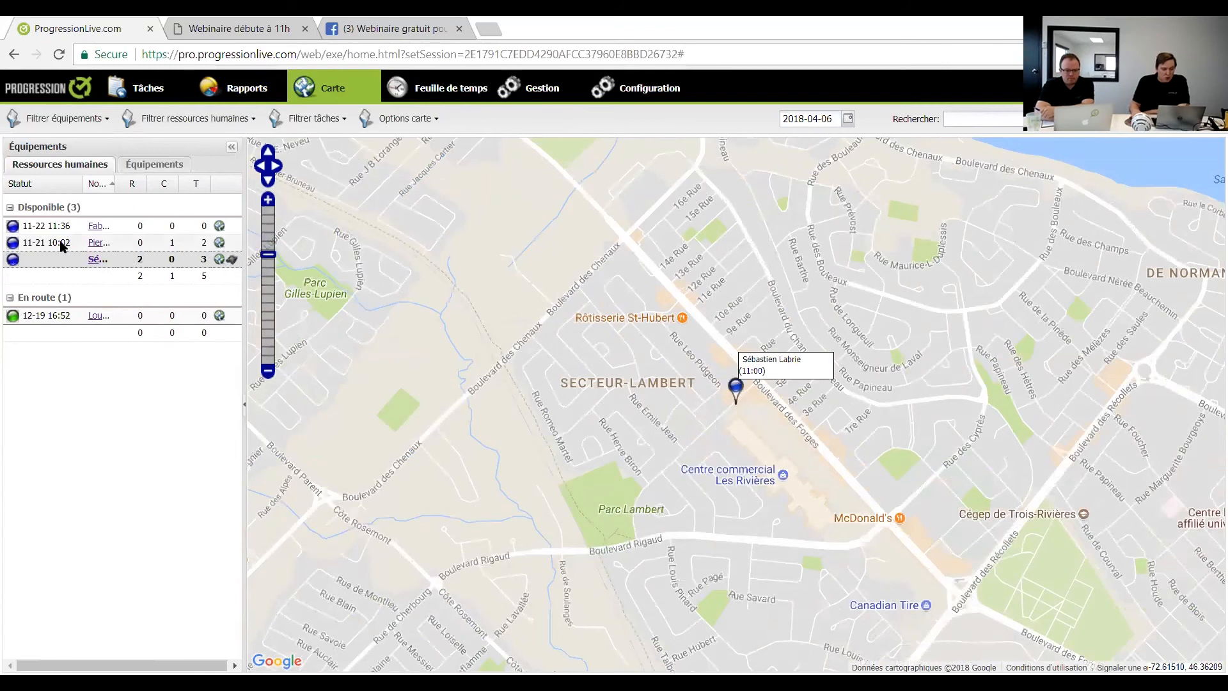
left_click_drag(117, 184, 144, 184)
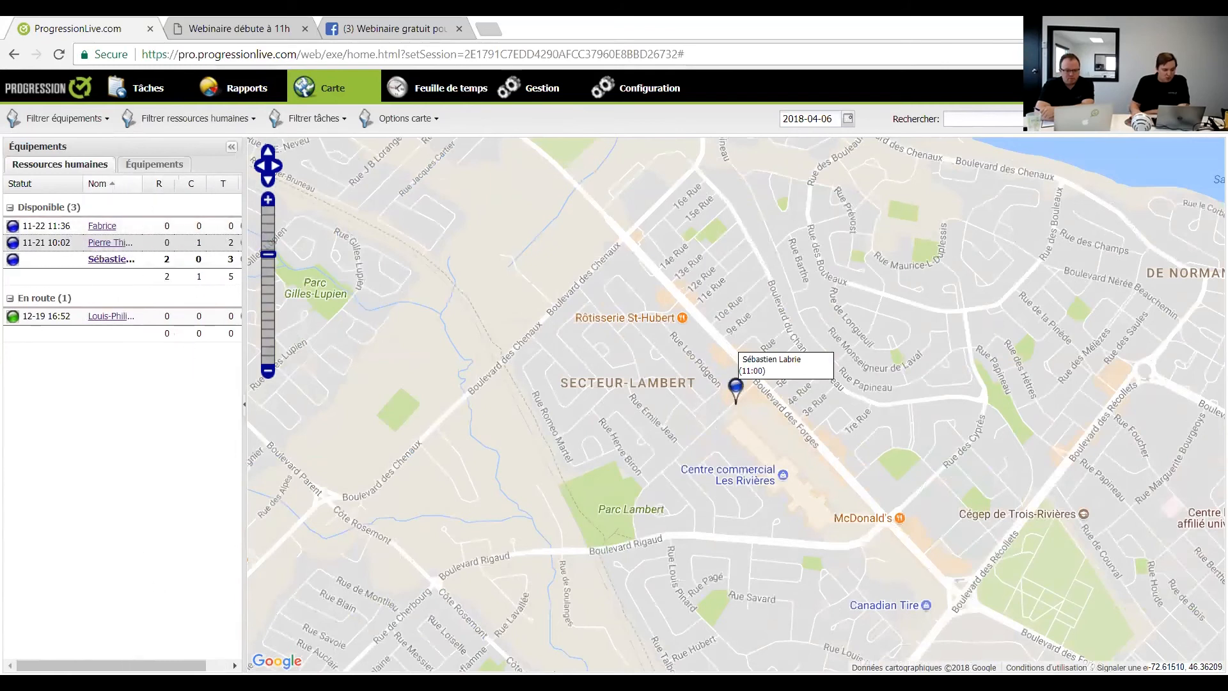
scroll(192, 512, "right", 2)
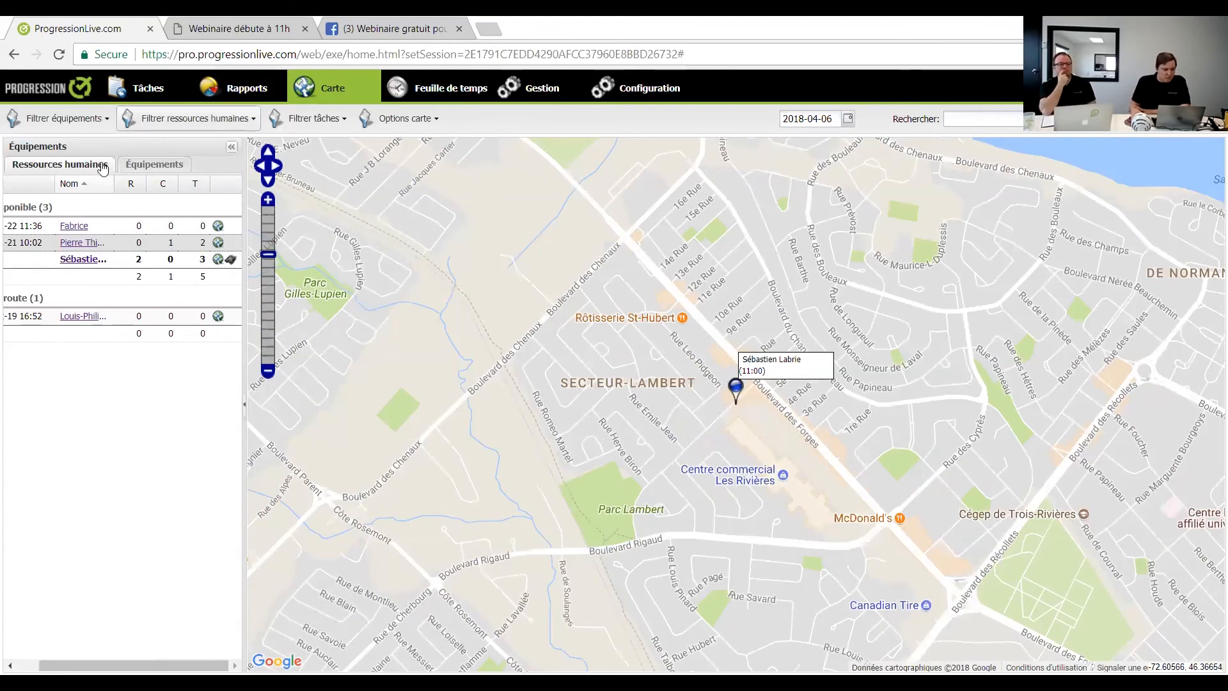
- Show the equipment with the Actif status on the map
scroll(510, 299, "down", 1)
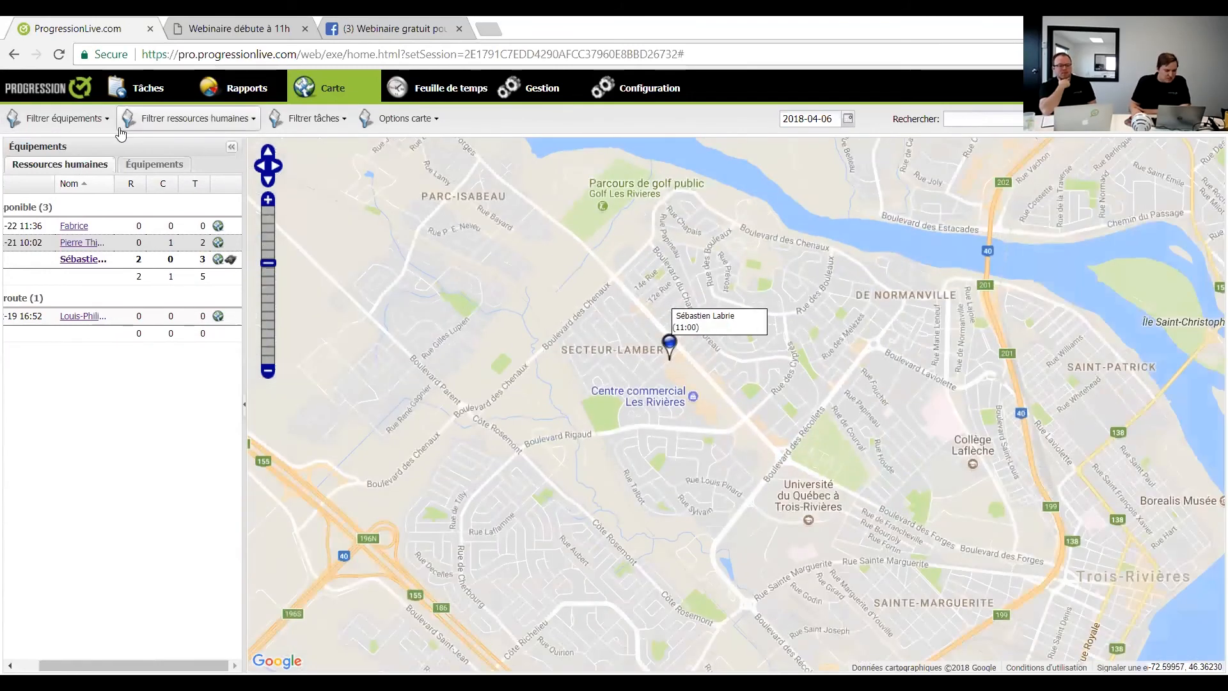
left_click(71, 119)
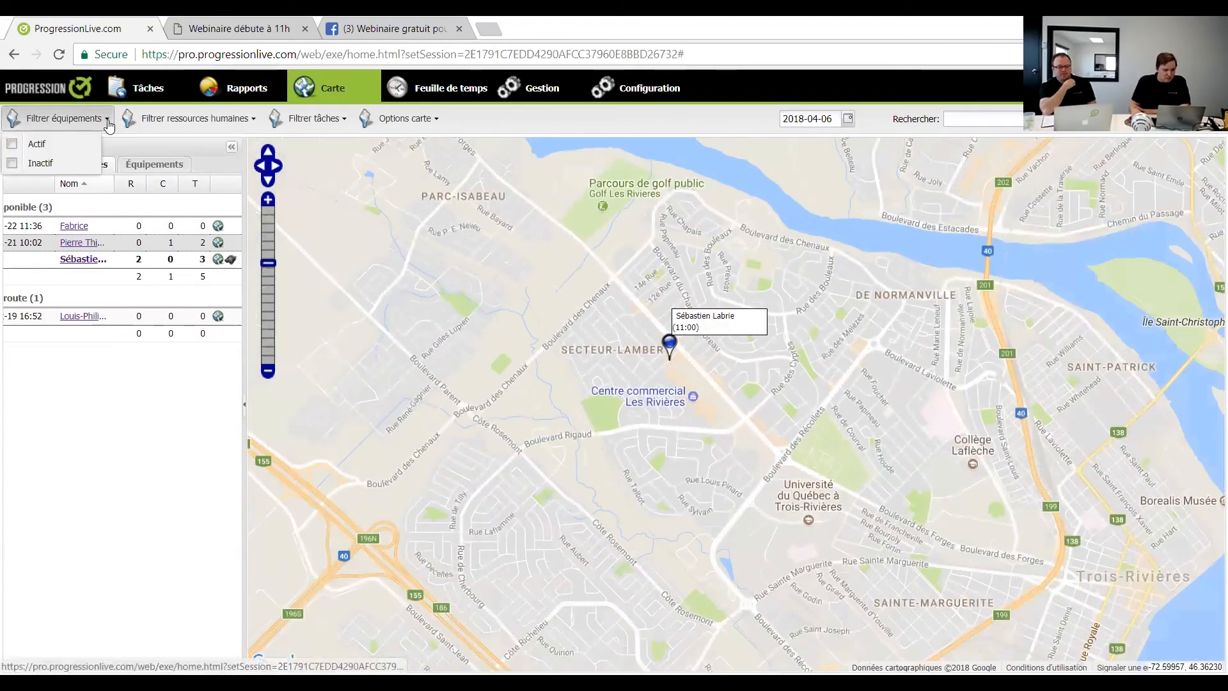
left_click(54, 145)
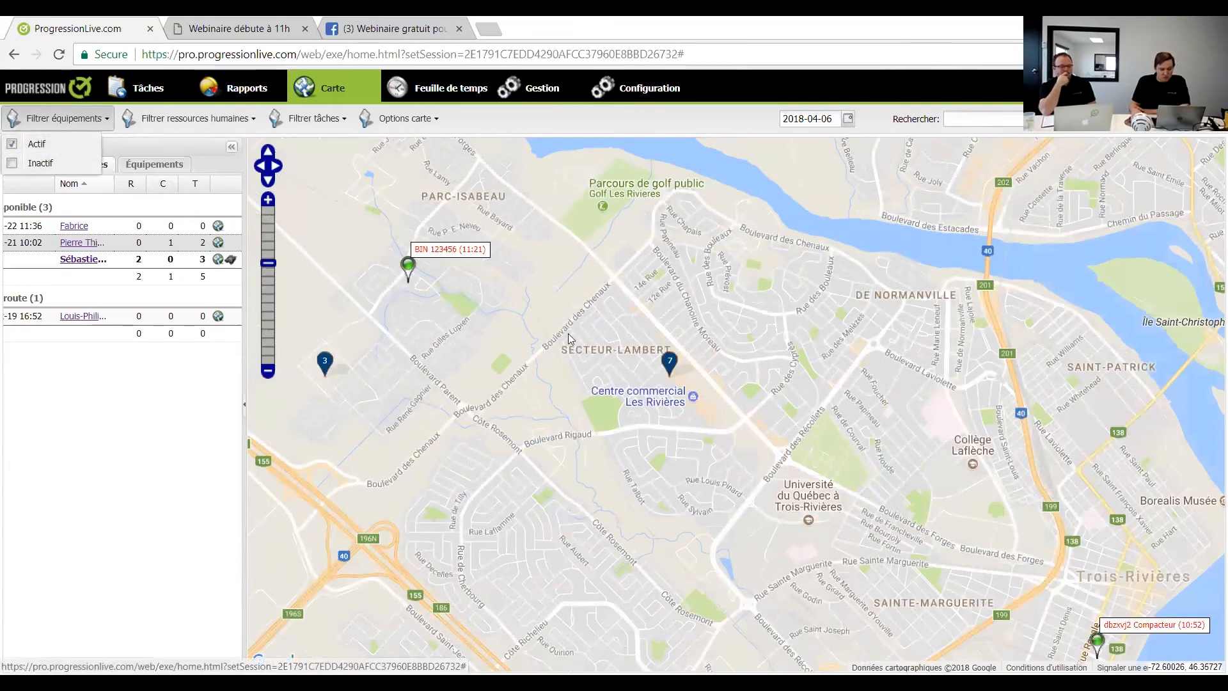
- Examine the full list of human resources and equipment grouped under the map marker numbered 7 near the shopping centre
scroll(571, 319, "up", 1)
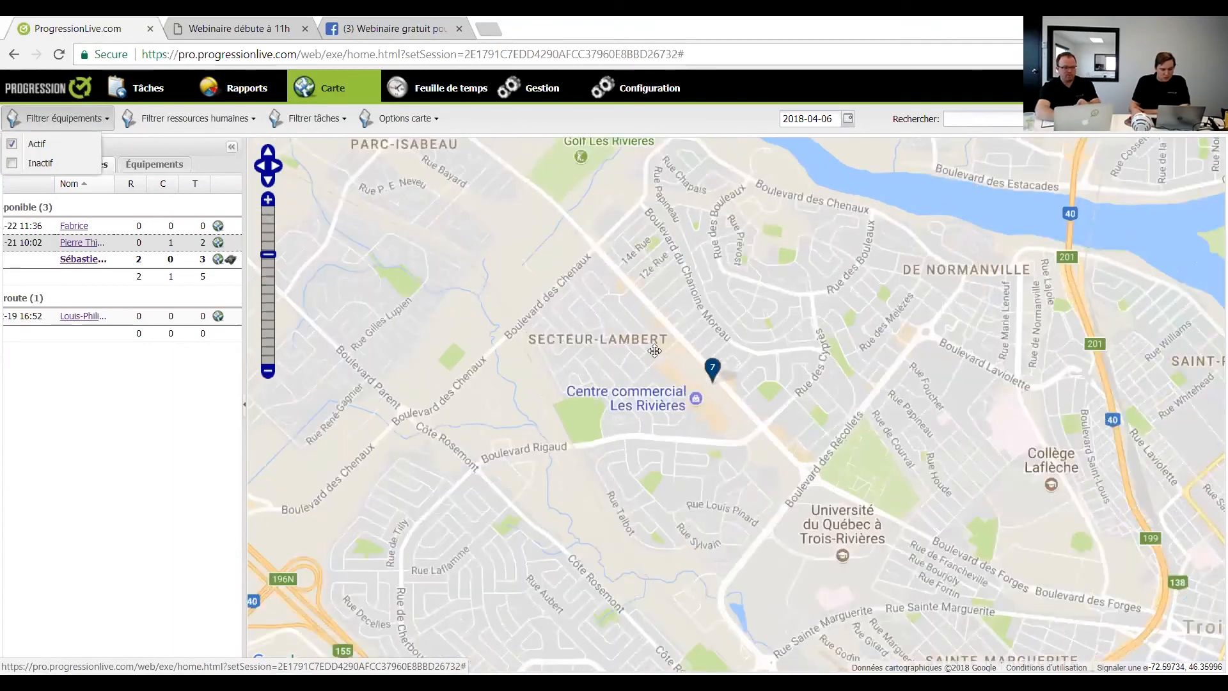
left_click_drag(781, 351, 671, 326)
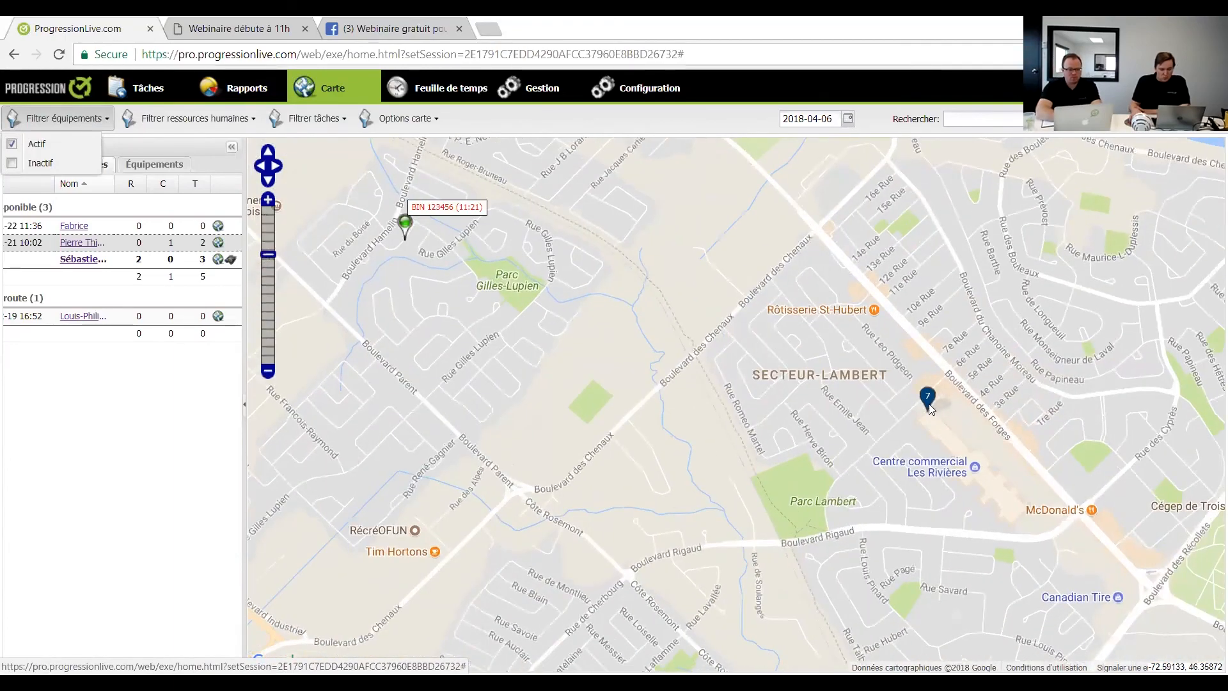
left_click(927, 408)
mouse_move(884, 470)
left_mouse_down()
mouse_move(893, 525)
mouse_move(891, 457)
left_mouse_up()
left_click(937, 406)
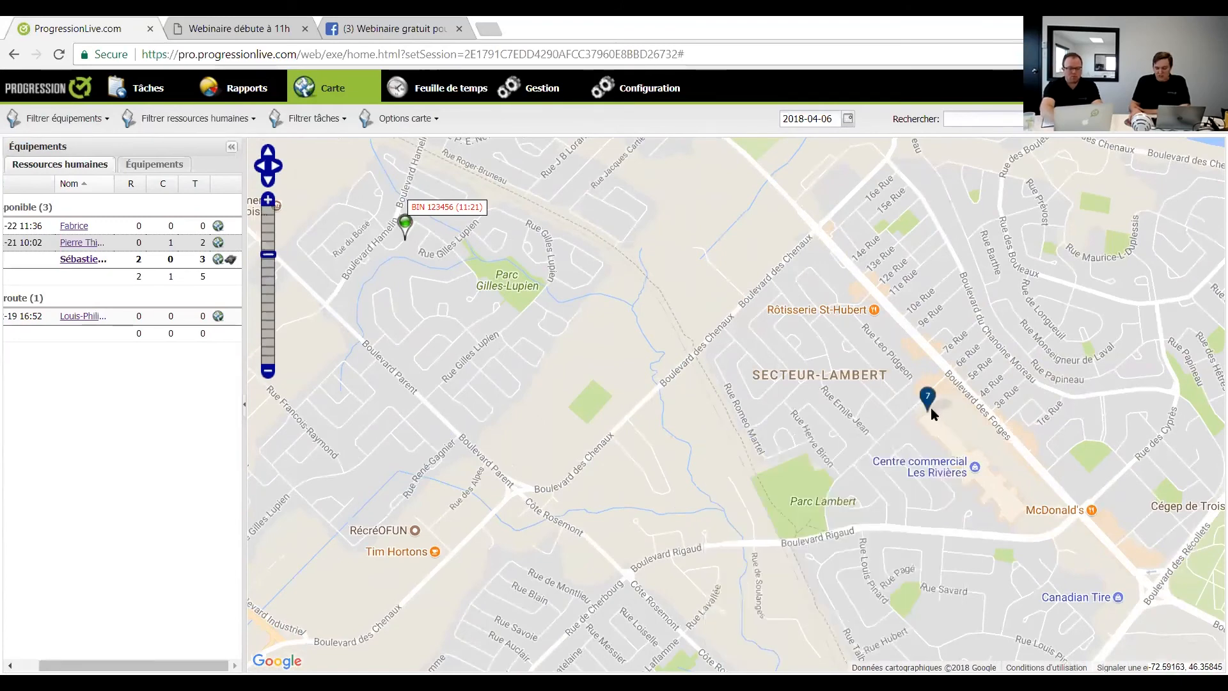
left_click(928, 404)
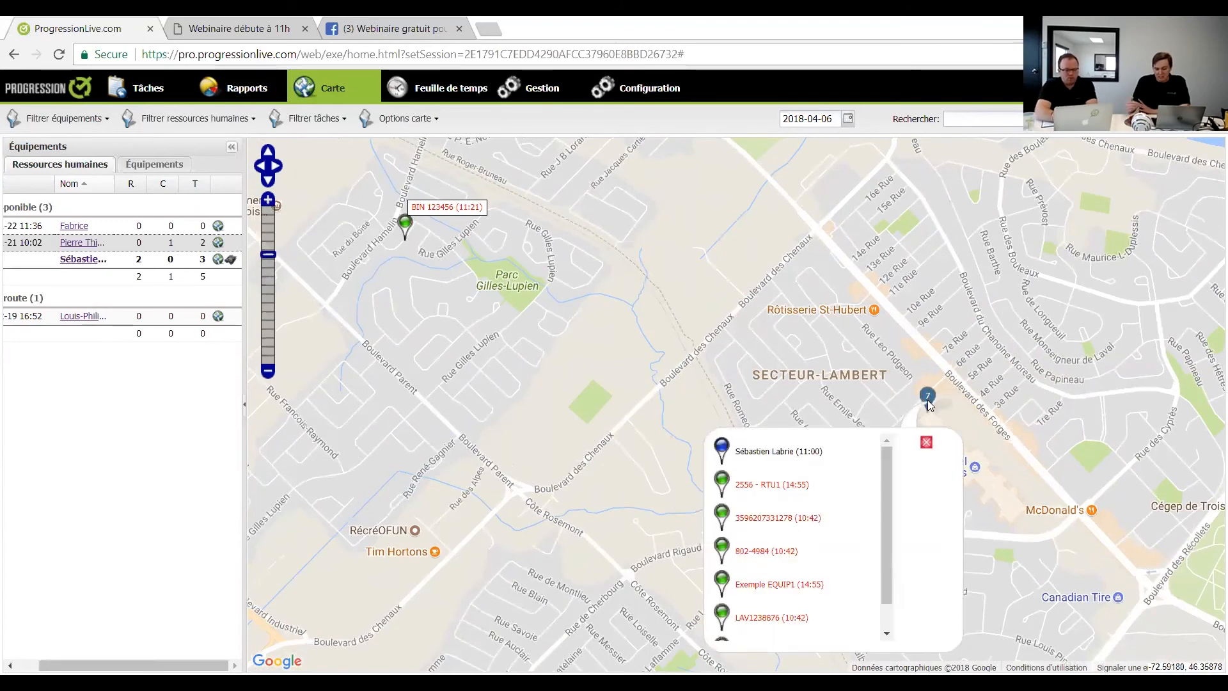
left_click(927, 443)
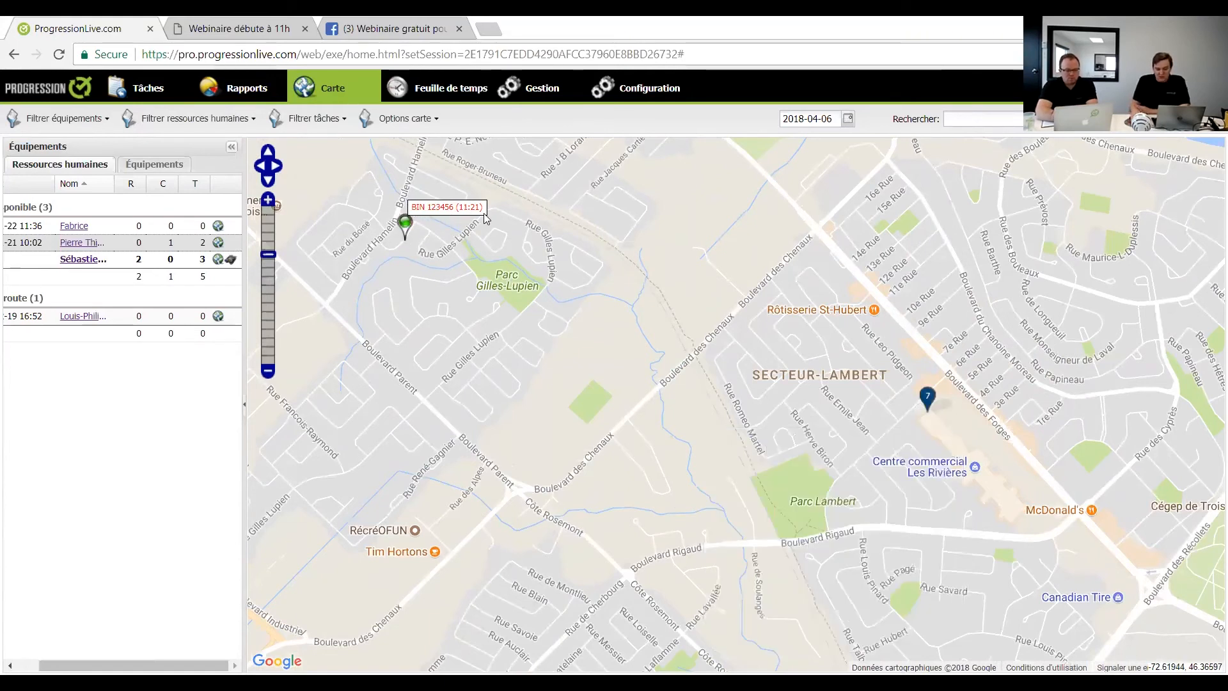
left_click(928, 396)
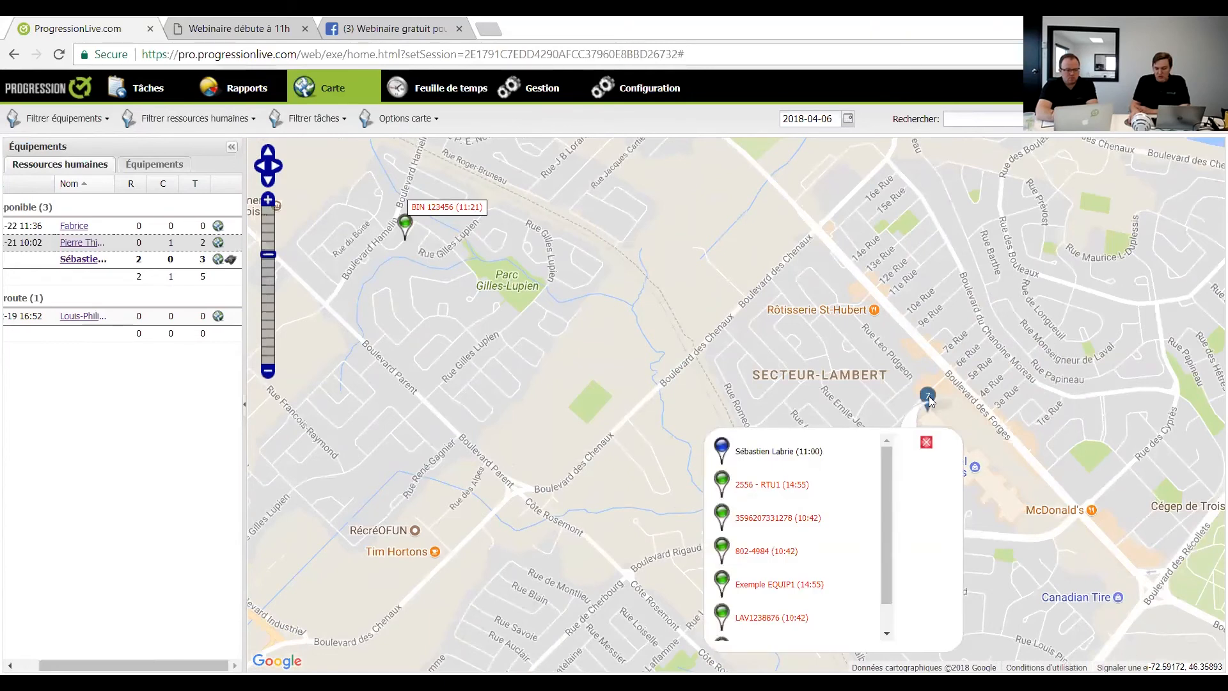
mouse_move(887, 465)
left_mouse_down()
mouse_move(886, 490)
mouse_move(883, 452)
left_mouse_up()
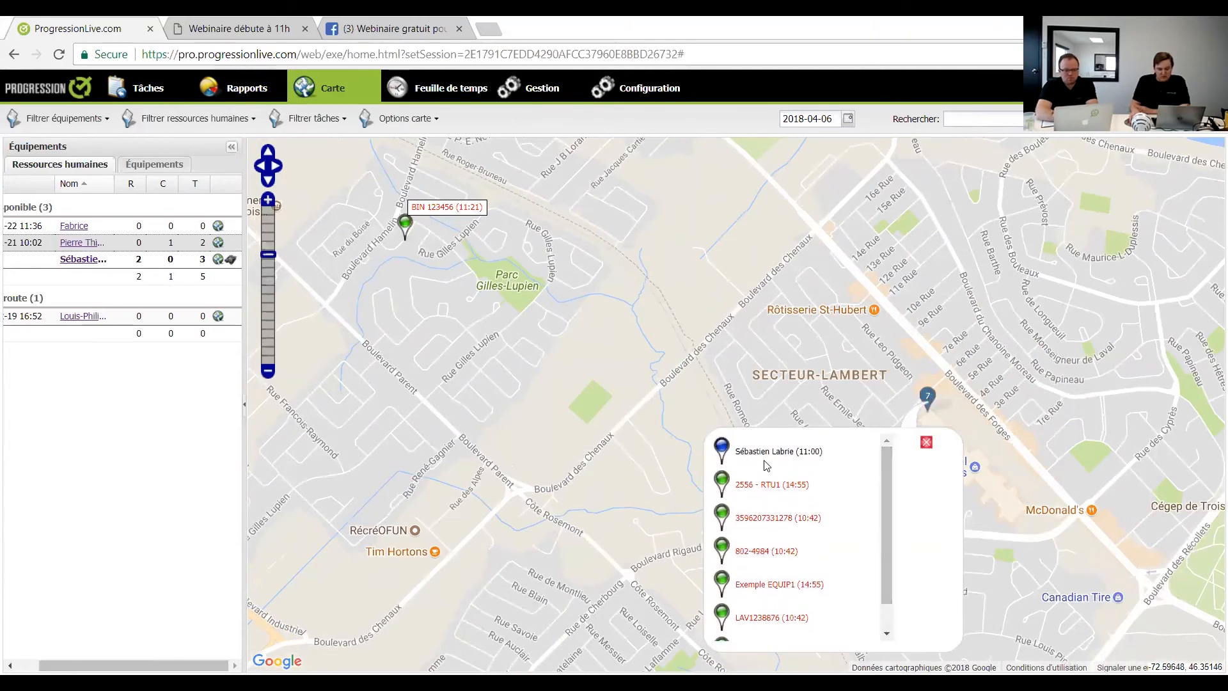
scroll(882, 521, "down", 1)
scroll(883, 518, "down", 1)
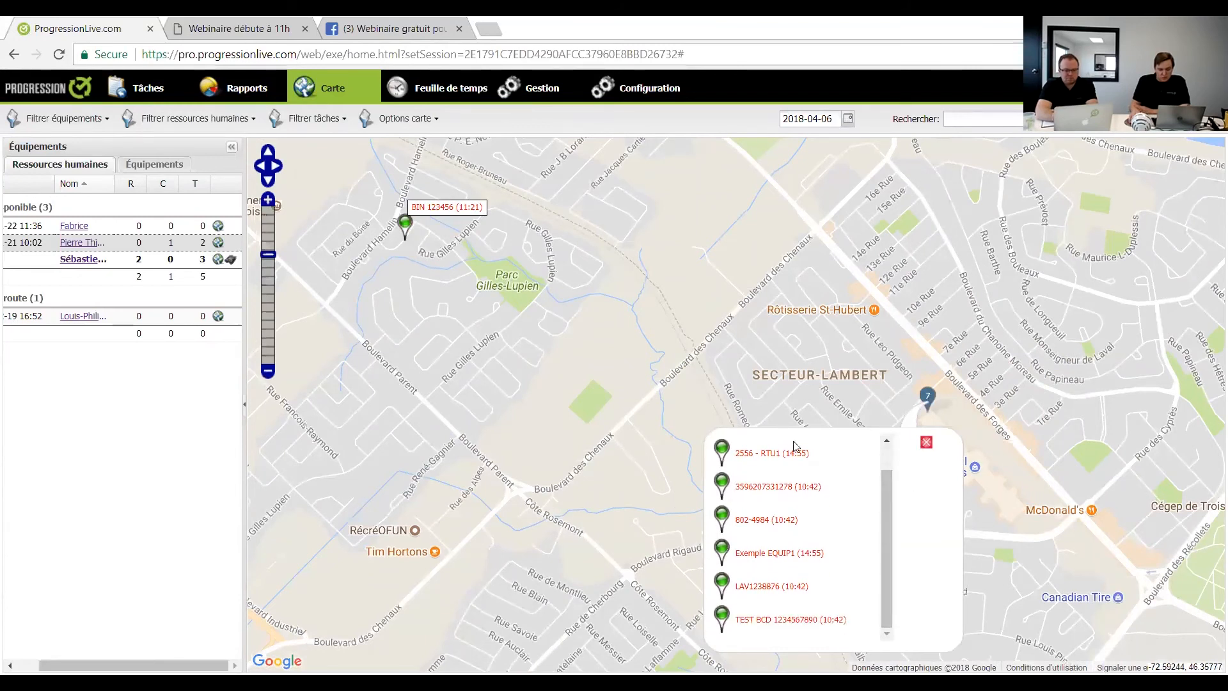
left_click(925, 443)
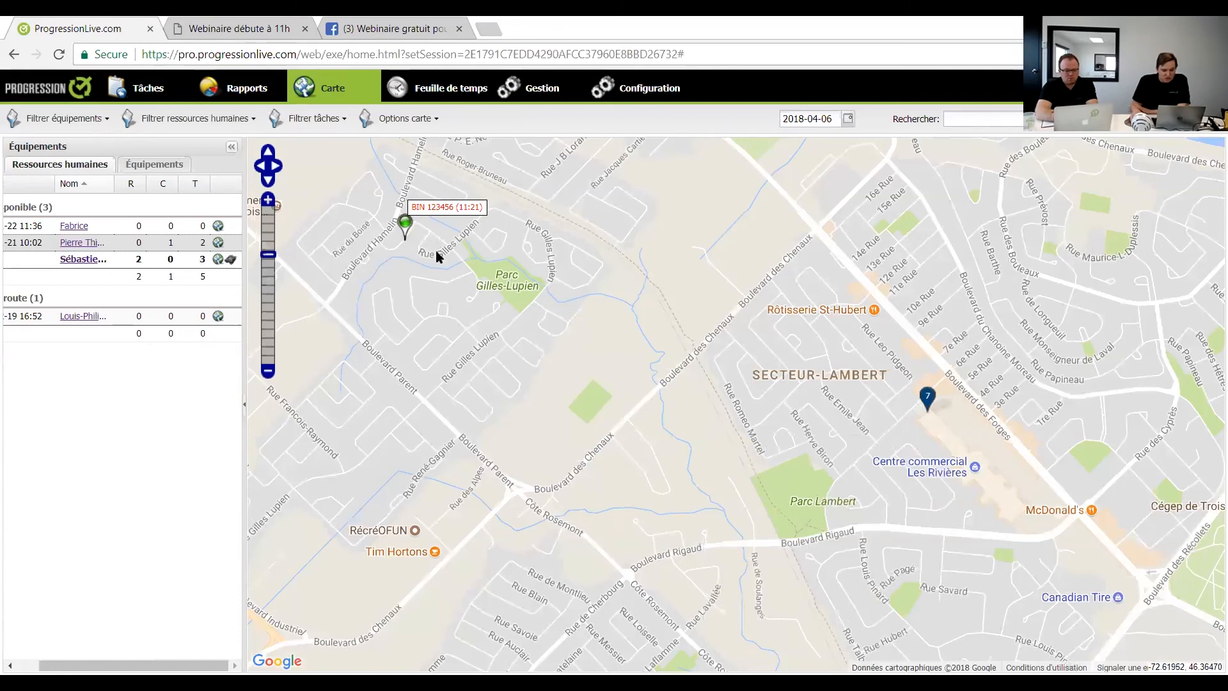
- Open the equipment list in the management section
left_click(548, 95)
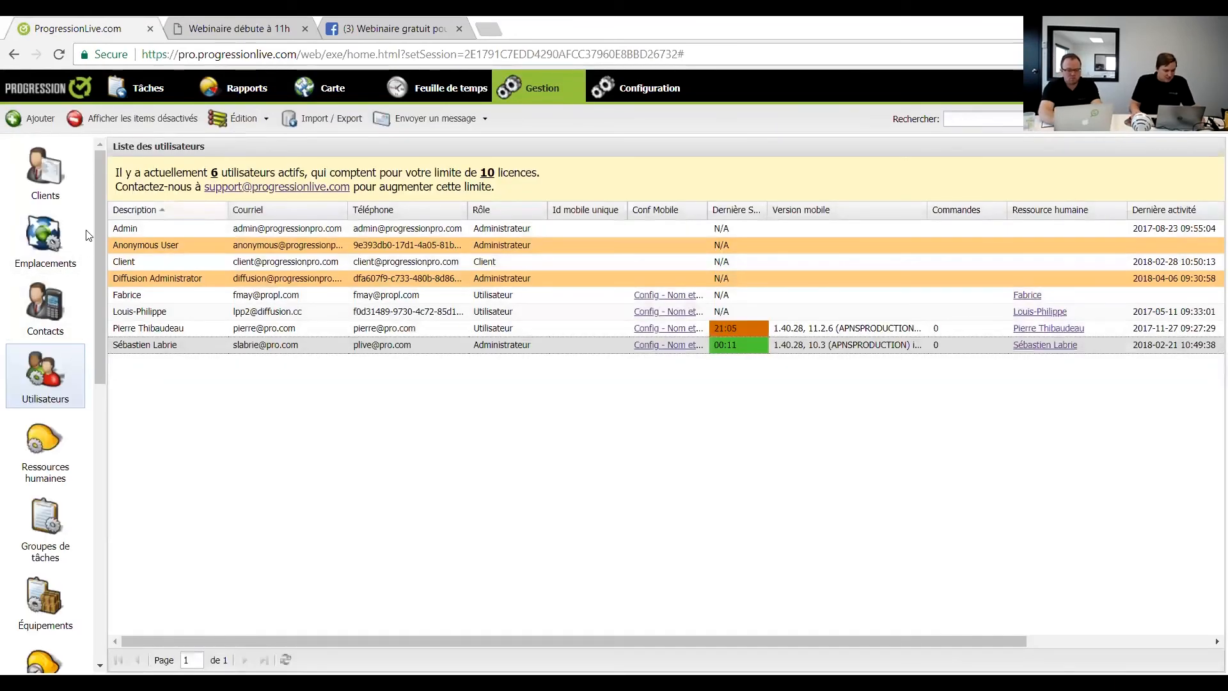
scroll(67, 358, "down", 2)
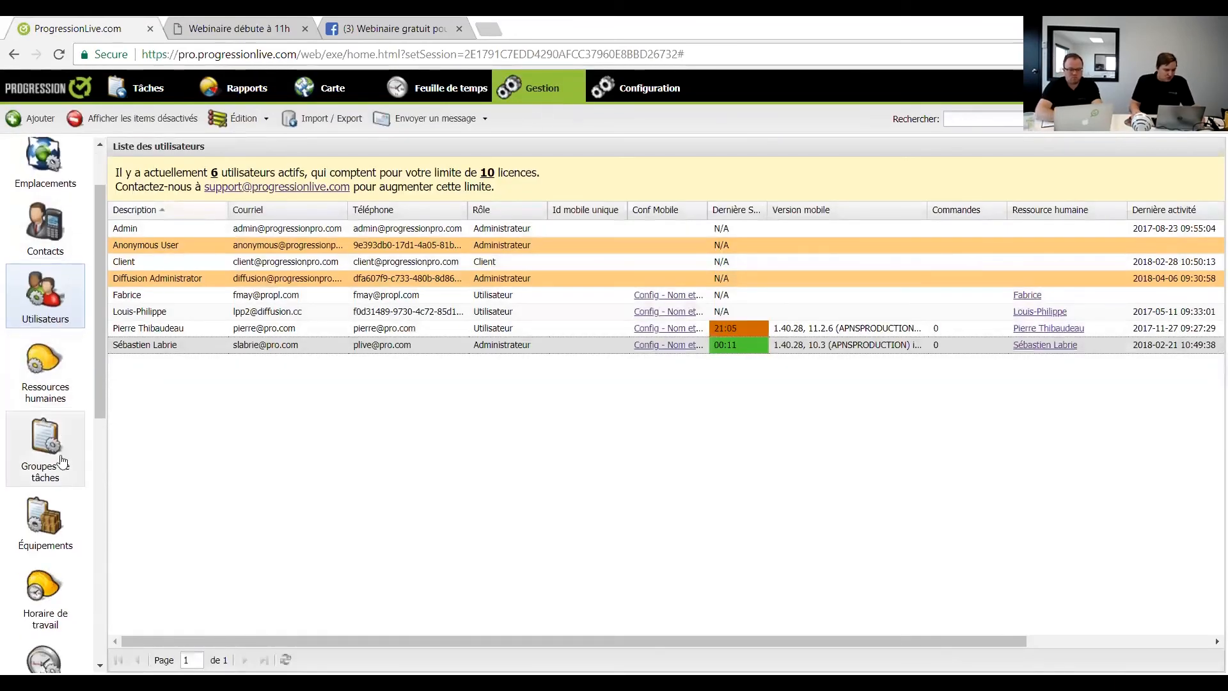
scroll(62, 460, "down", 2)
left_click(46, 459)
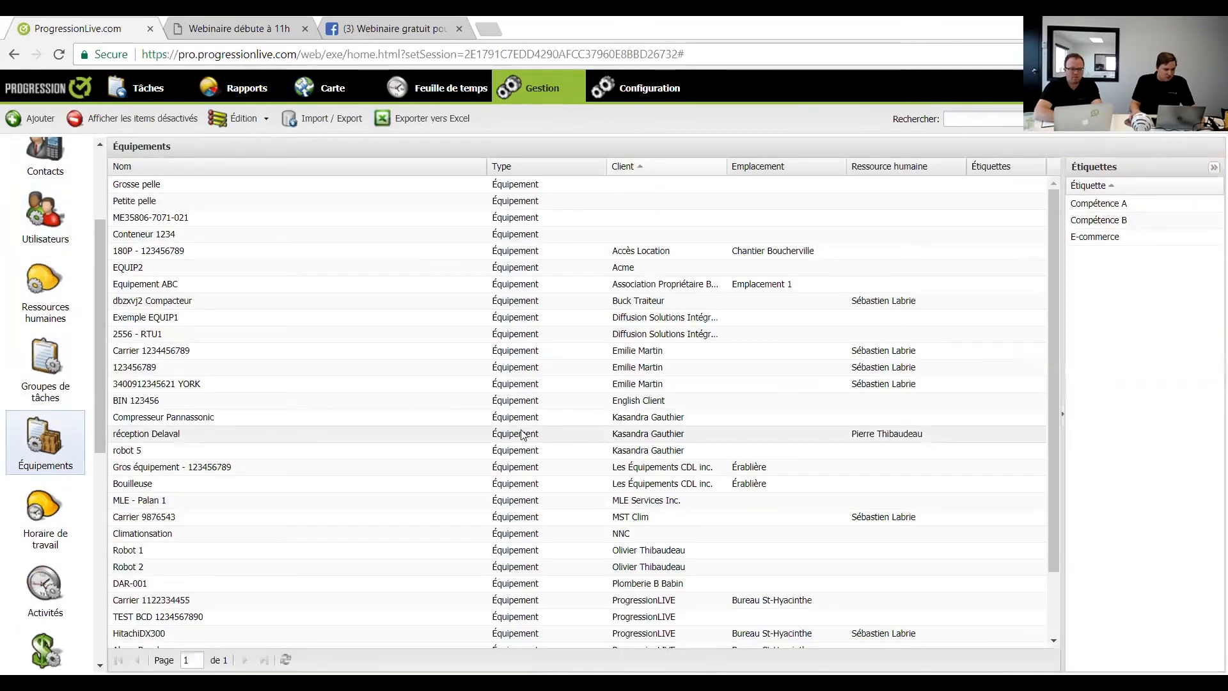
- Filter the equipment list by name for the text "bin" and select BIN 123456
left_click(481, 168)
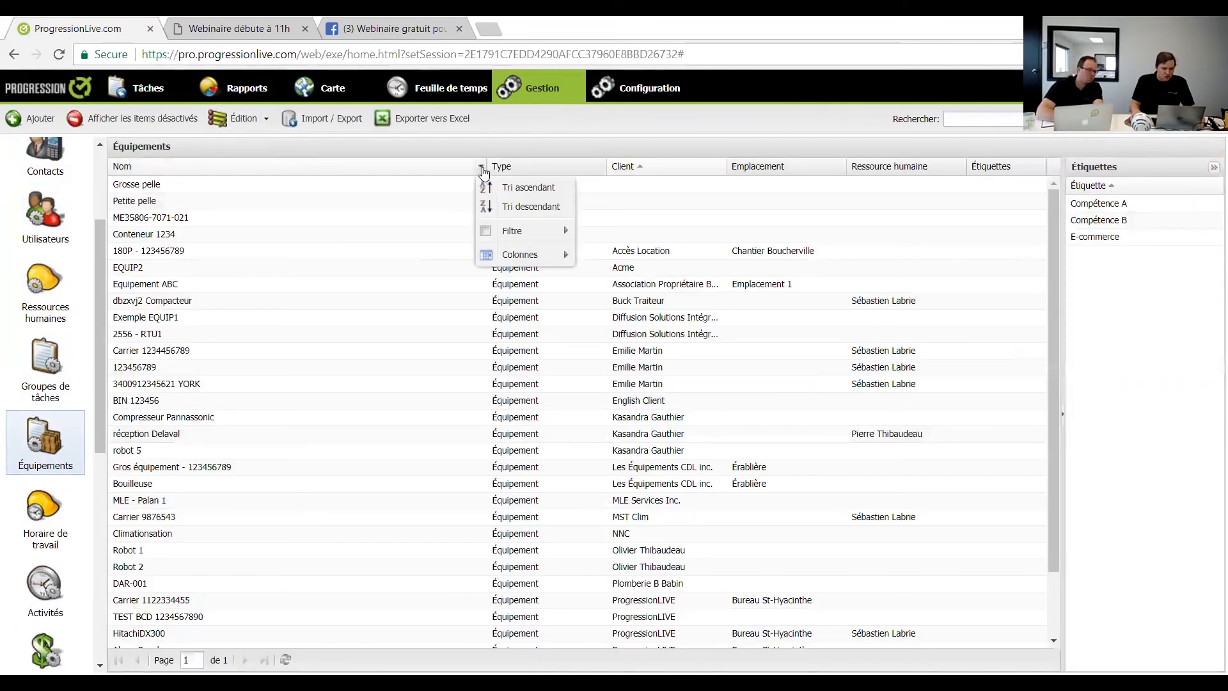
mouse_move(554, 232)
type("bin")
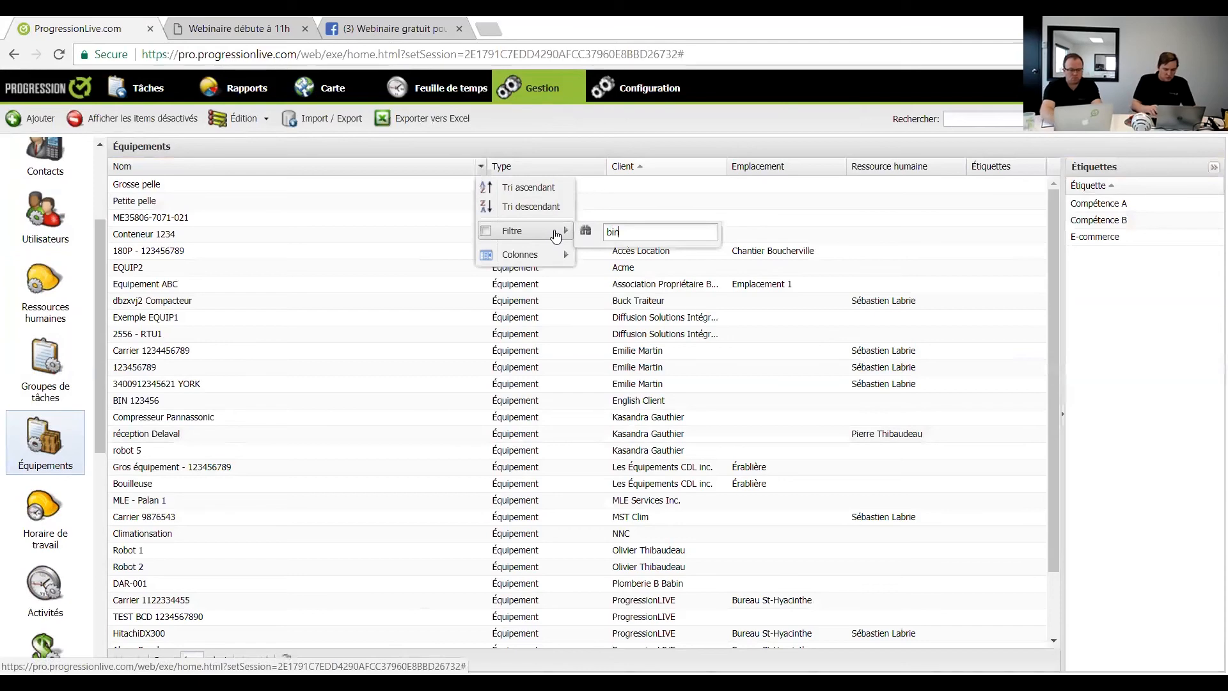
type("1234")
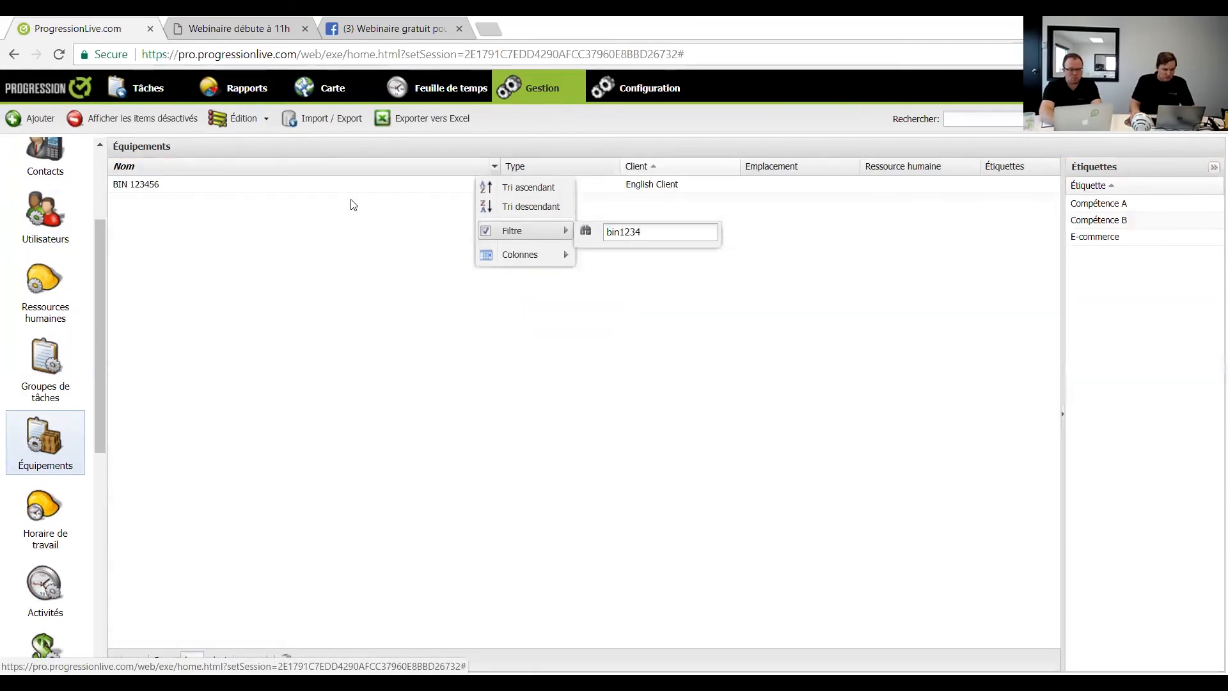
left_click(252, 191)
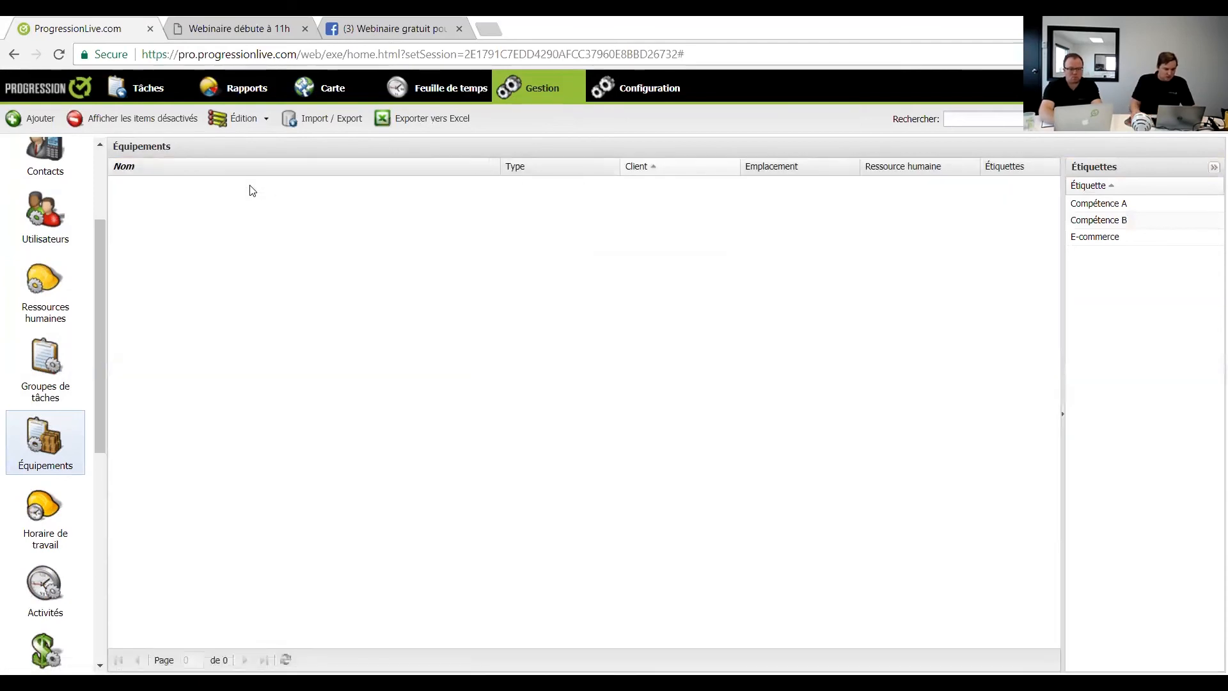
left_click(495, 166)
mouse_move(529, 237)
key("BackSpace")
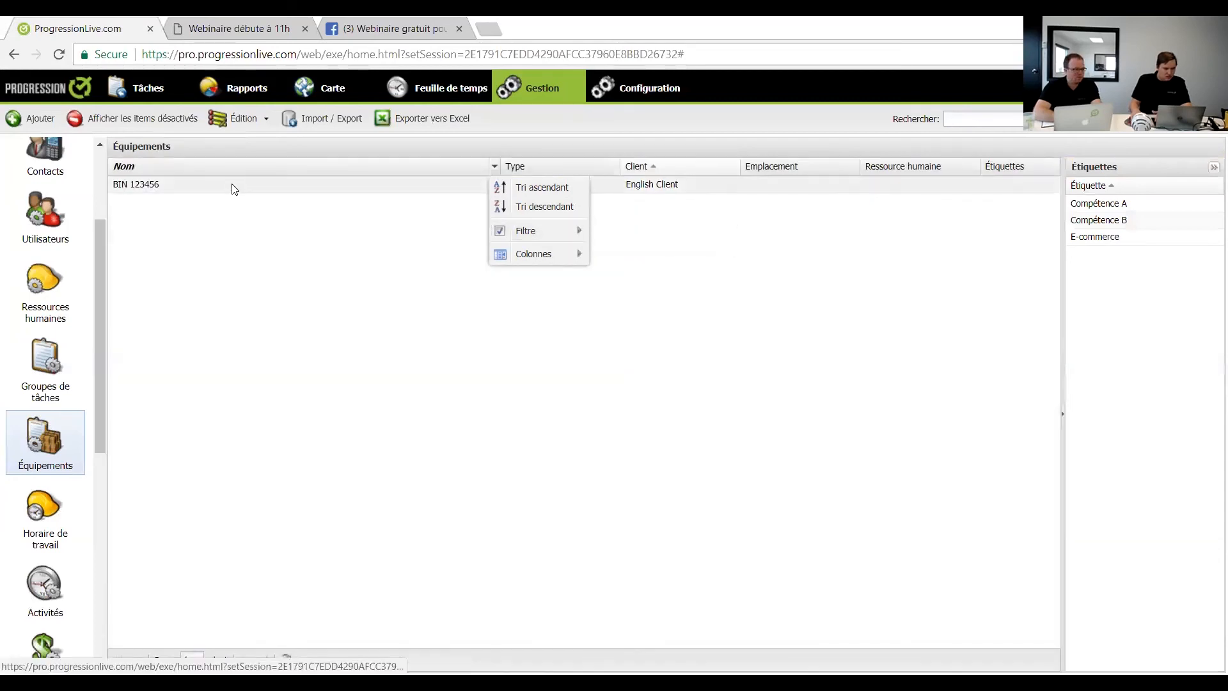
left_click(233, 188)
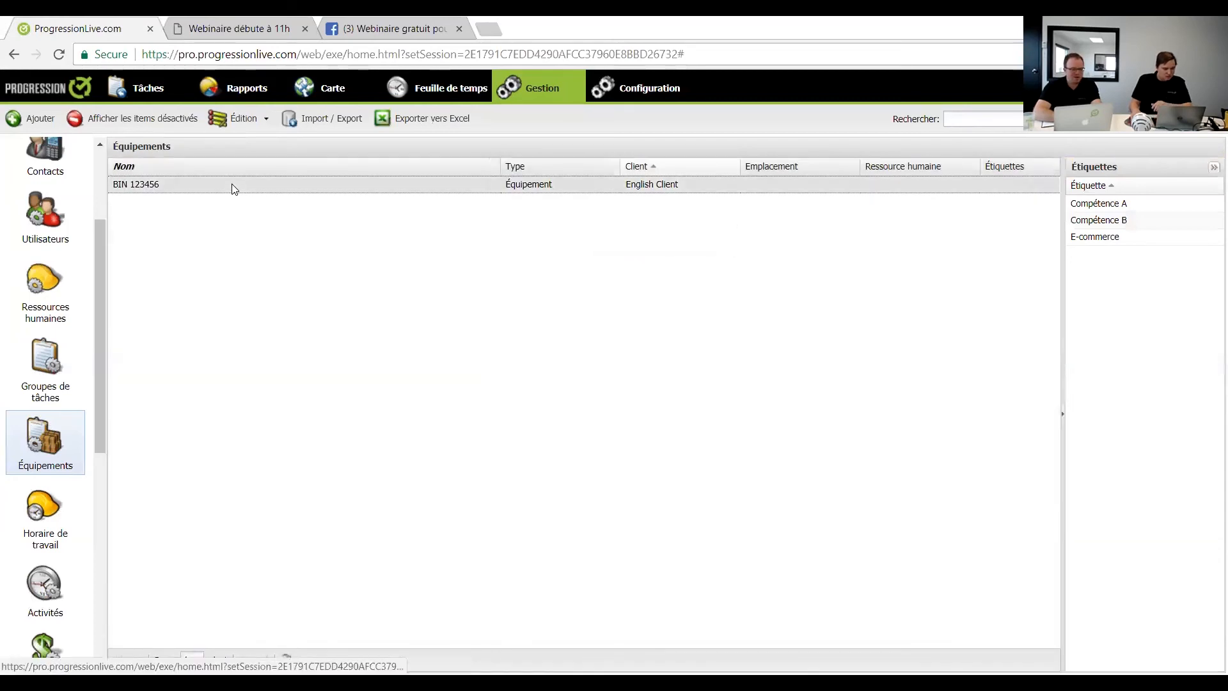
- Open the BIN 123456 equipment record, check which client it is linked to, and close the record
double_click(234, 188)
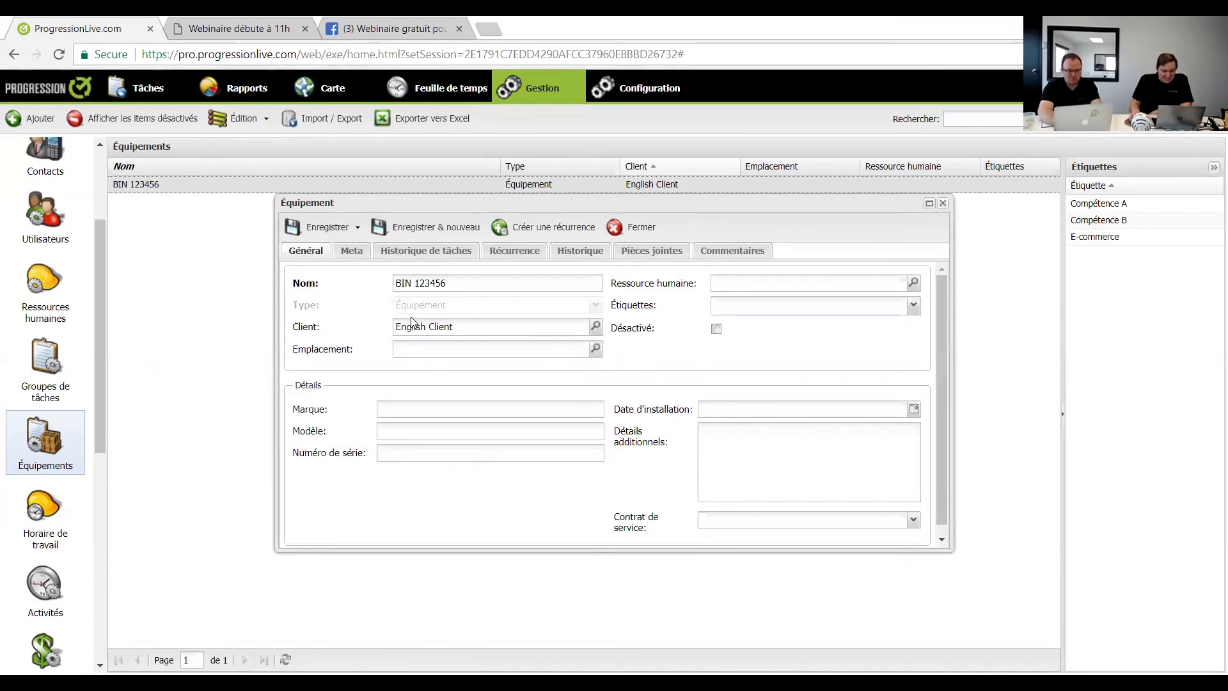
left_click_drag(394, 330, 462, 324)
left_click(463, 328)
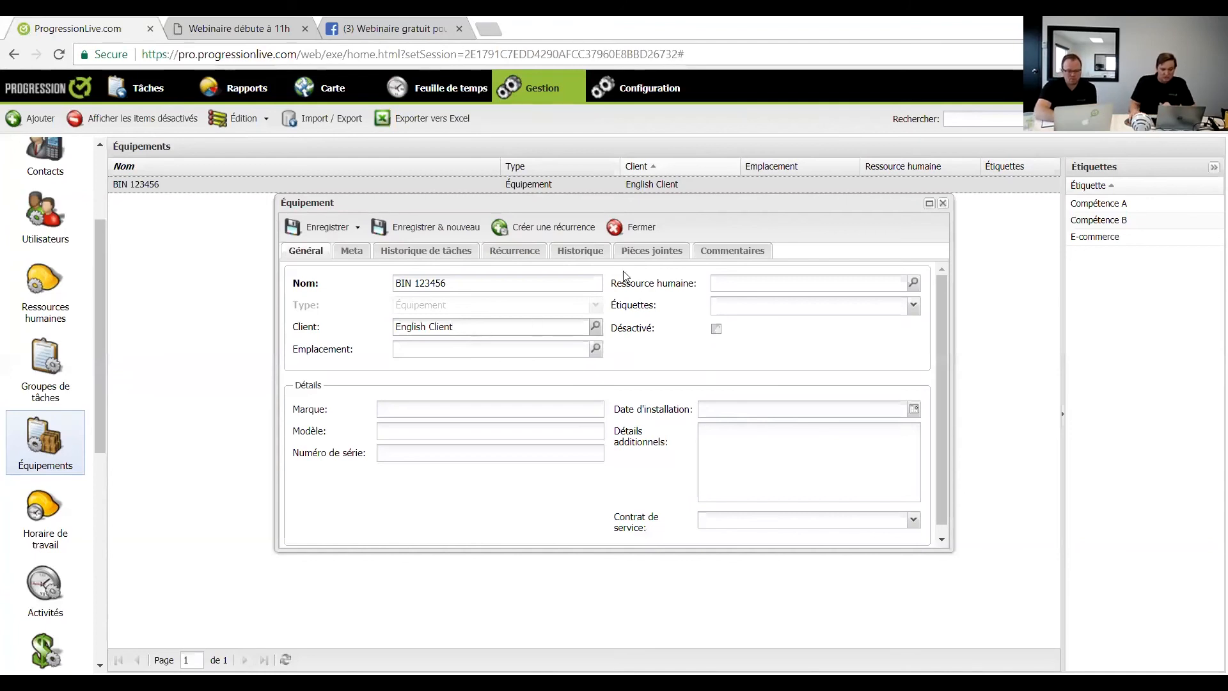
left_click(629, 228)
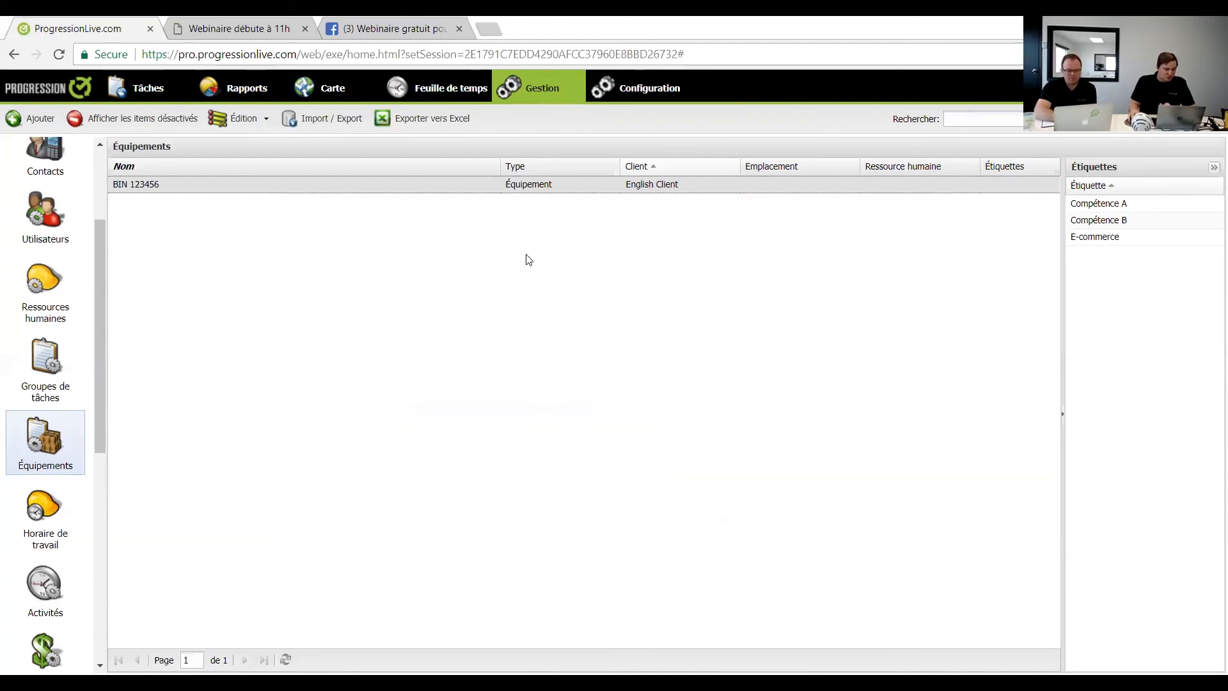
- Open the client list in the management section and widen its Nom column
left_click_drag(98, 297, 136, 236)
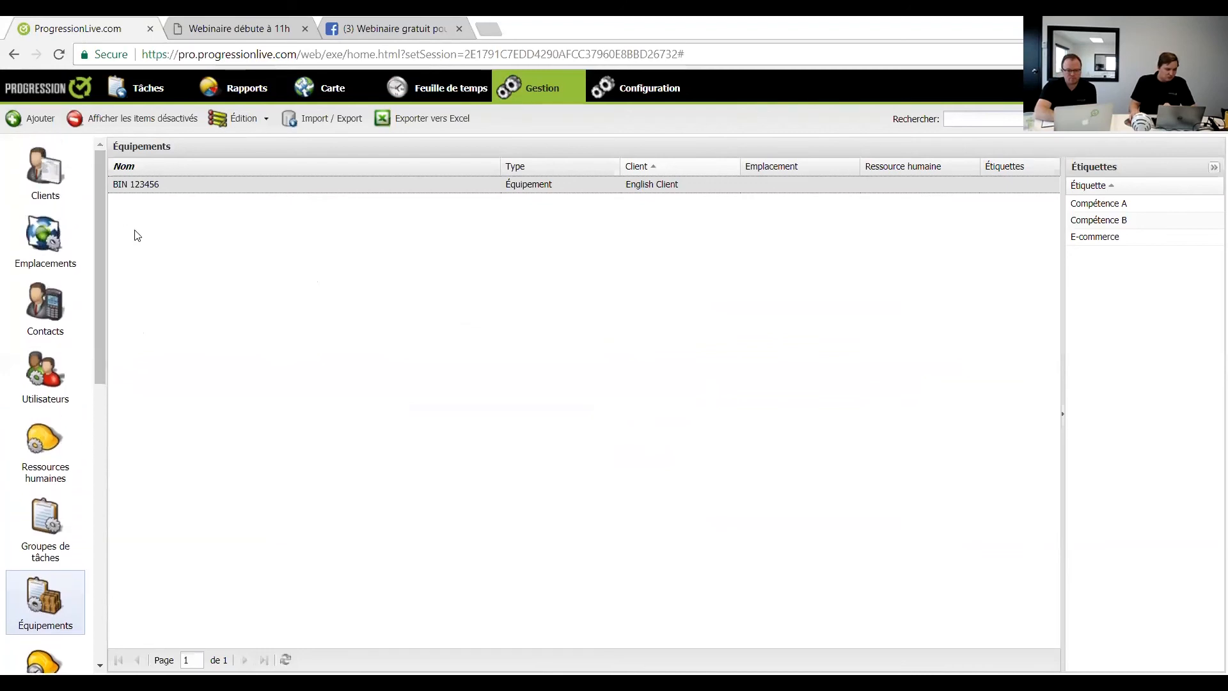
left_click(46, 179)
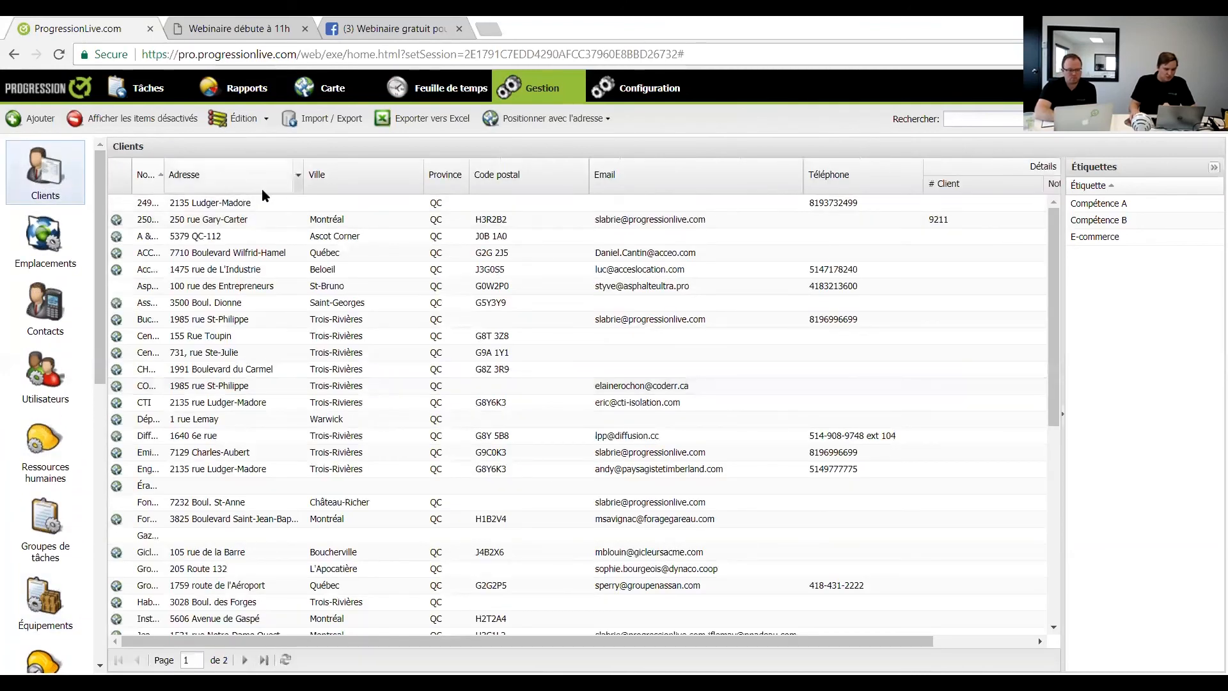
left_click_drag(164, 172, 251, 178)
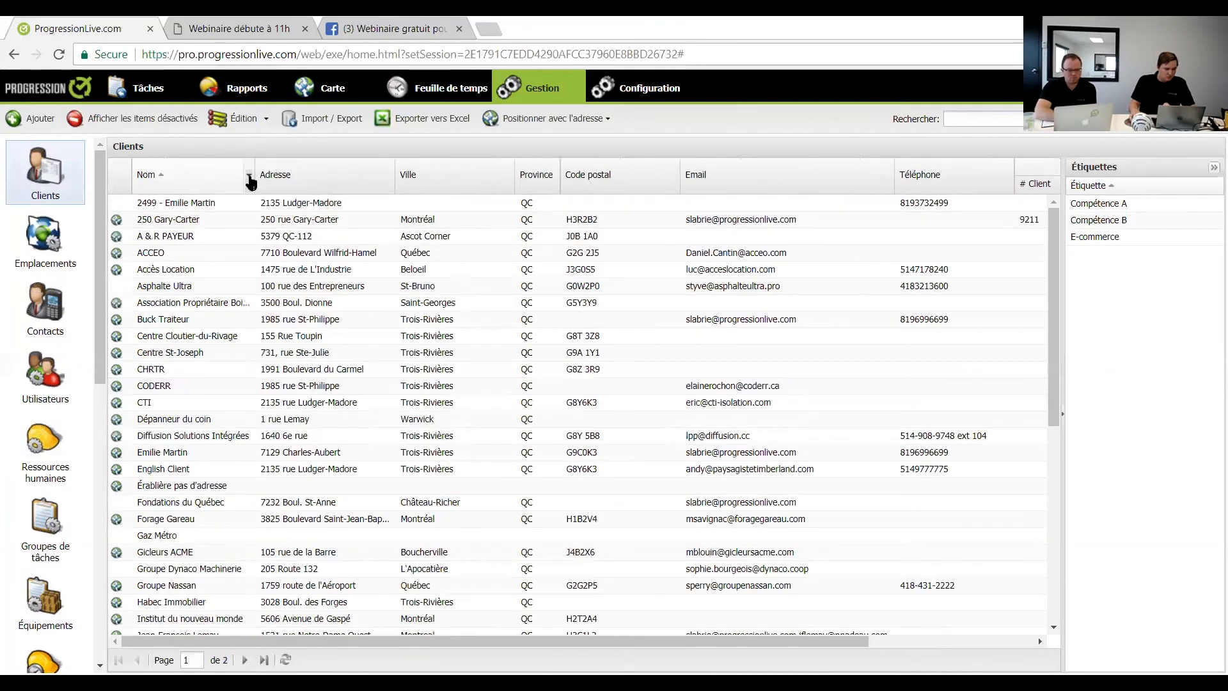
- Filter the client list by name for the text "Engli" and select English Client
left_click(249, 175)
mouse_move(287, 258)
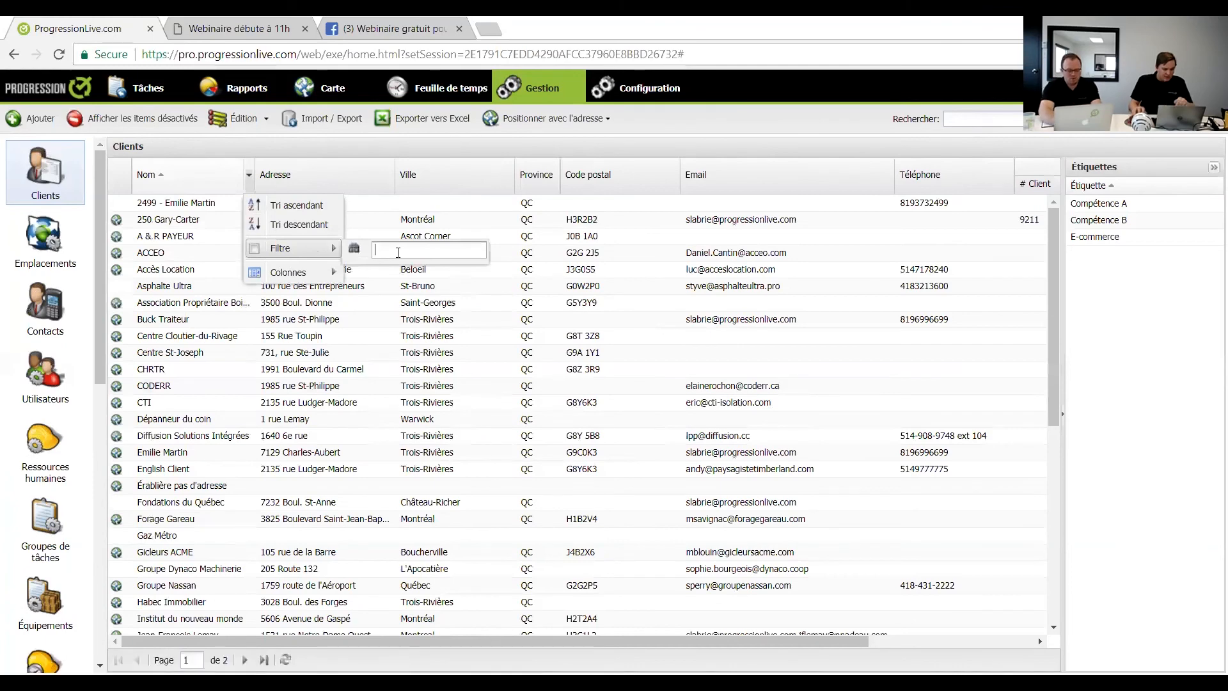
type("nglis")
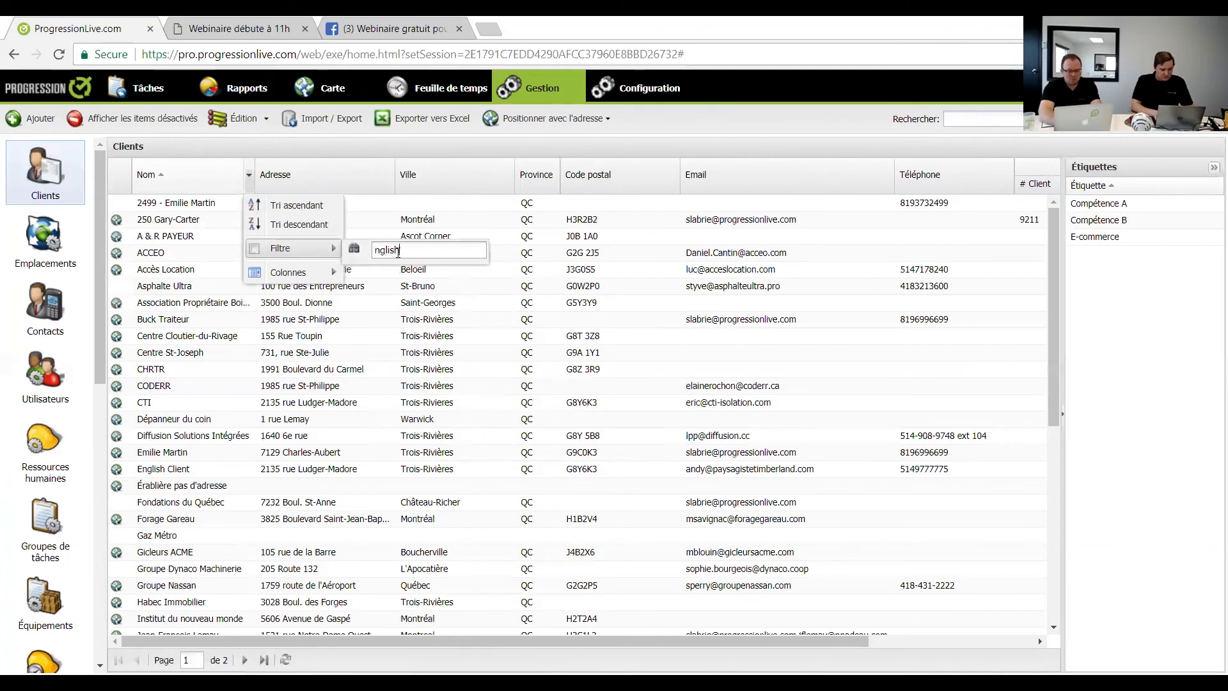
type("h")
key("BackSpace")
key("BackSpace")
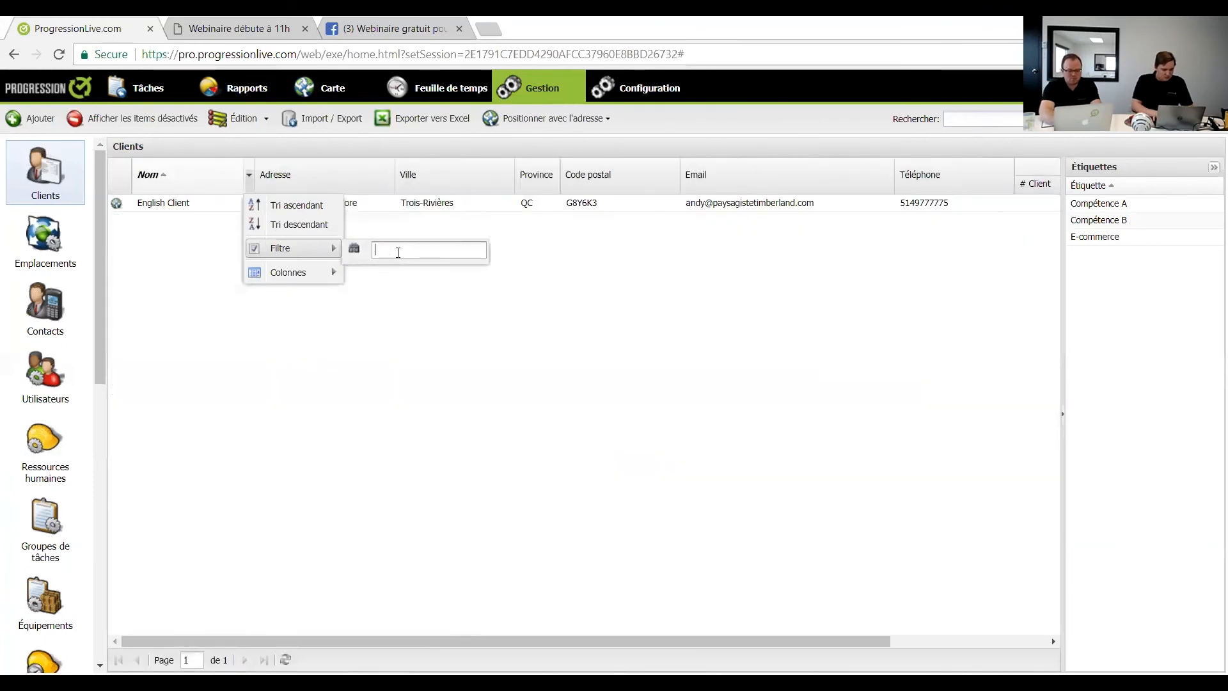
type("Engli")
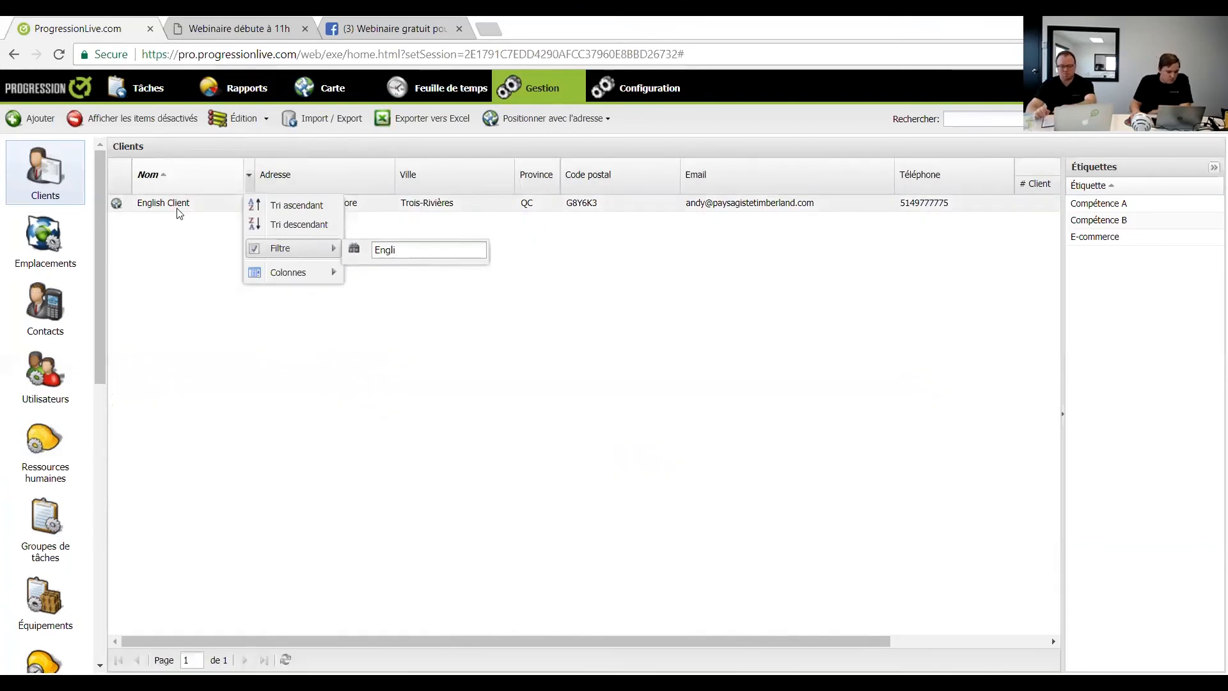
left_click(178, 208)
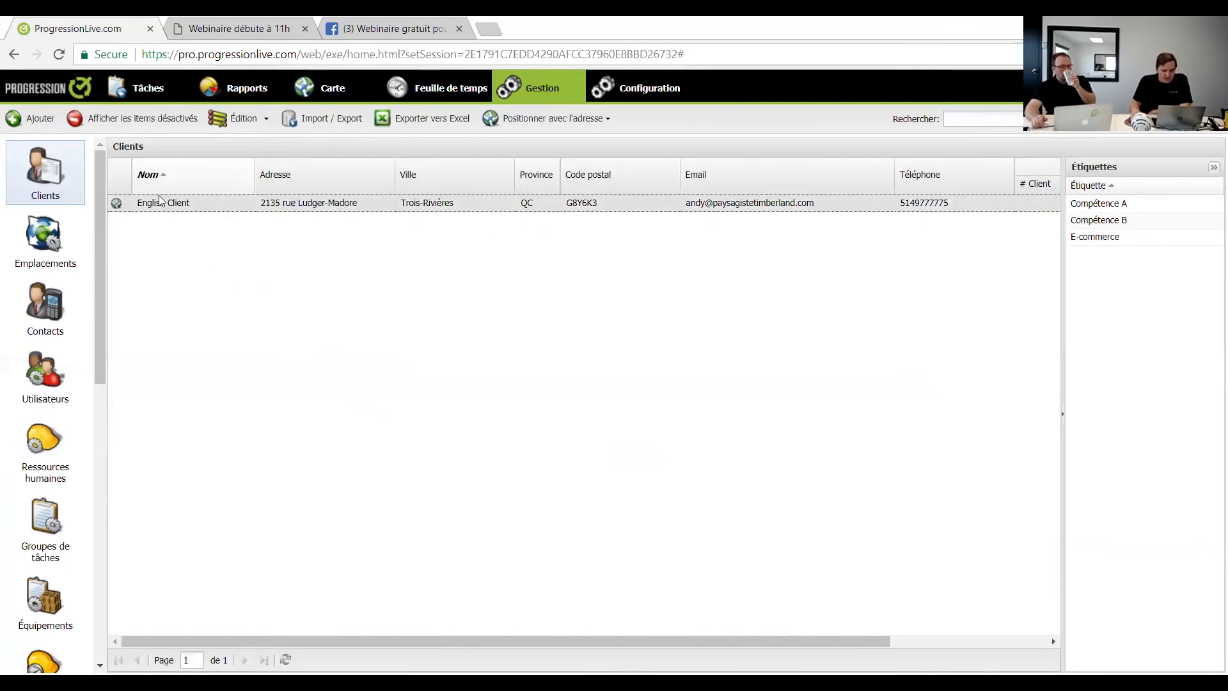
- View English Client's position on the map from the client list, and close the map
left_click(116, 205)
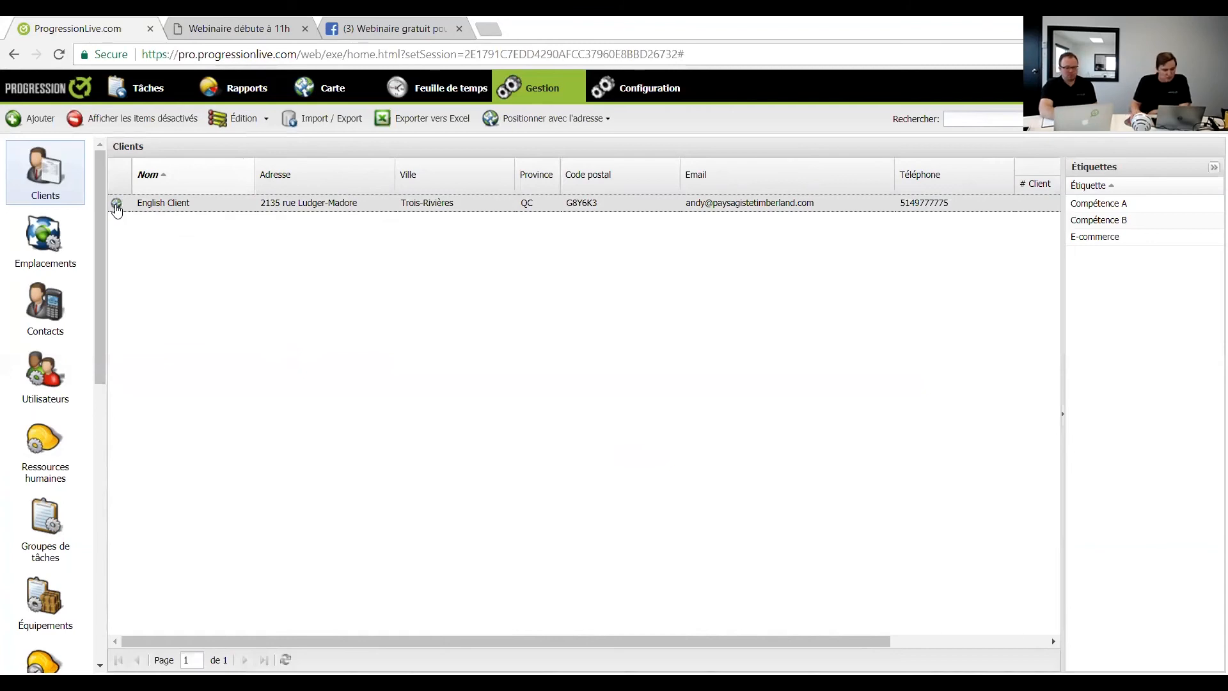
scroll(631, 382, "up", 5)
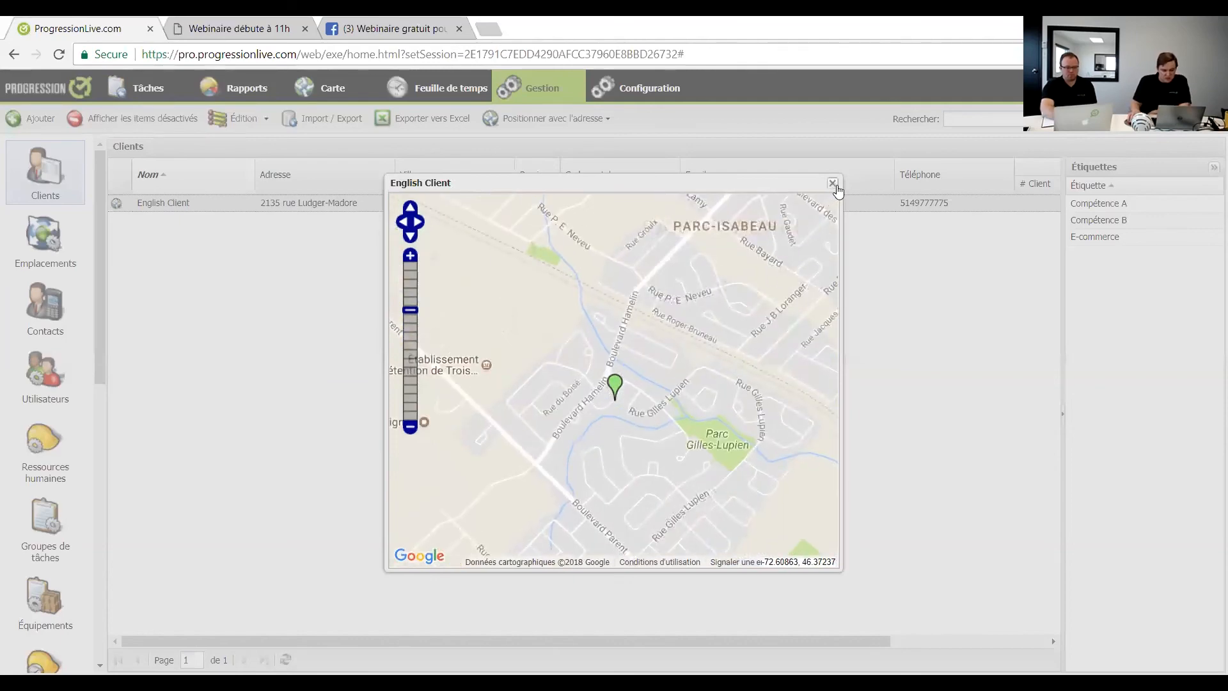
left_click(833, 183)
- Open the English Client record and examine its latitude, longitude and positioning options
double_click(308, 203)
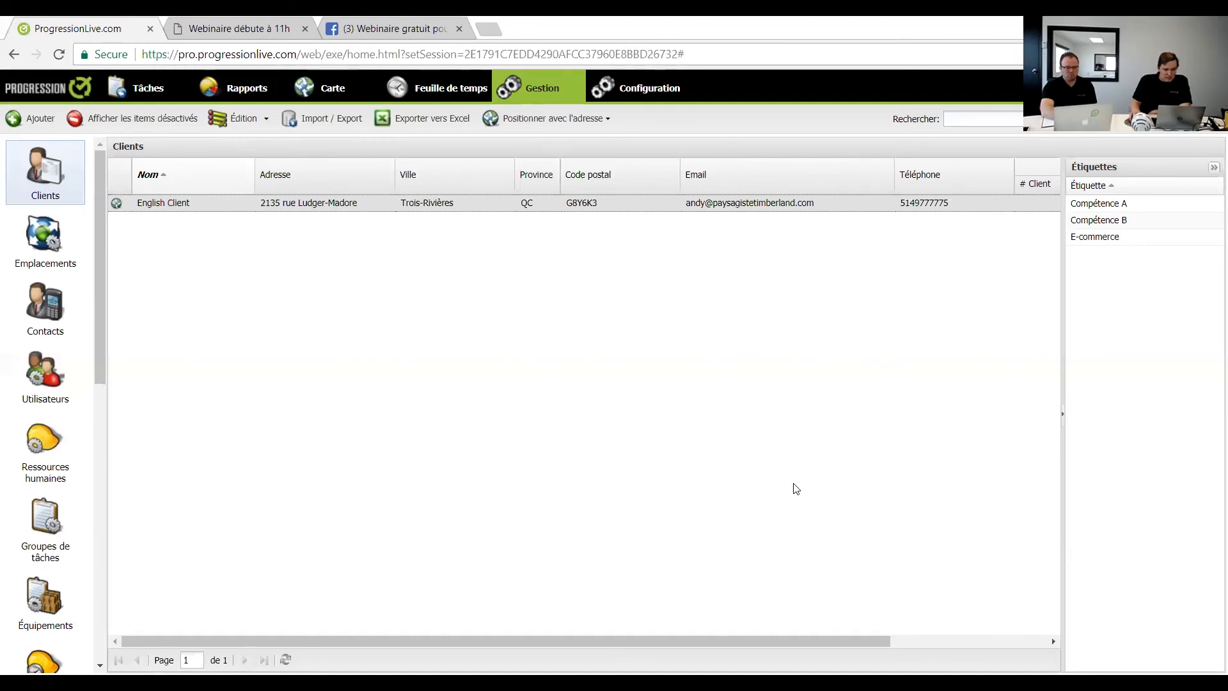
left_click_drag(696, 429, 800, 461)
left_click(801, 461)
left_click_drag(695, 429, 690, 453)
left_click(835, 482)
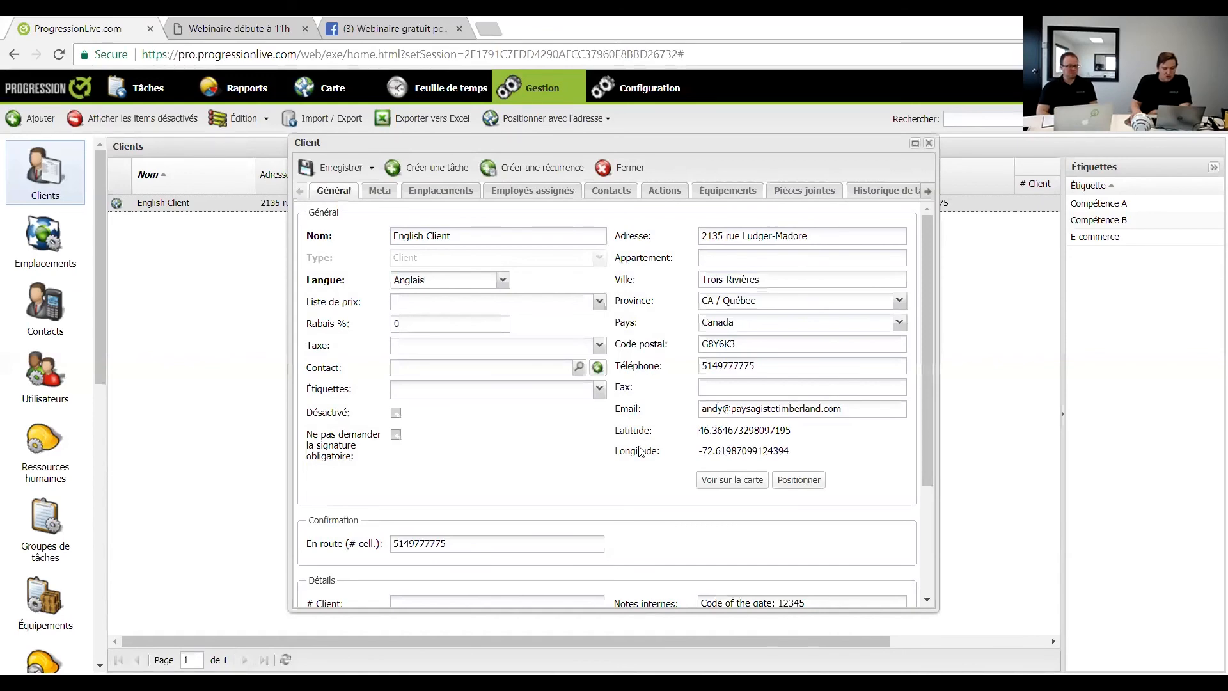
- Try positioning English Client with its address on the map, accept the coordinates, and close the client record without saving
left_click(798, 481)
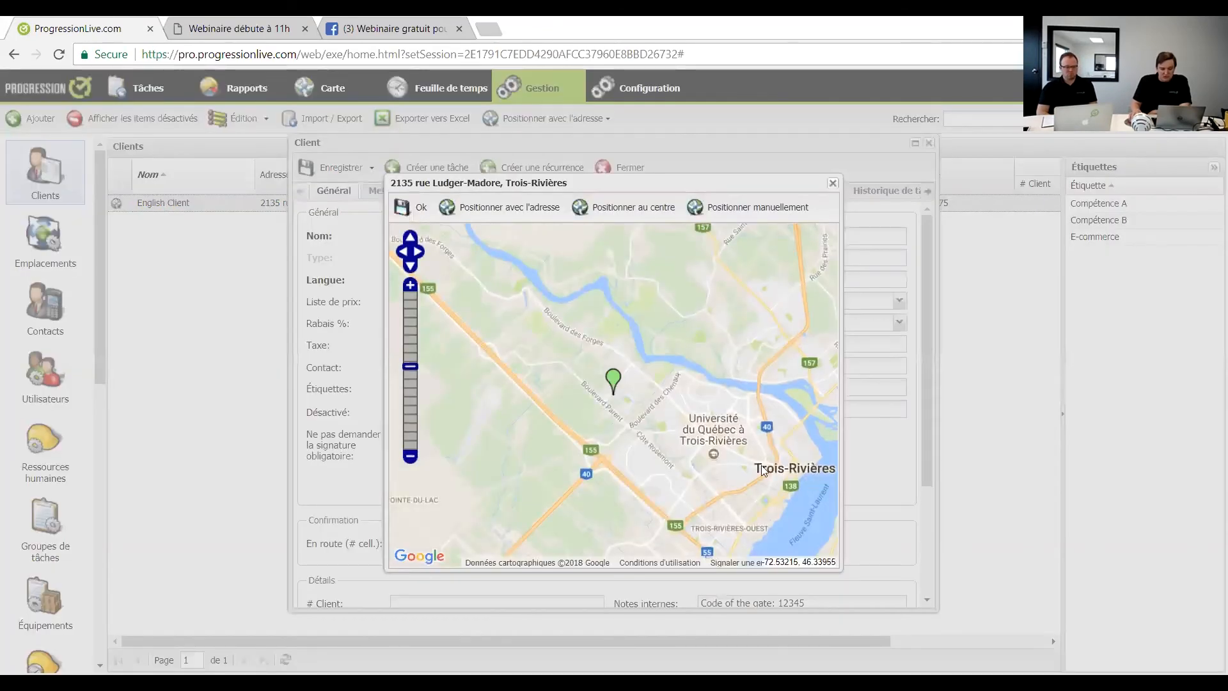
scroll(630, 392, "up", 2)
scroll(607, 409, "up", 1)
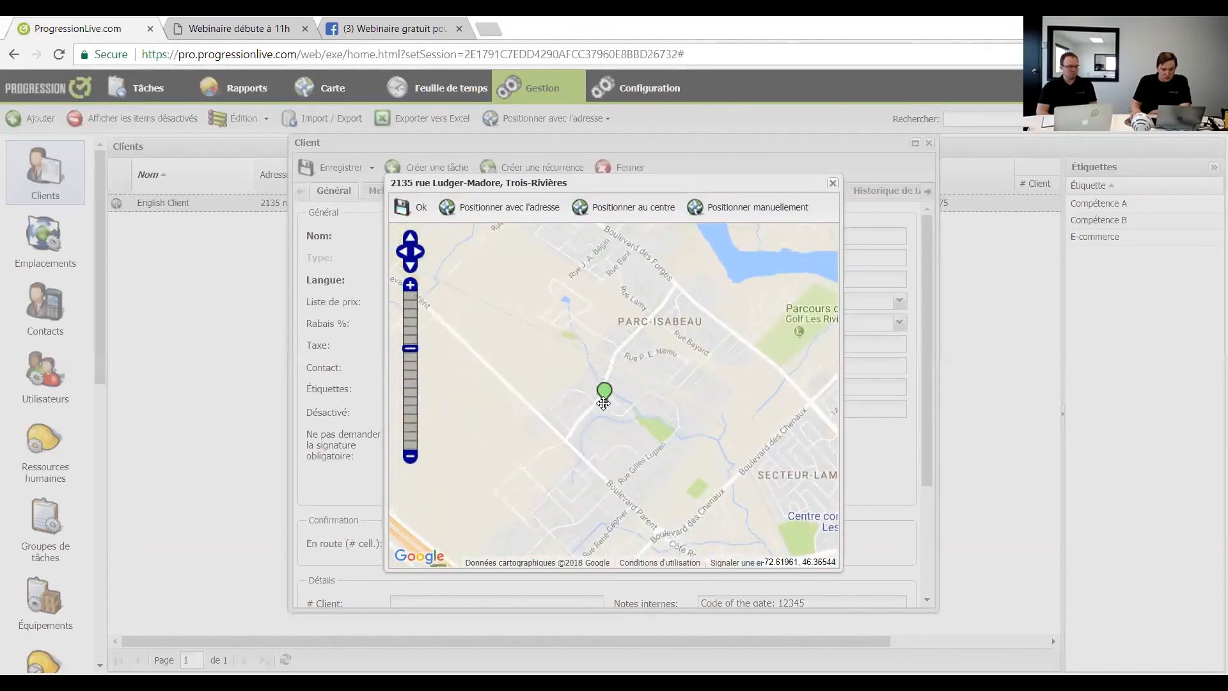
left_click_drag(609, 413, 605, 406)
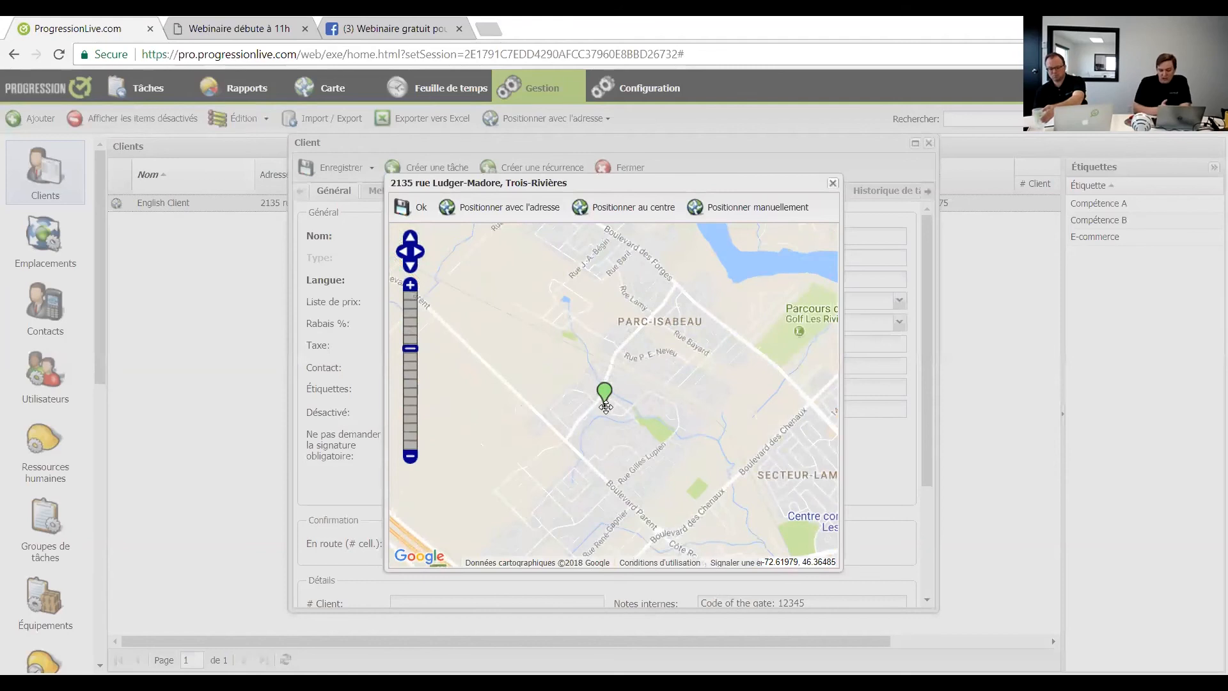
scroll(610, 419, "up", 1)
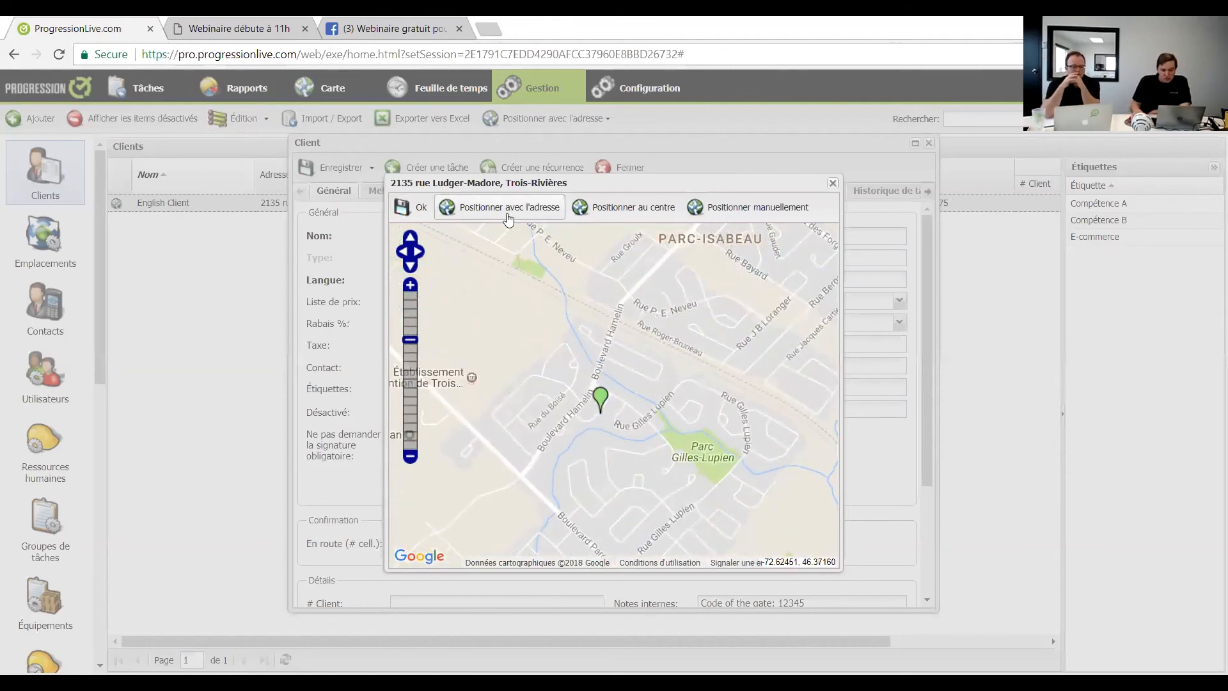
left_click(509, 211)
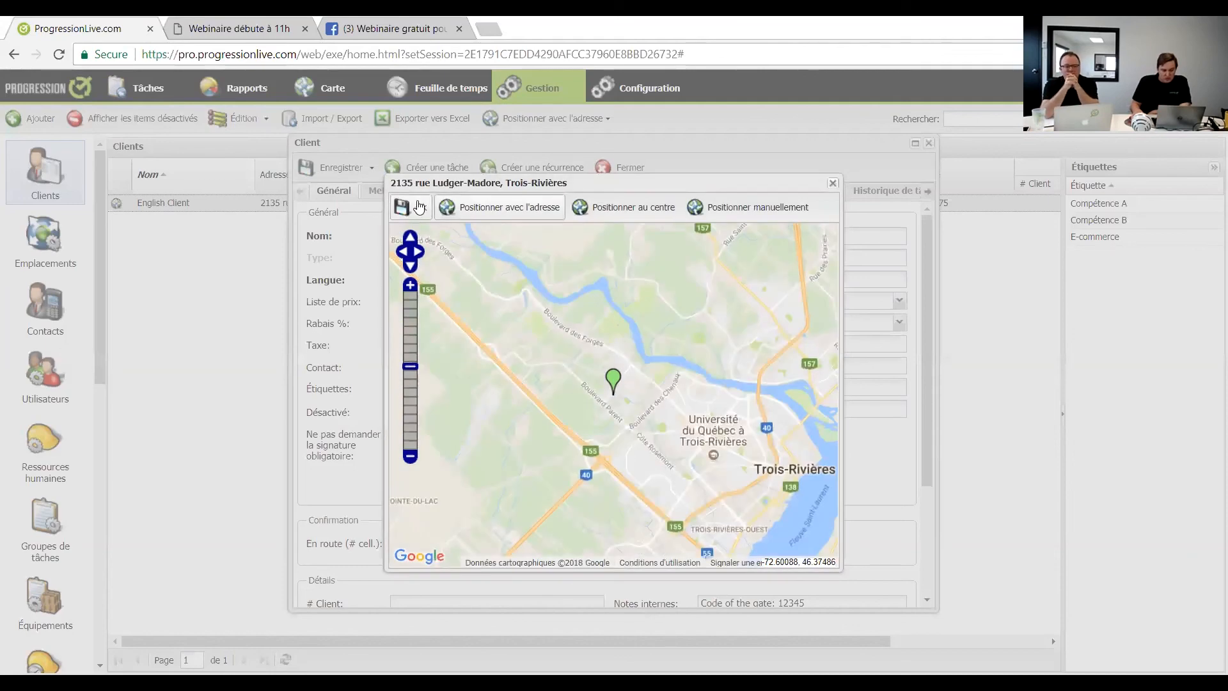
left_click(411, 208)
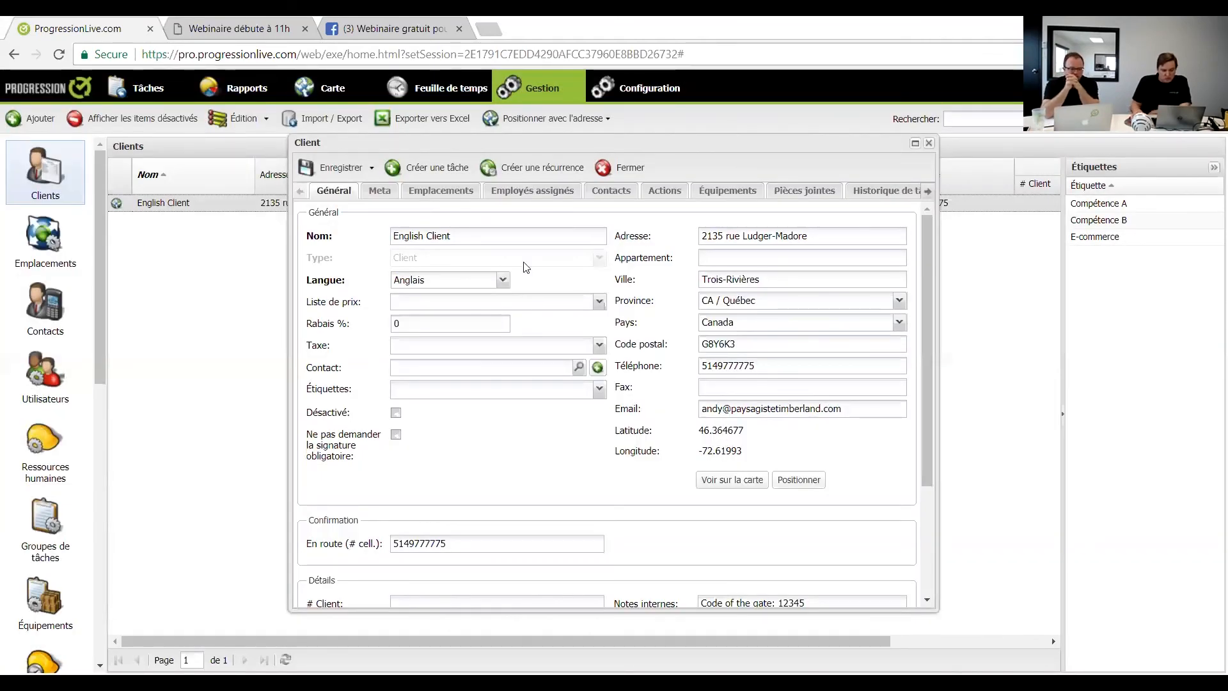
left_click(629, 168)
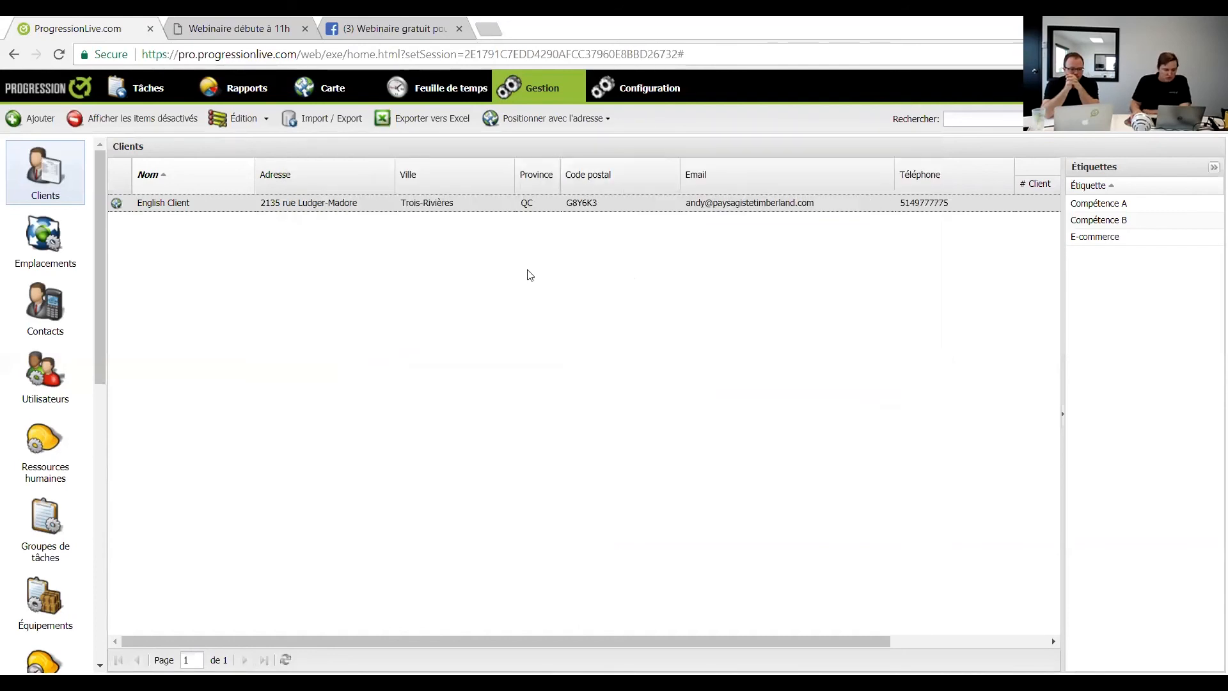
- Remove the name filter from the client list
left_click(249, 175)
left_click(259, 254)
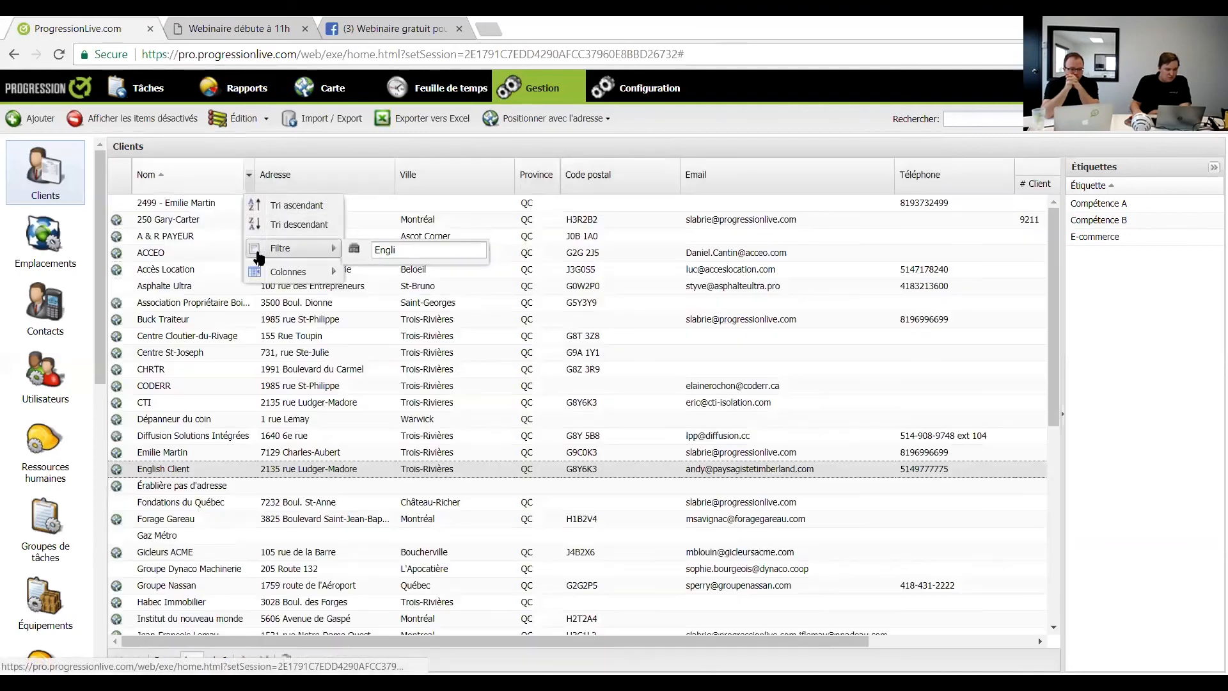
left_click(750, 117)
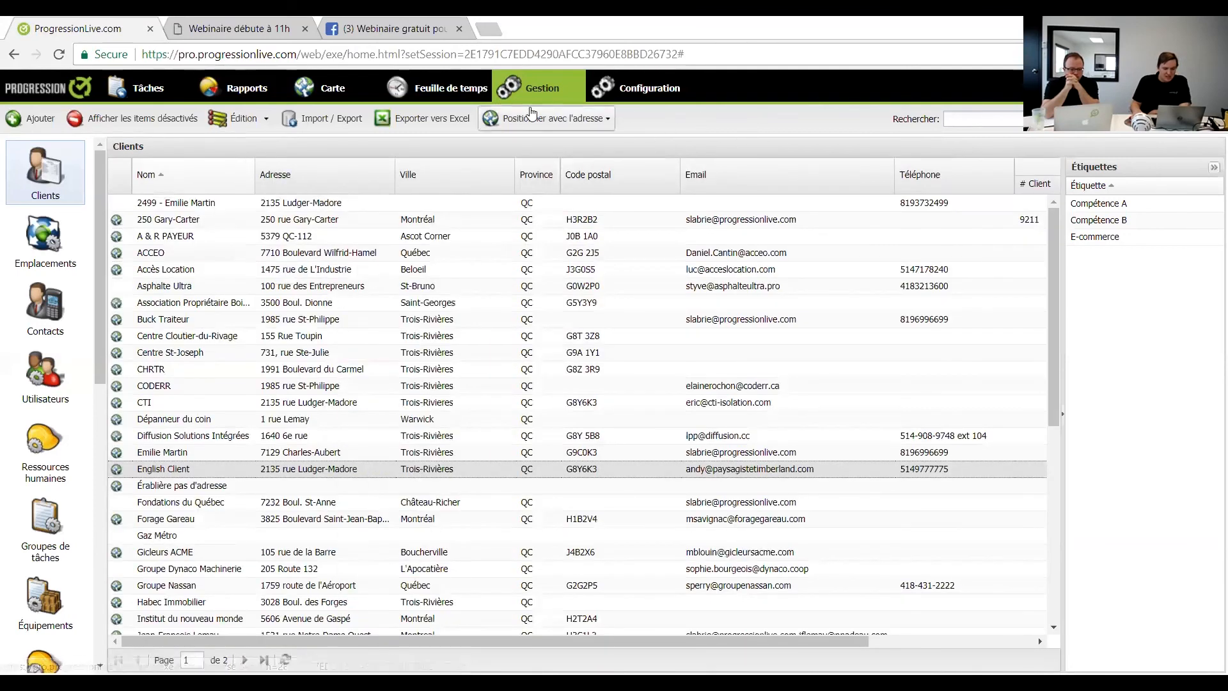
- Geoposition all clients from their addresses, saving only the positions without reformatting the addresses
left_click(607, 120)
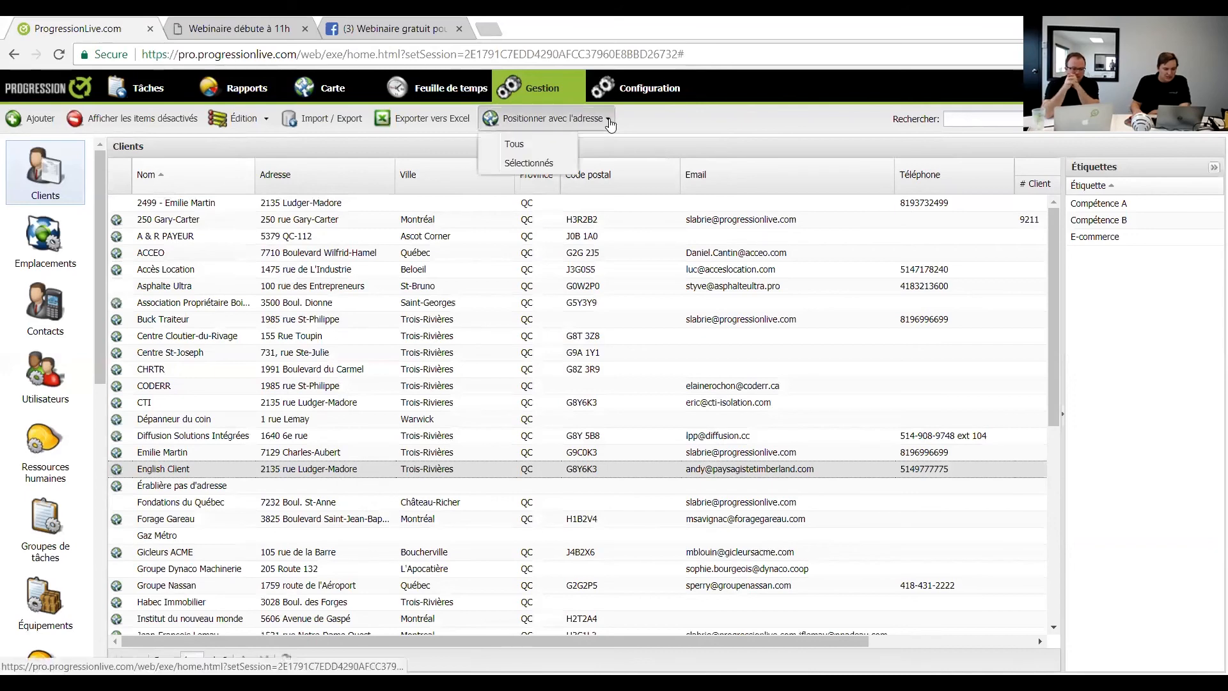
left_click(540, 147)
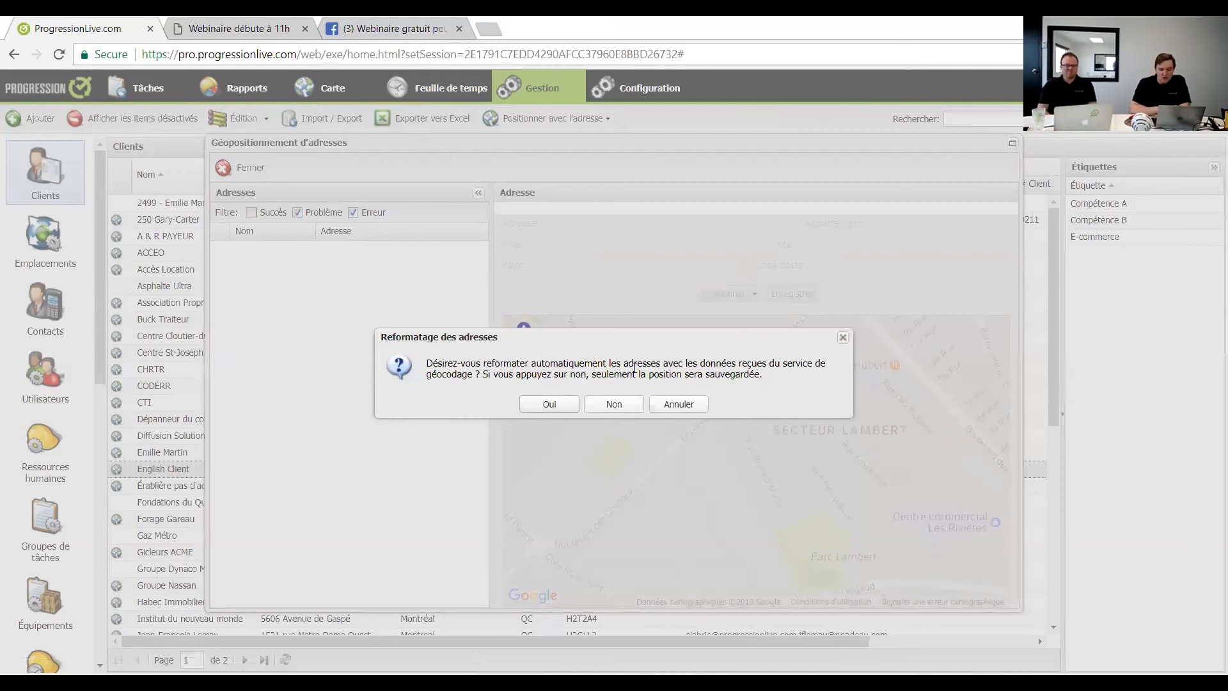
left_click(612, 405)
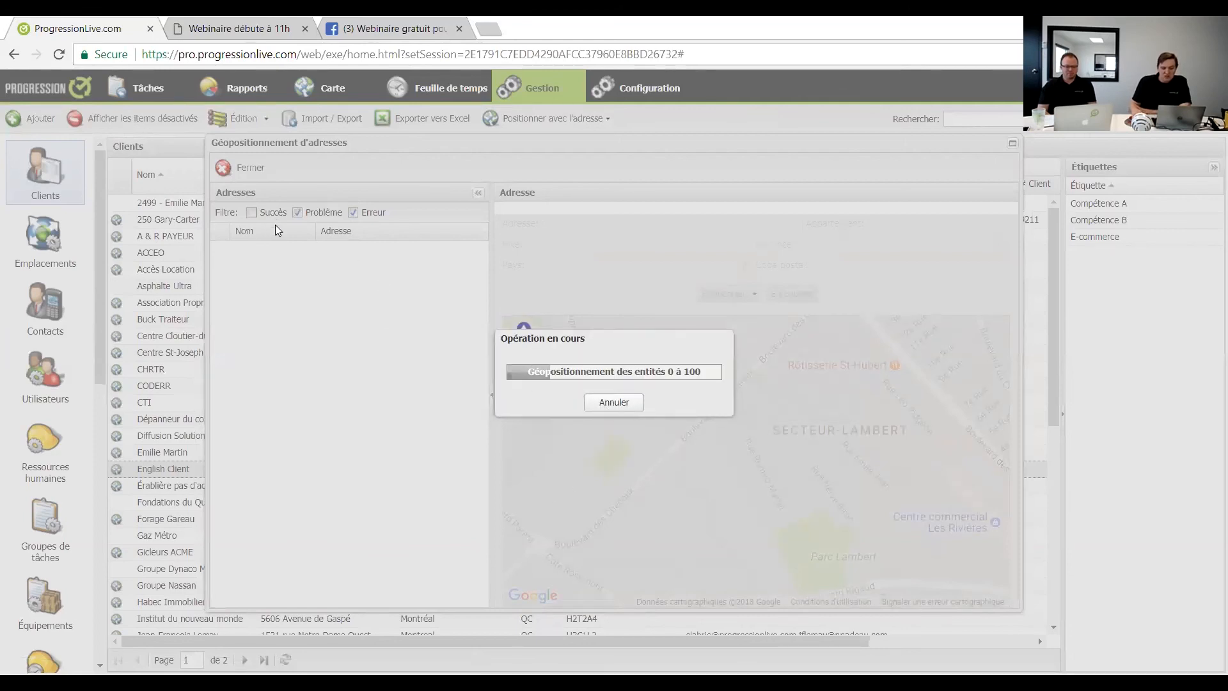
left_click(618, 404)
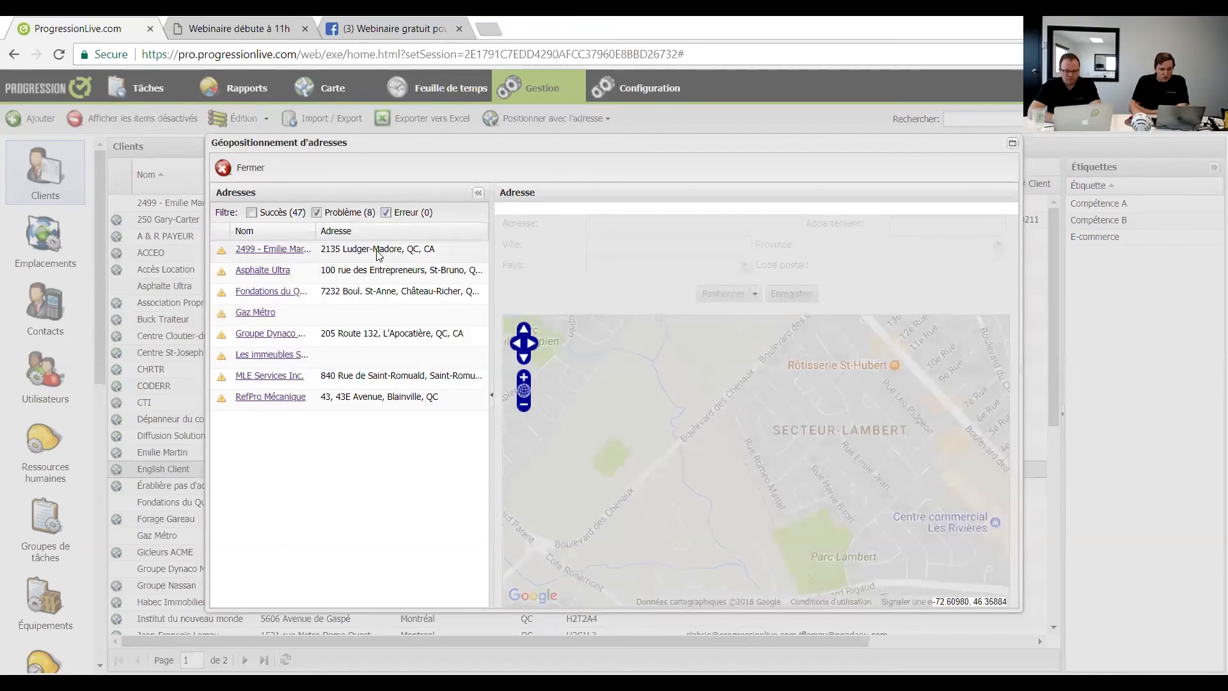
- Position the first problem client with the suggested Trois-Rivières address, save it, and close the geopositioning window
left_click(441, 249)
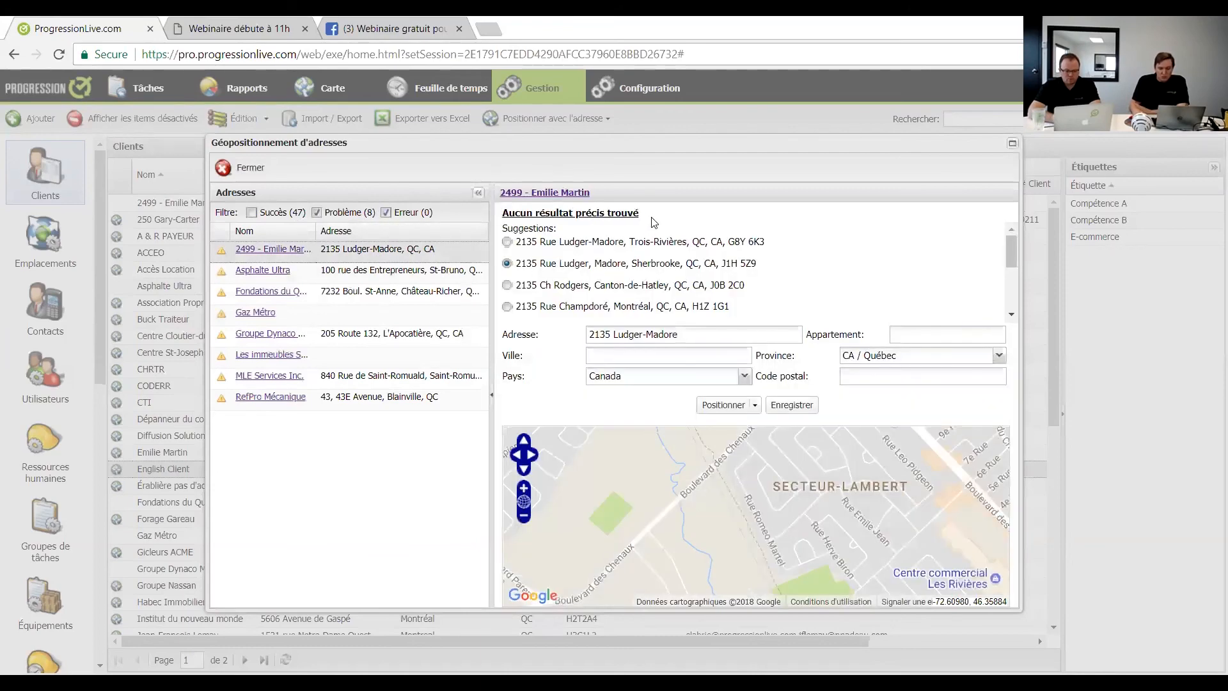
left_click(507, 243)
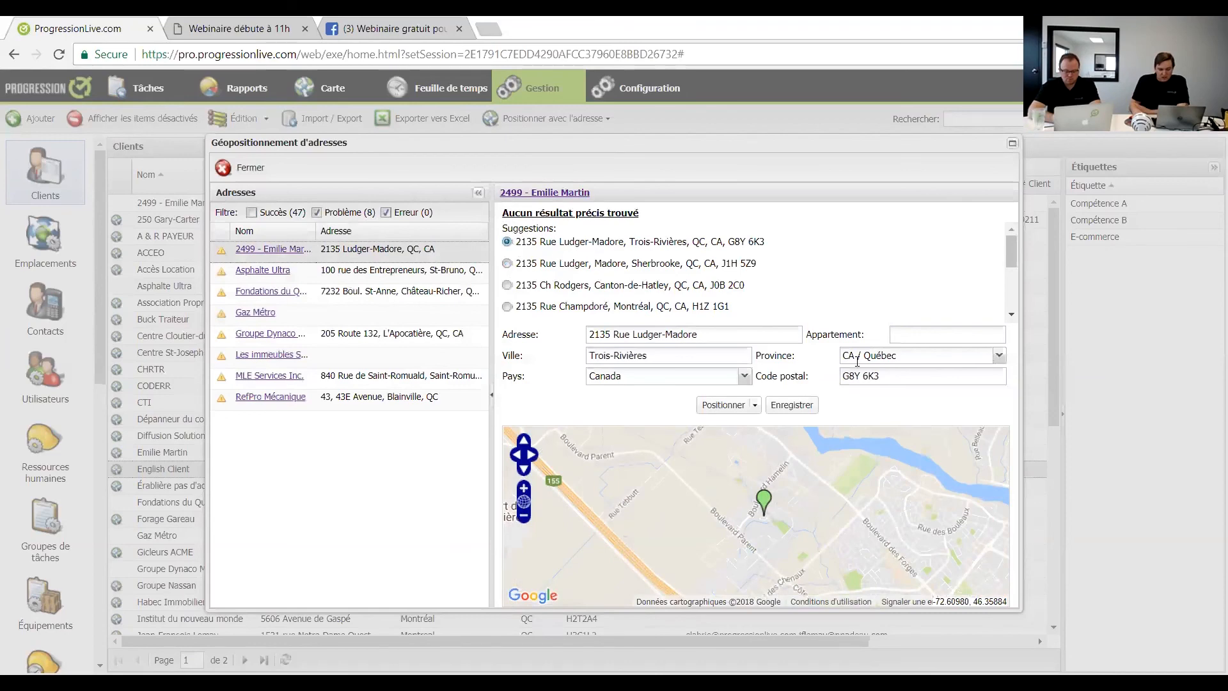
left_click(722, 407)
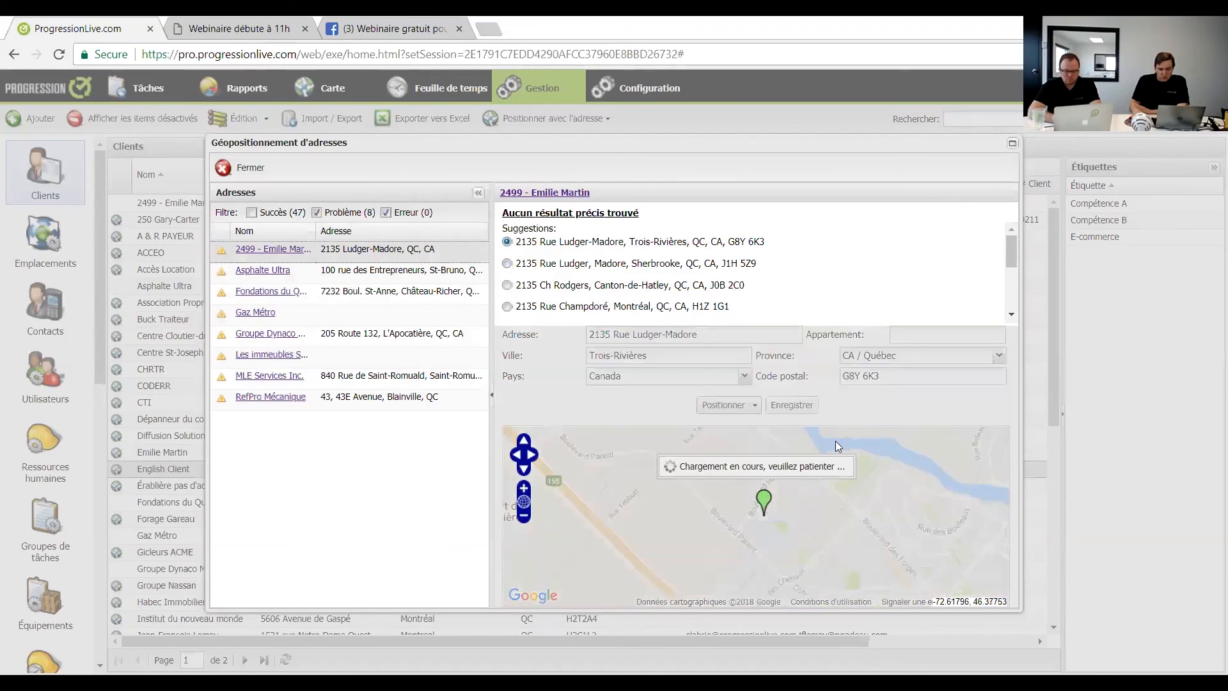
left_click(792, 339)
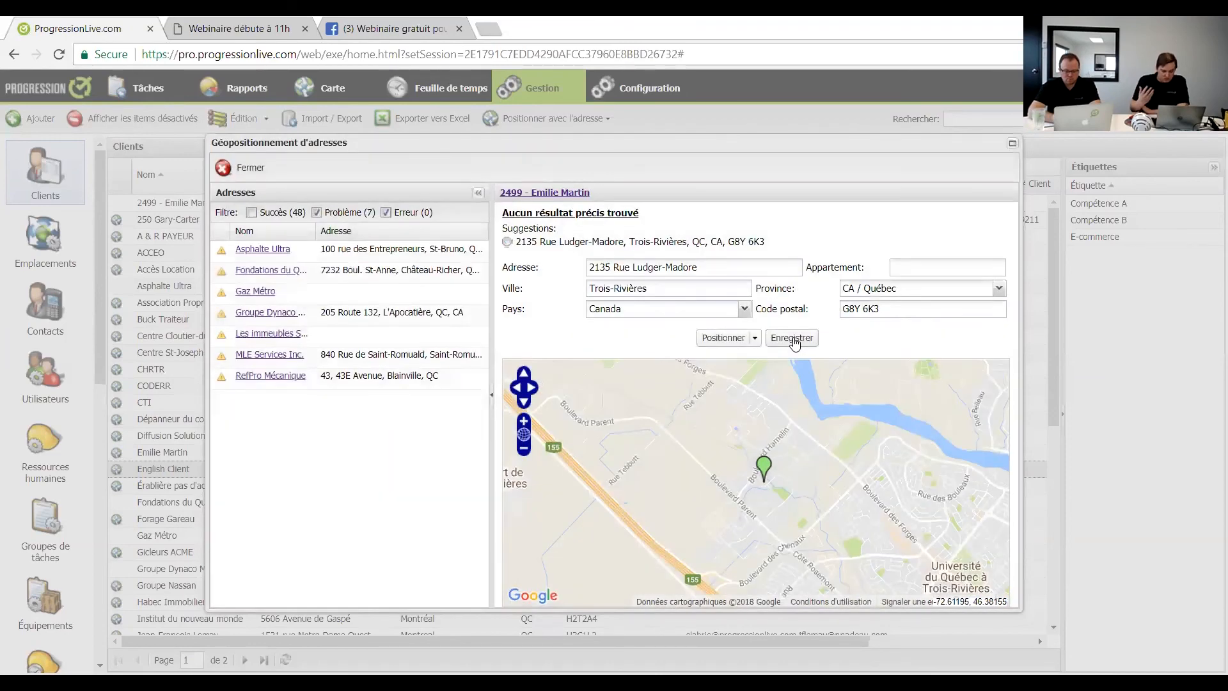
left_click(251, 168)
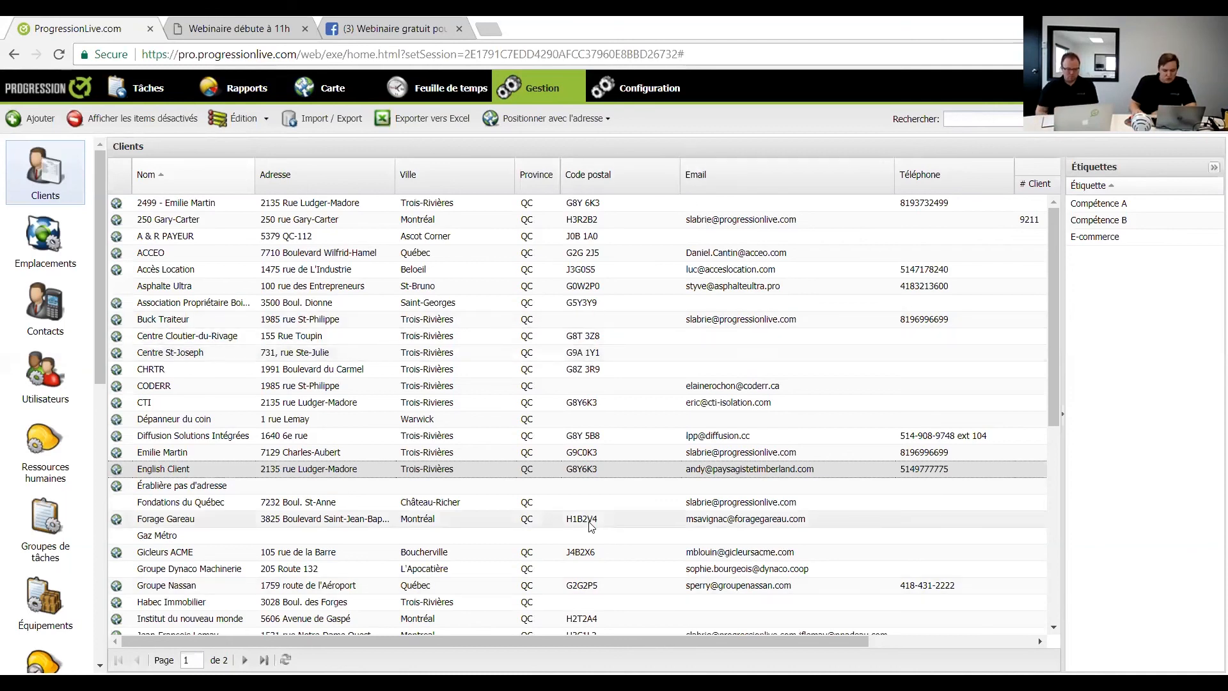
- Assign the Bureau A location to the BIN 123456 equipment and save the record
left_click(52, 247)
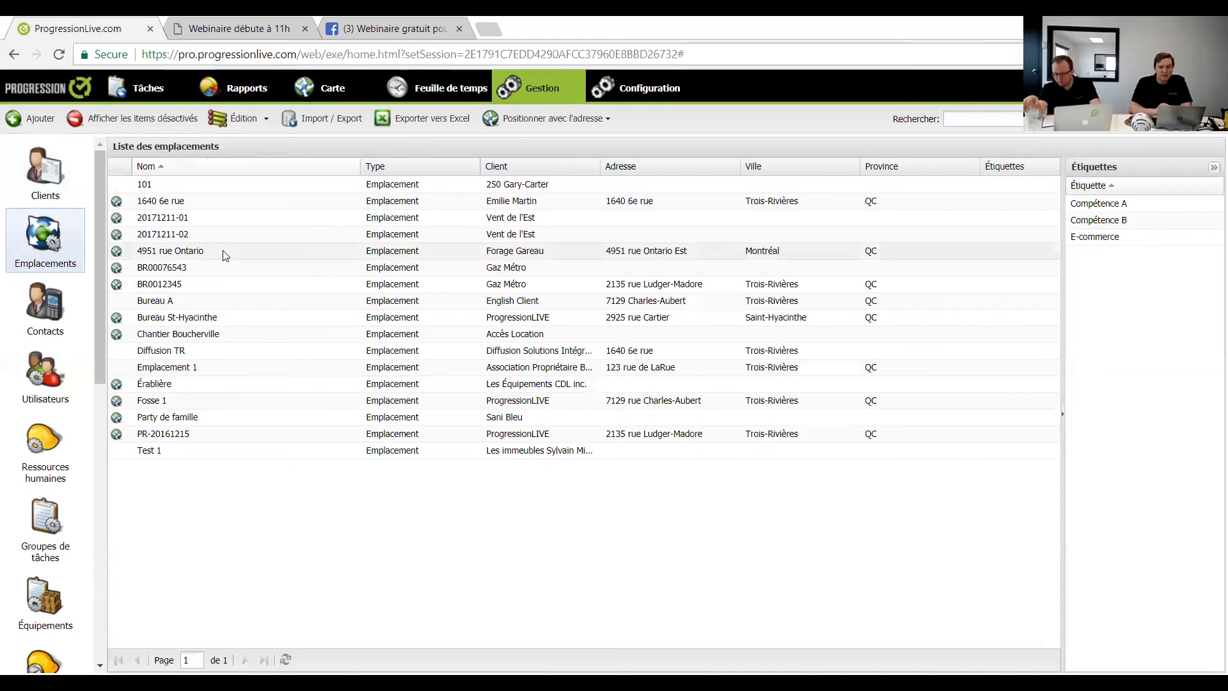
scroll(60, 435, "down", 1)
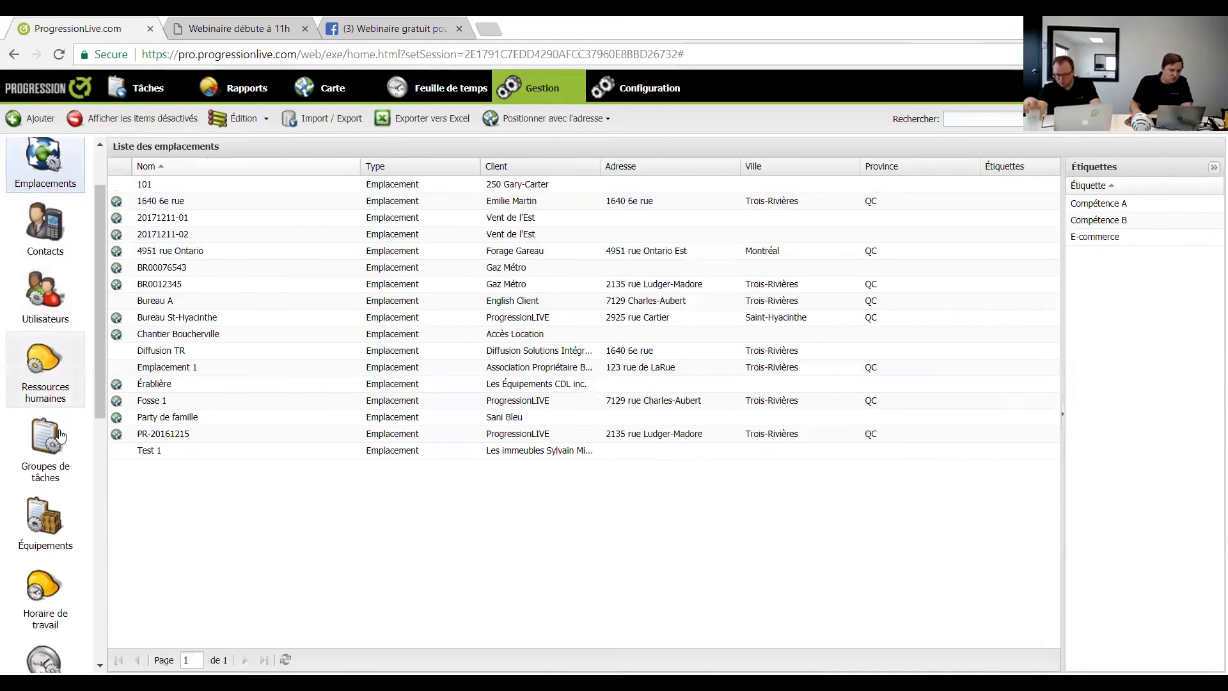
left_click(45, 518)
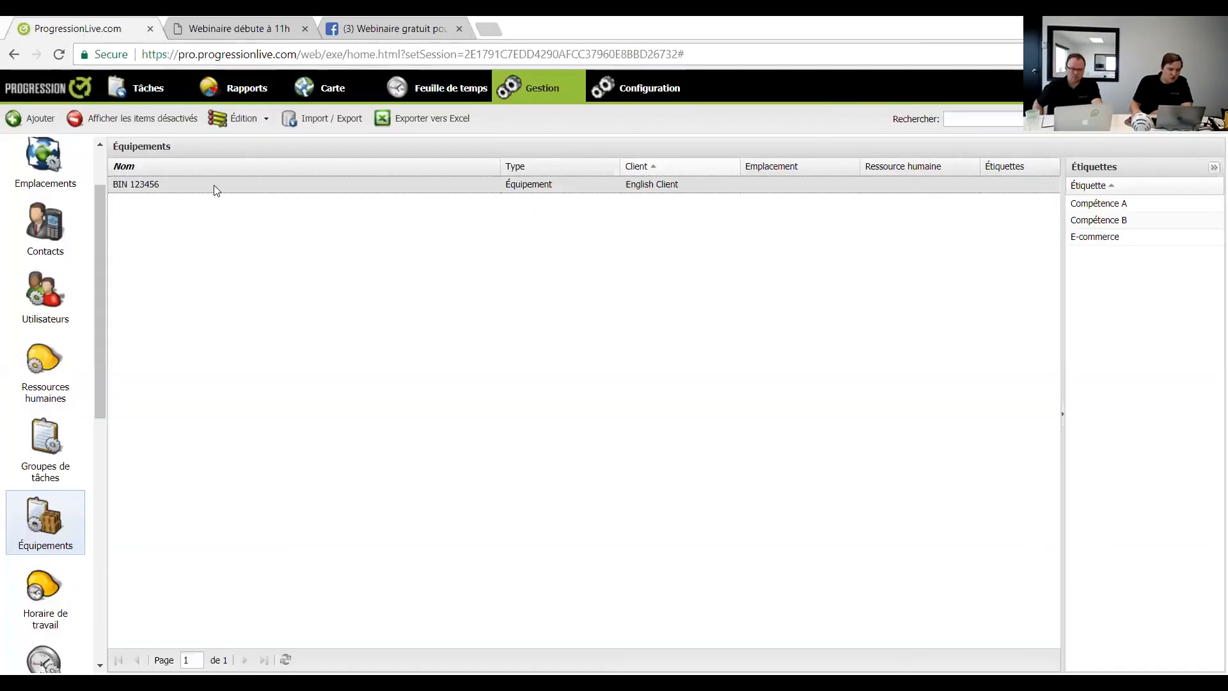
double_click(214, 184)
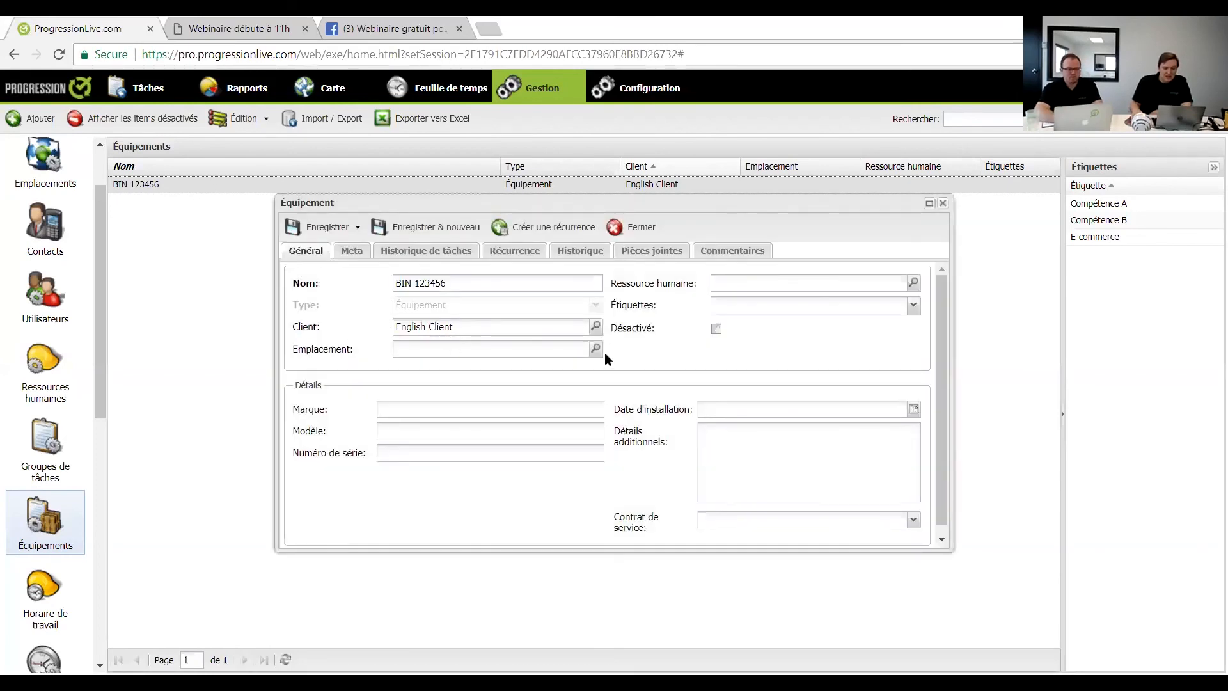
left_click(595, 349)
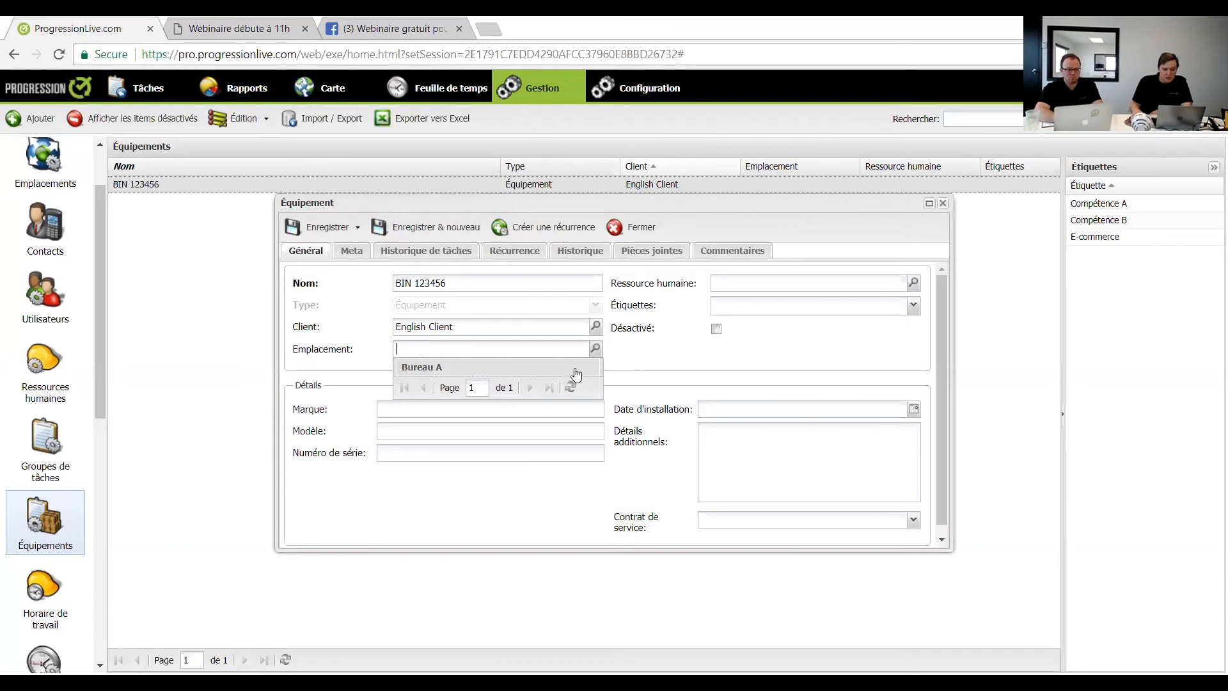
left_click(579, 368)
left_click(328, 227)
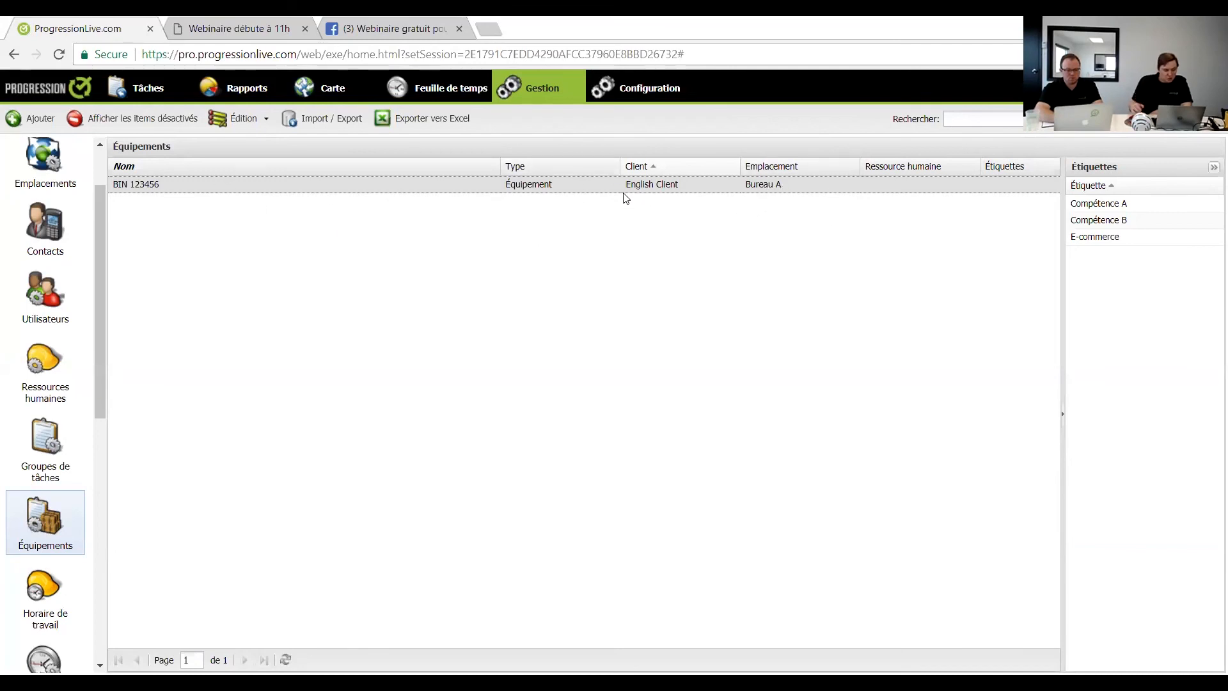
- Try to position the Bureau A location from its own record, and close the record without saving
left_click(63, 174)
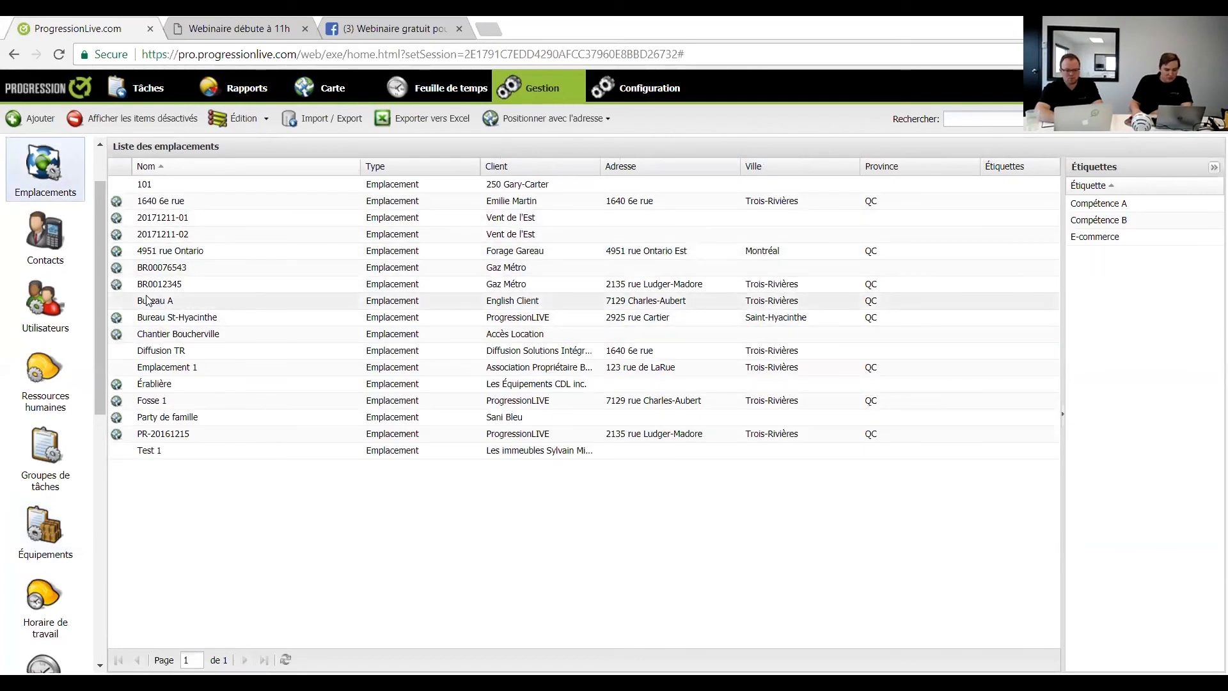
left_click(169, 303)
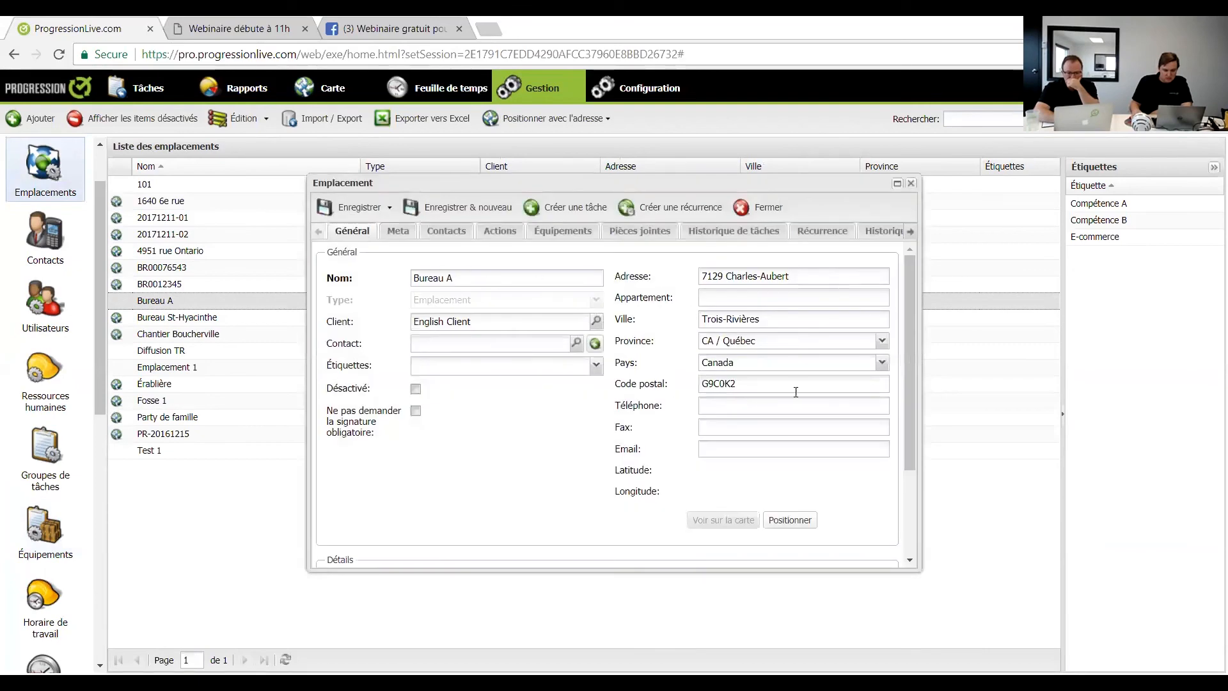
left_click(782, 522)
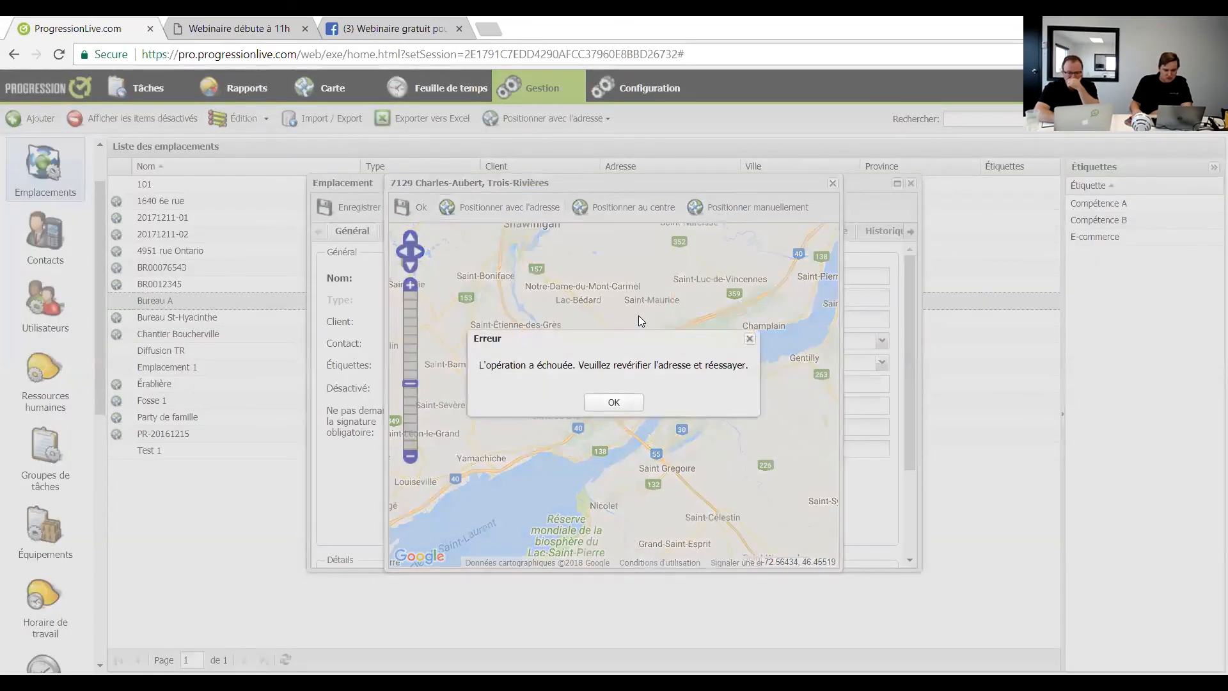
left_click(618, 402)
left_click(422, 207)
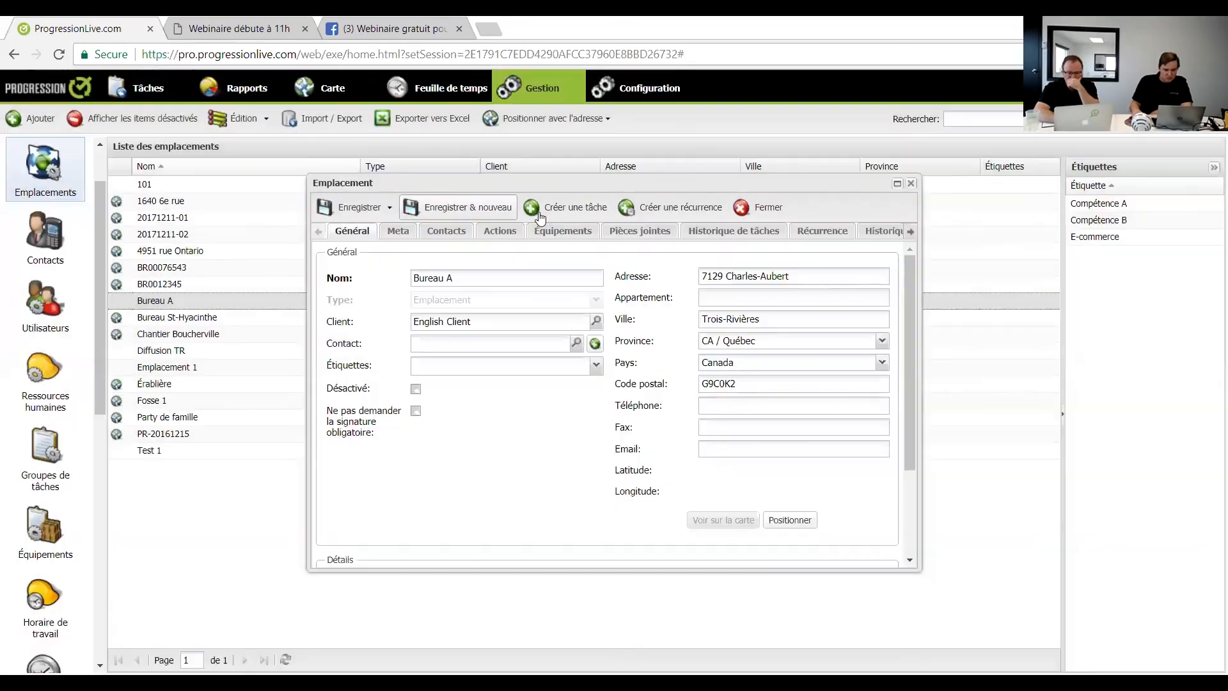
left_click(760, 207)
- Geoposition only the Bureau A location without address reformatting, and try to position and save it with the preselected suggestion
left_click(547, 119)
left_click(544, 162)
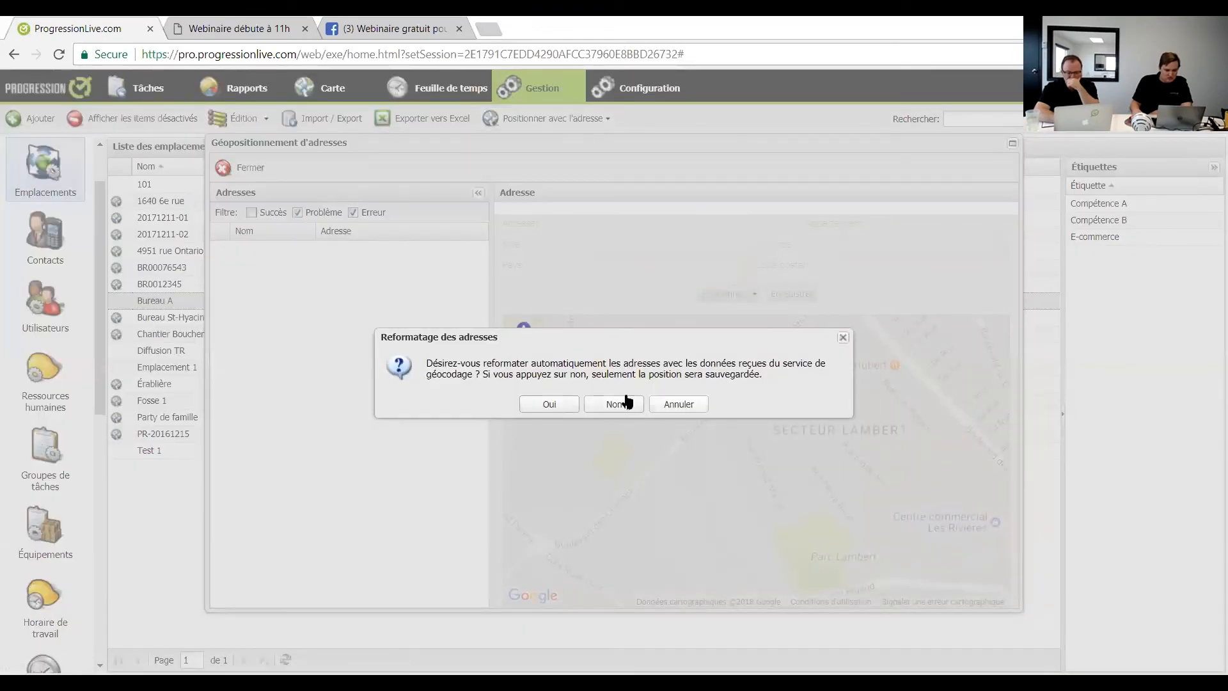
left_click(626, 399)
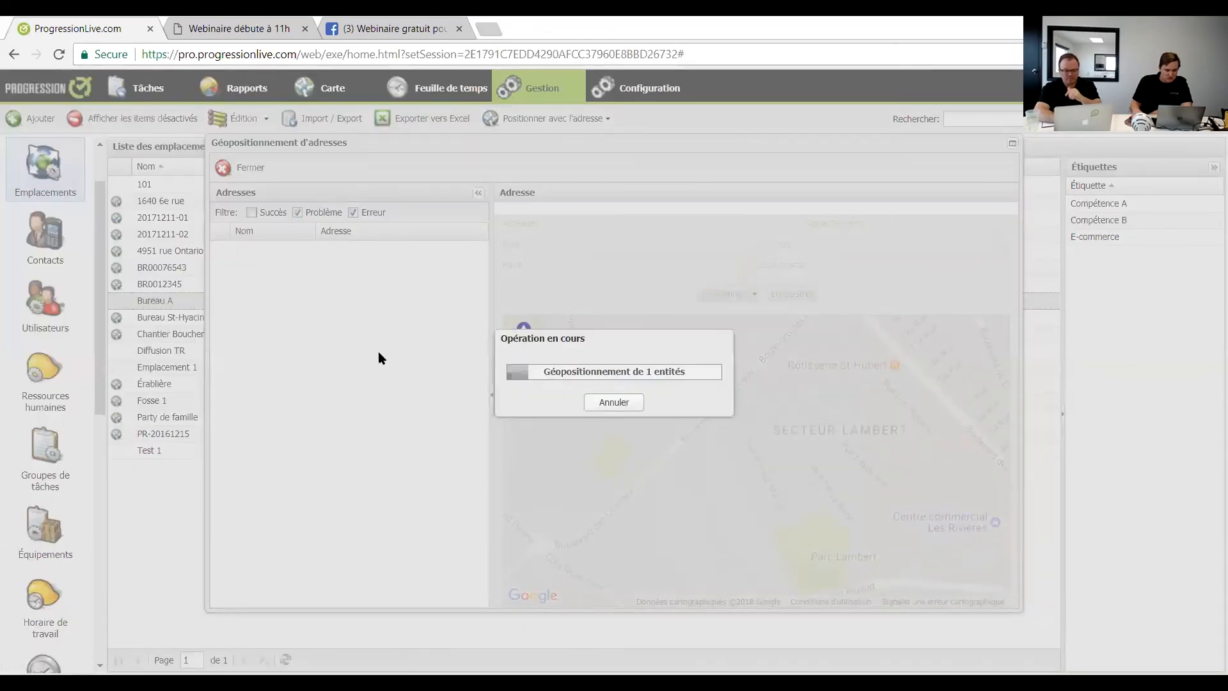
left_click(598, 401)
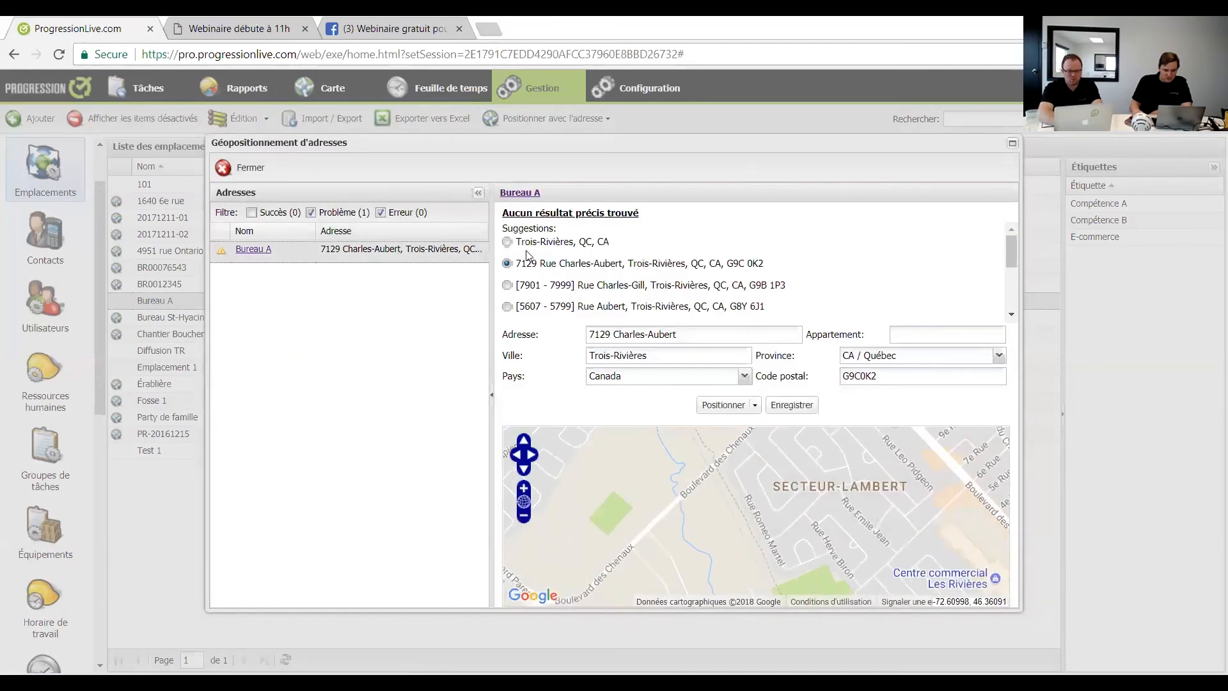
left_click(727, 405)
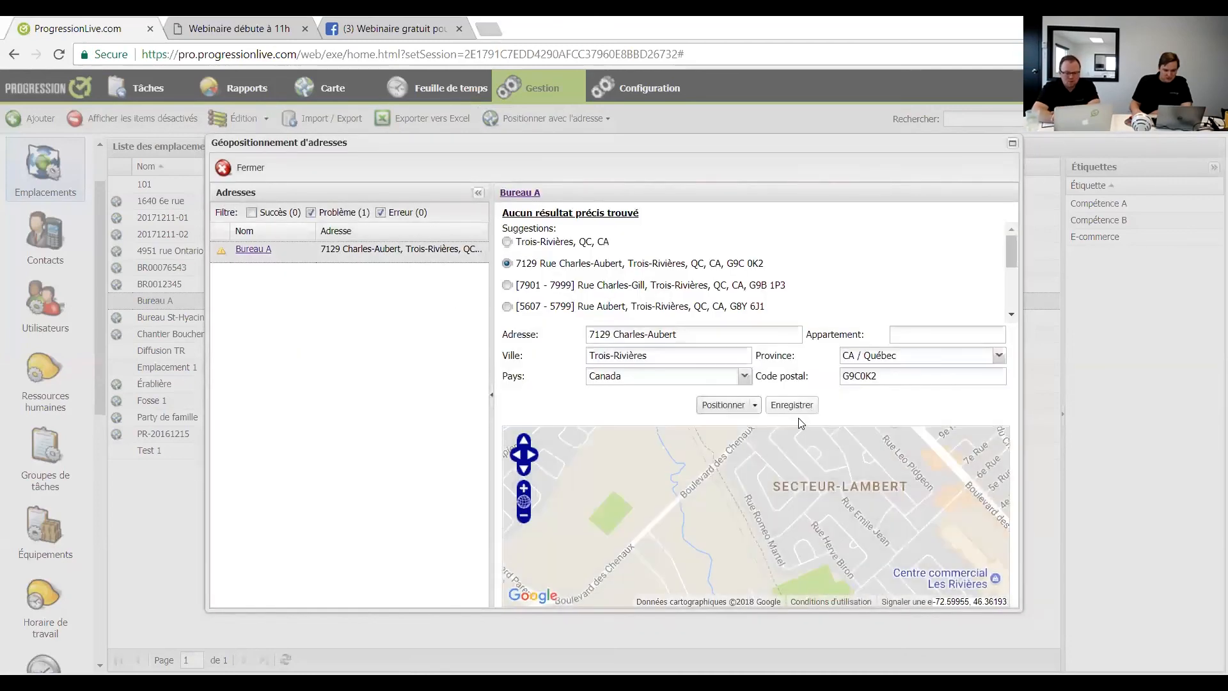
left_click(792, 409)
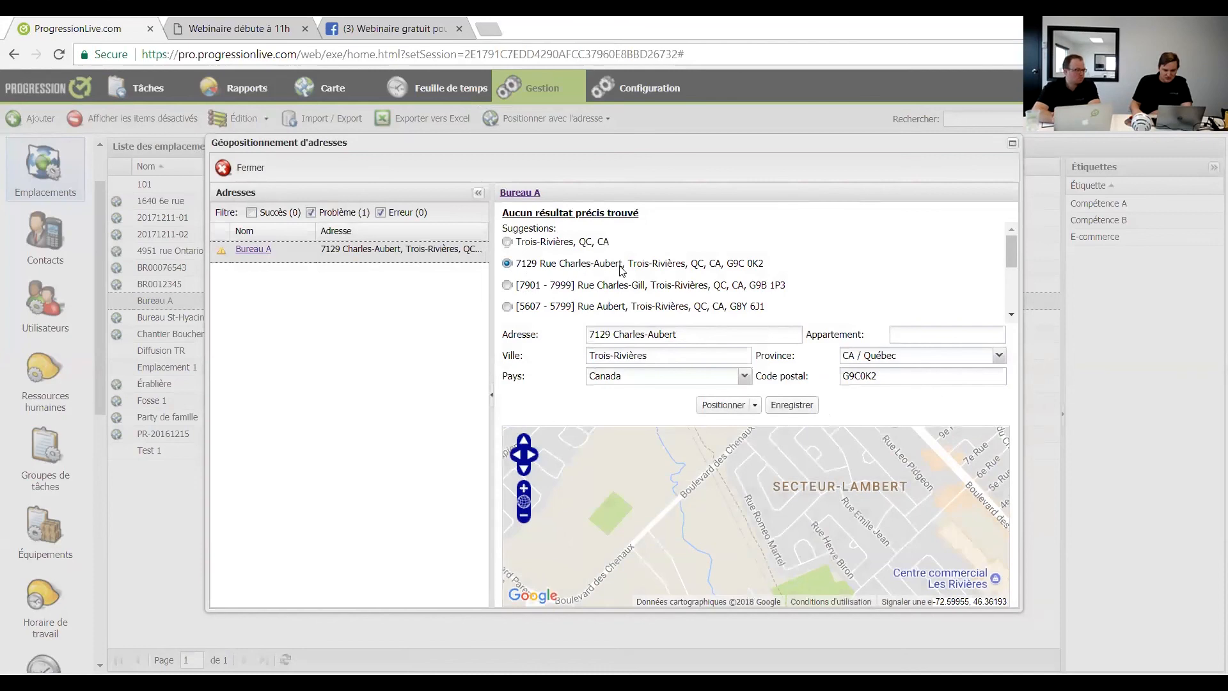
- Position Bureau A with the suggested Rue Charles-Gill address in Trois-Rivières, save it, and close the geopositioning window
left_click(507, 284)
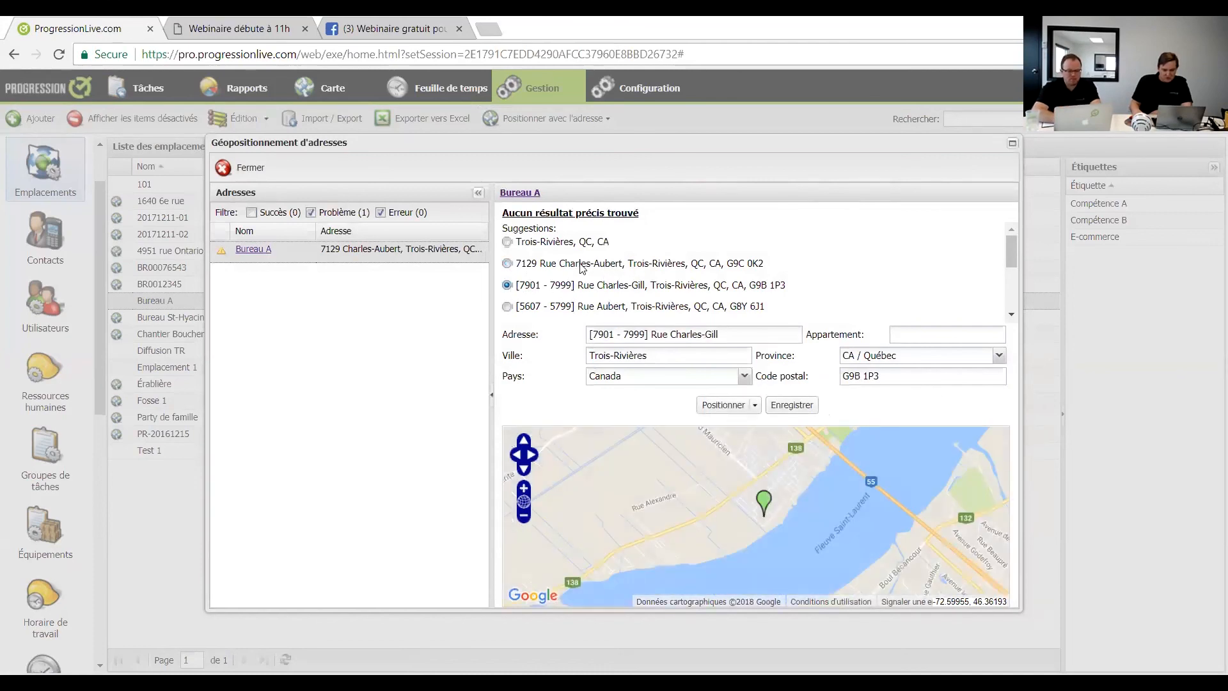
left_click(729, 405)
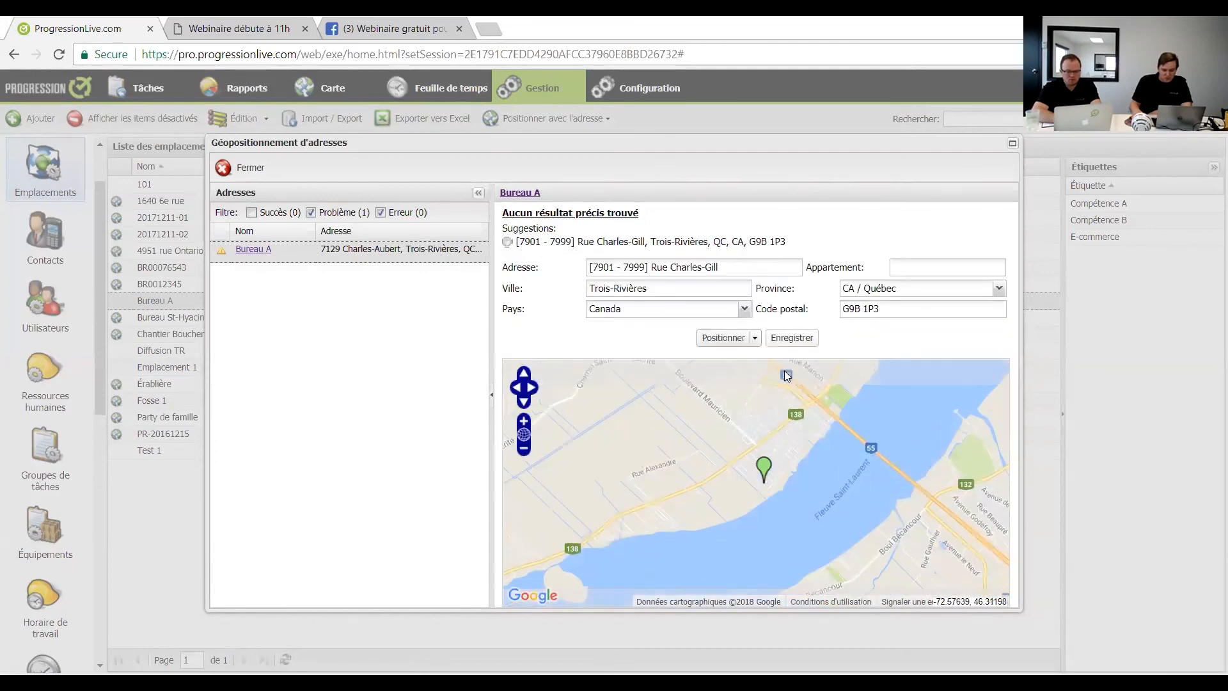
left_click(791, 338)
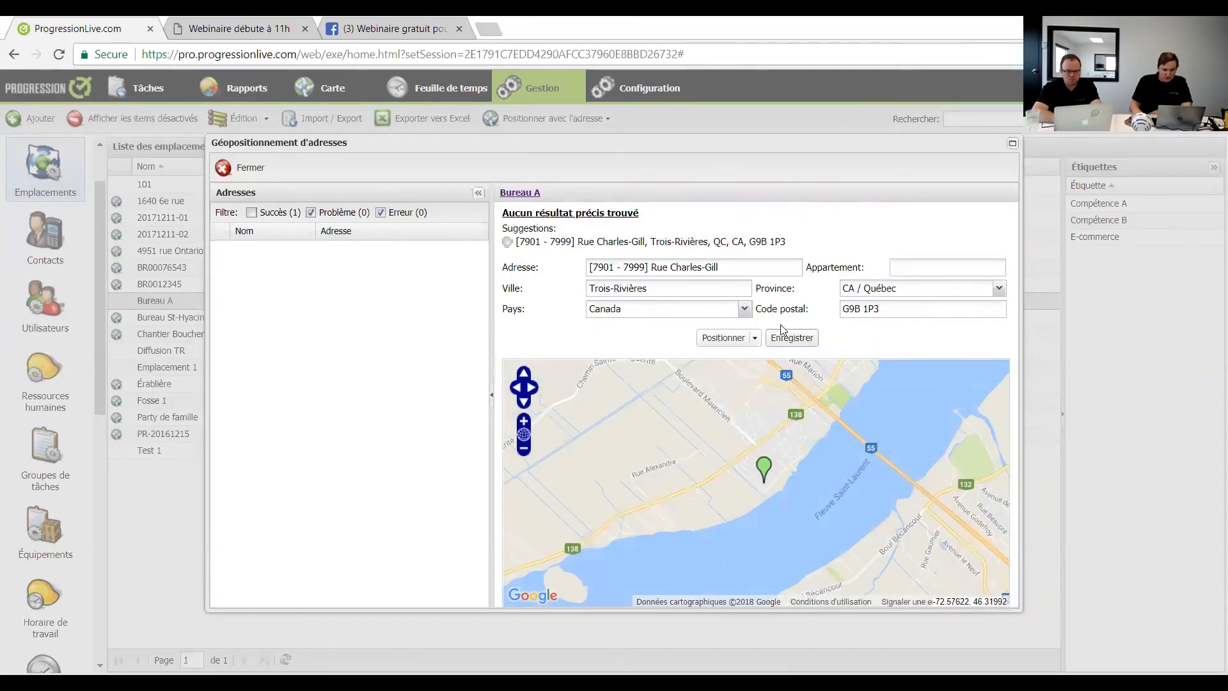
left_click(250, 170)
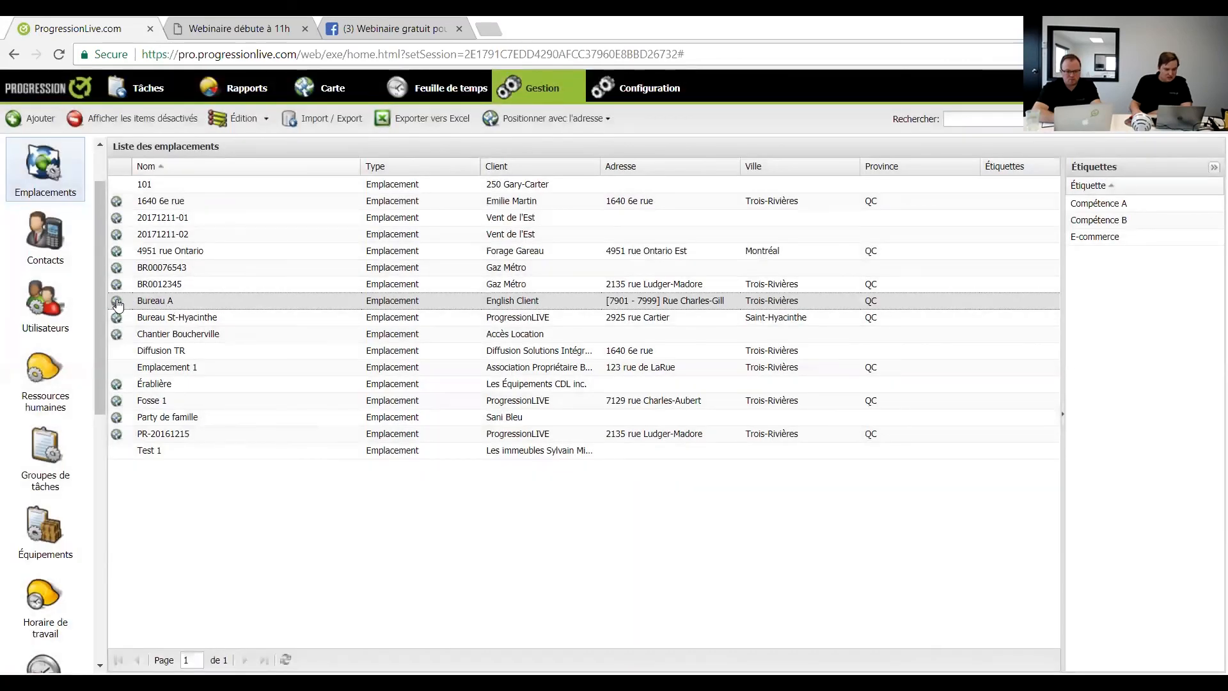
- Locate the BIN 123456 equipment on the map from the equipment list
left_click(355, 96)
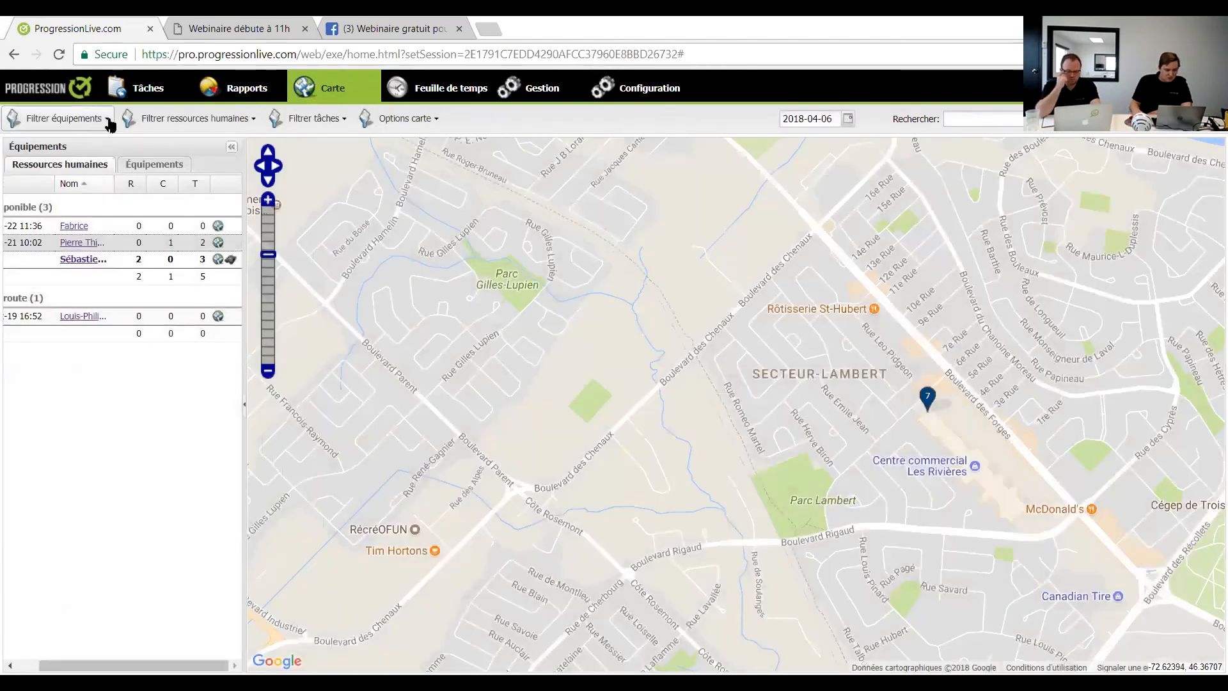
left_click(110, 121)
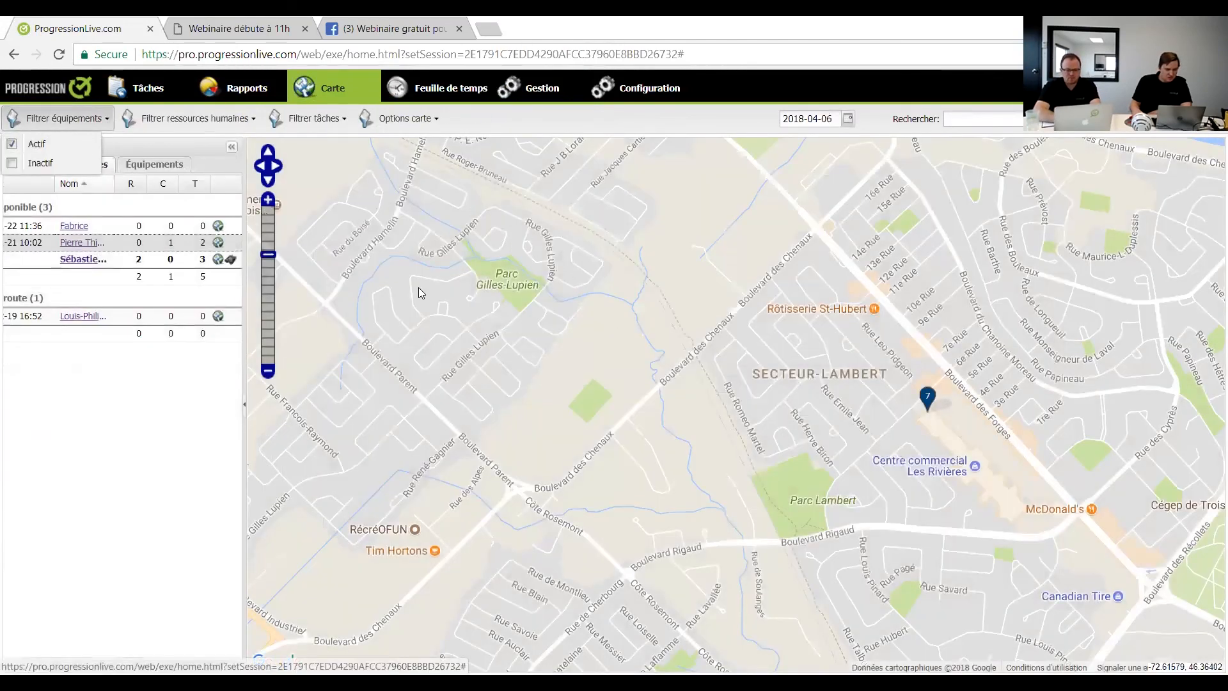
left_click(153, 165)
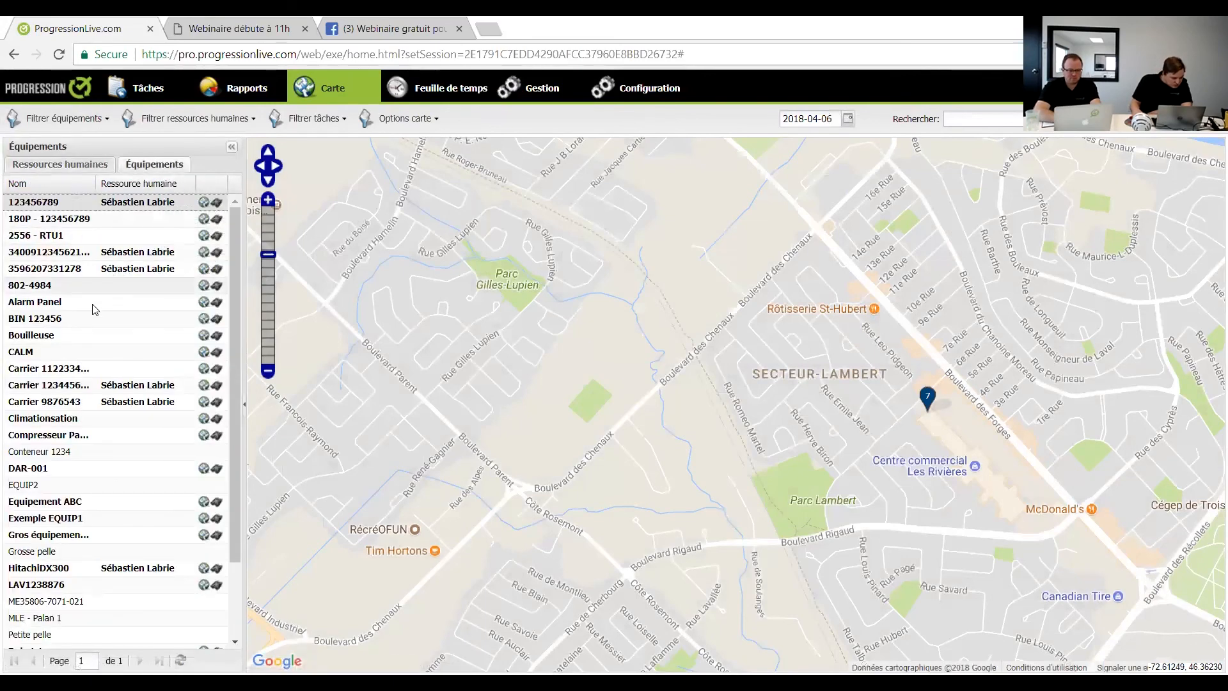
left_click(82, 319)
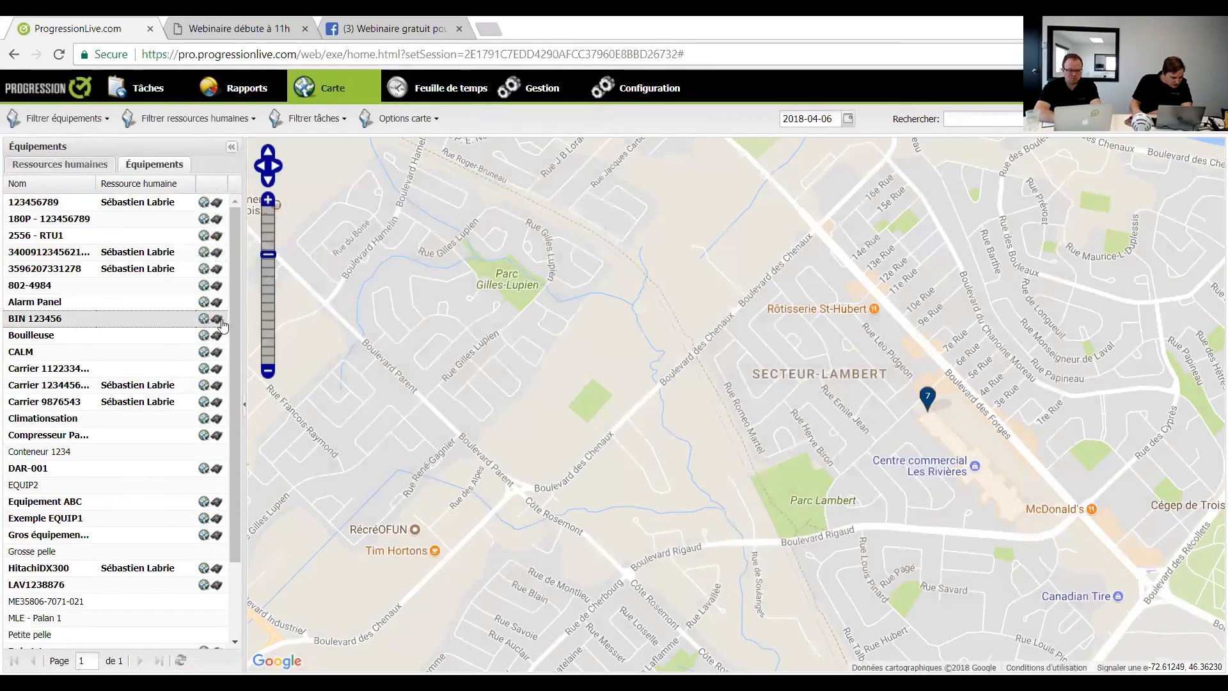
left_click(217, 319)
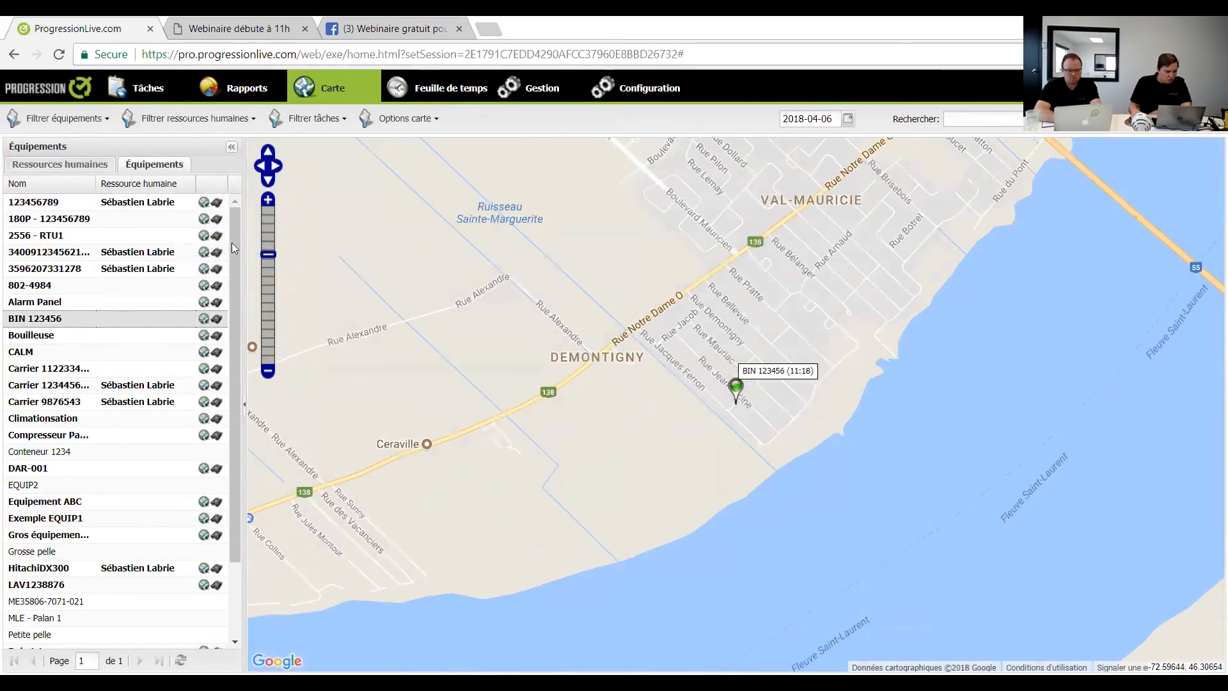
left_click_drag(234, 289, 227, 263)
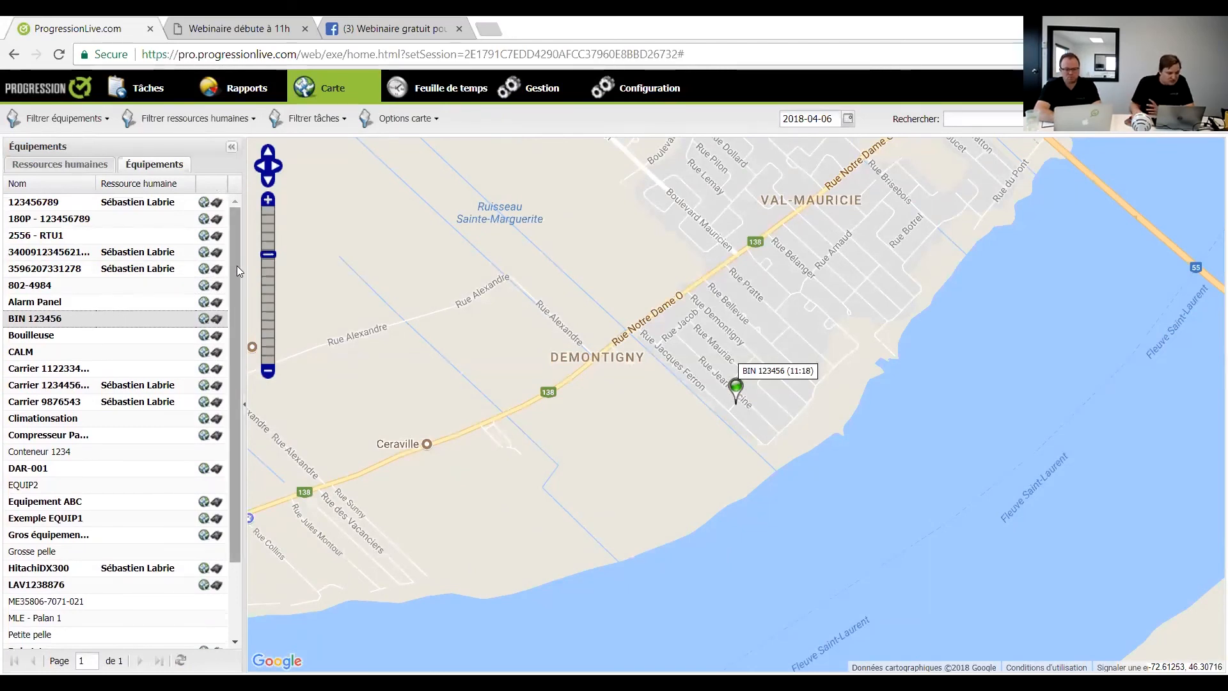
scroll(230, 267, "down", 1)
scroll(230, 266, "up", 1)
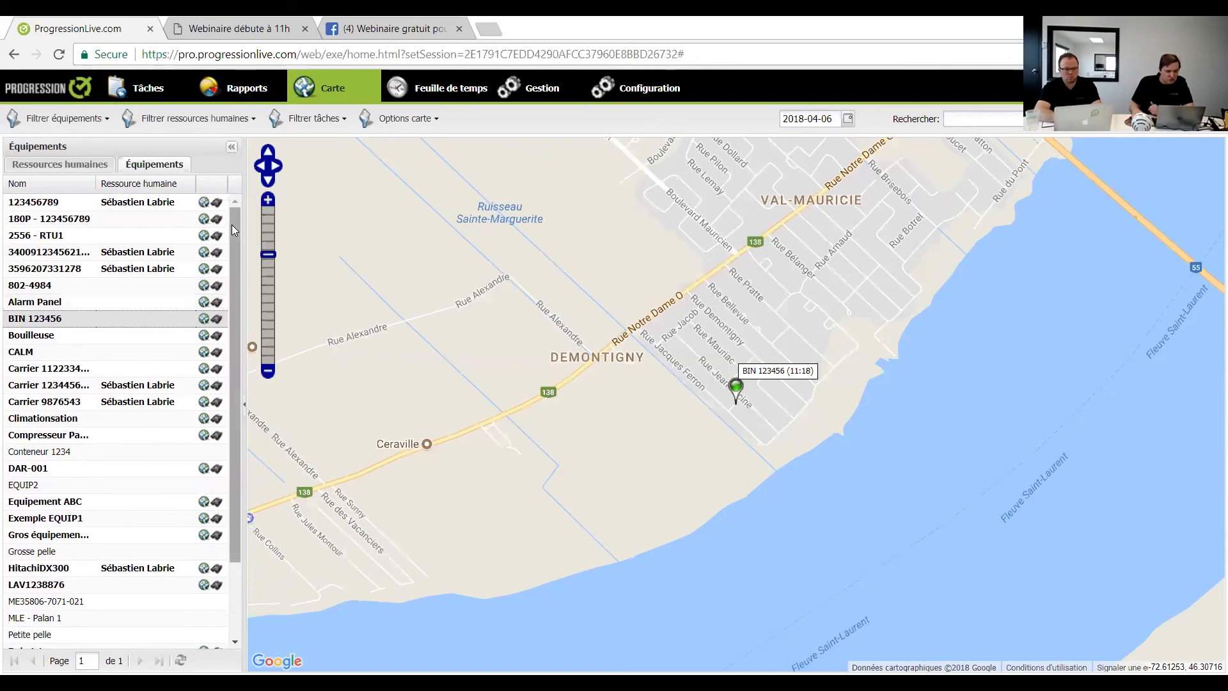
- Show the human resources list beside the map and bring western Trois-Rivières into view
left_click(59, 164)
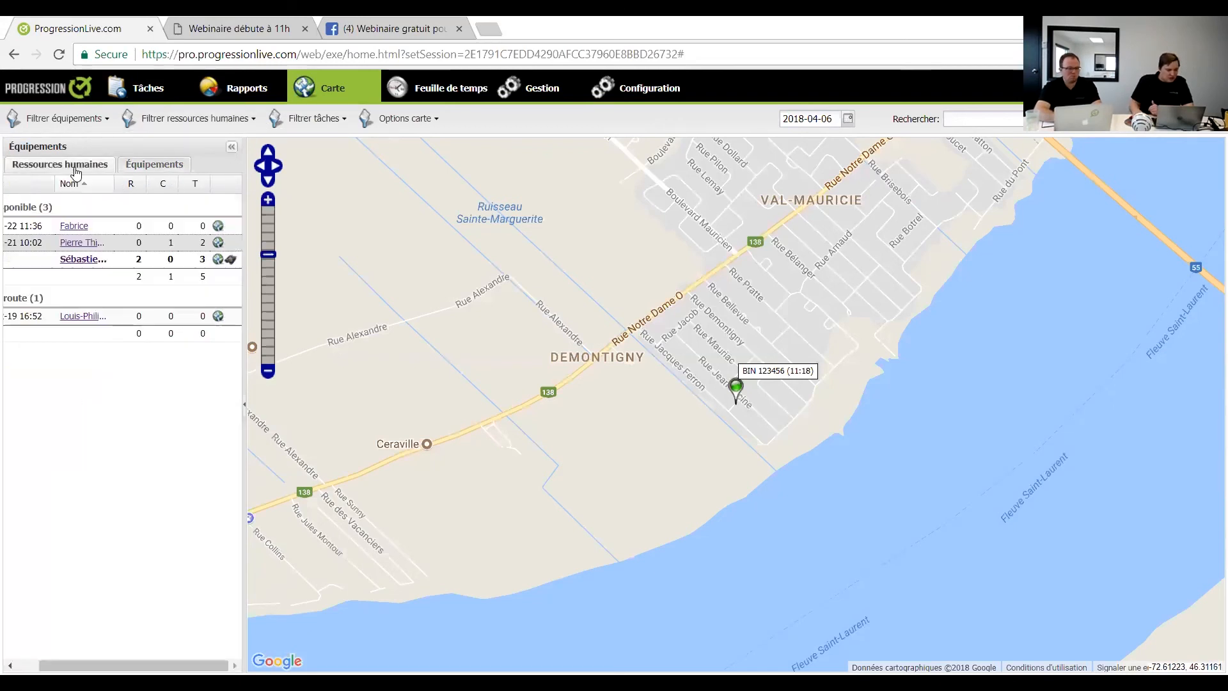
left_click_drag(601, 355, 667, 442)
scroll(667, 441, "down", 1)
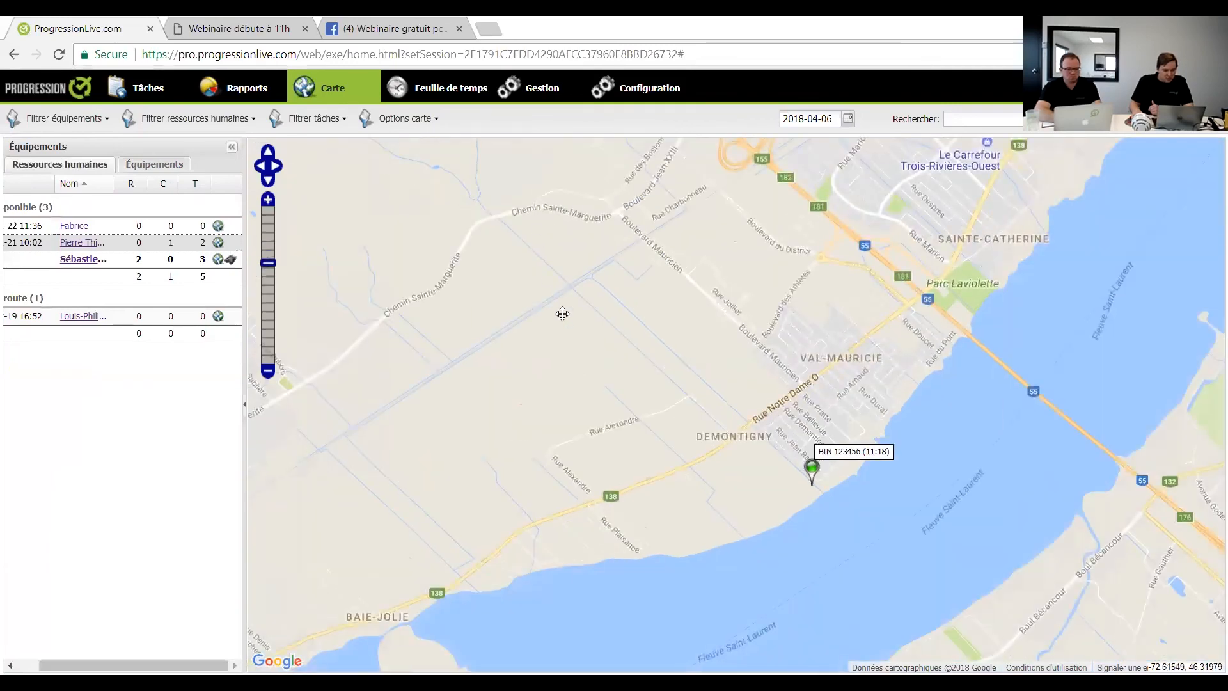
left_click_drag(462, 293, 470, 527)
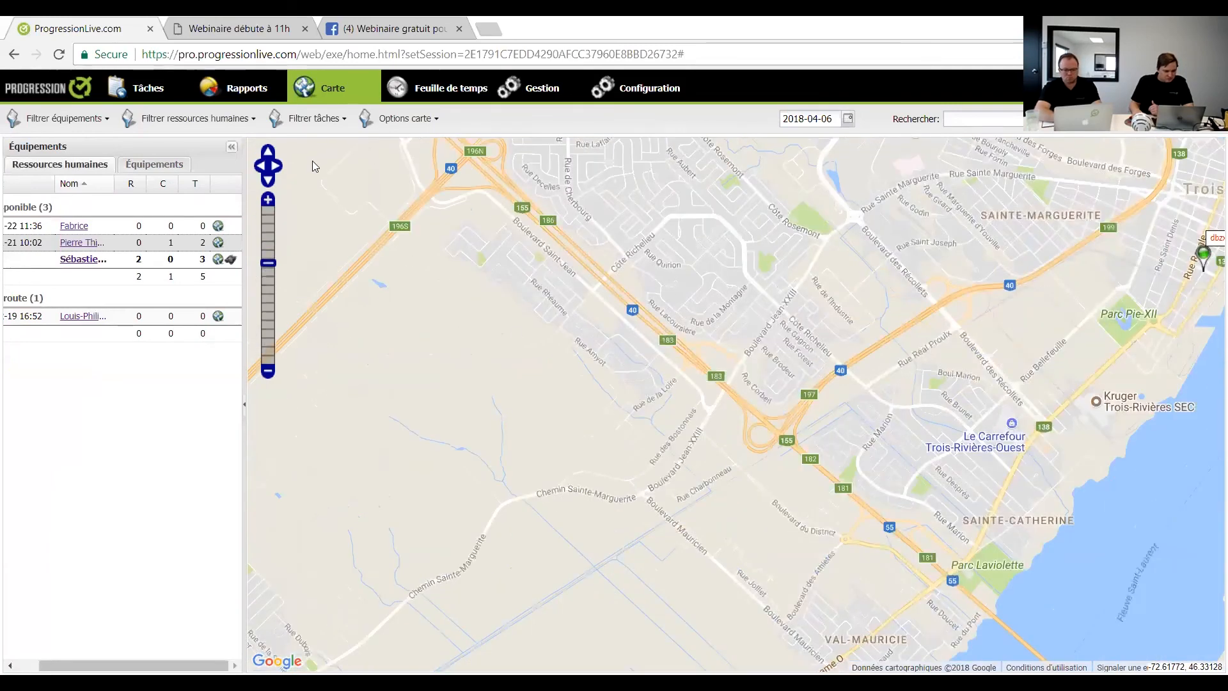
- Review the map's task filter options by type, state and label
left_click(338, 119)
mouse_move(336, 149)
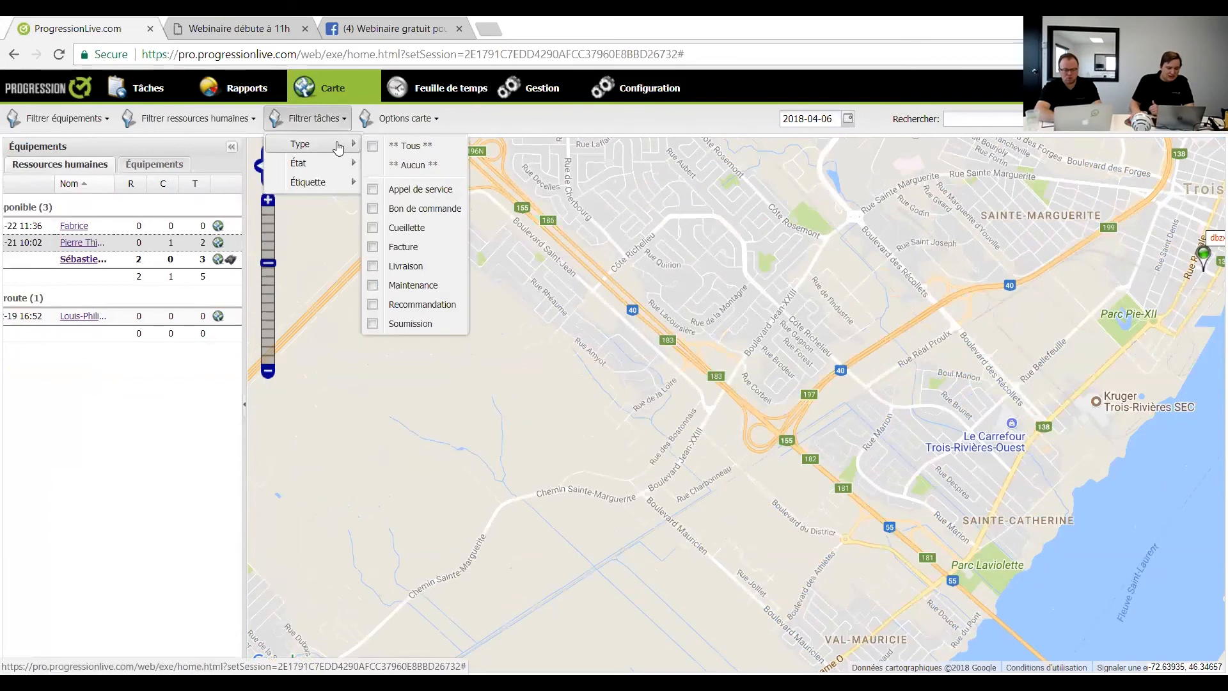
left_click_drag(776, 271, 773, 277)
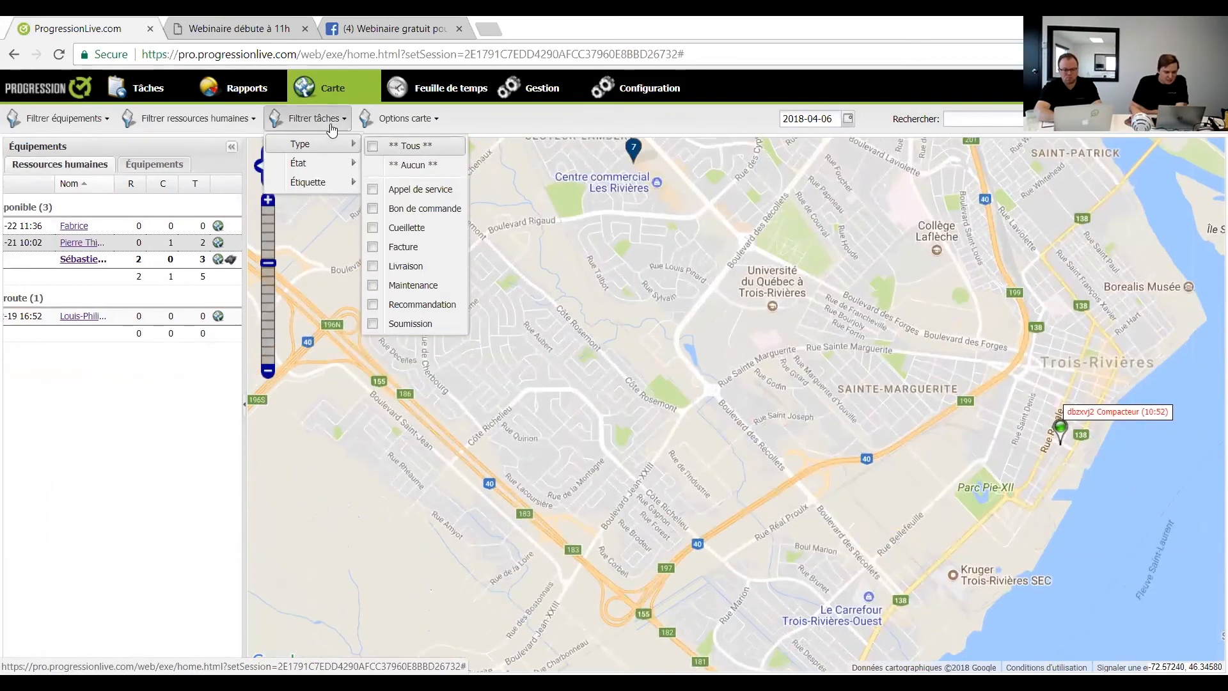
left_click(349, 119)
left_click(348, 122)
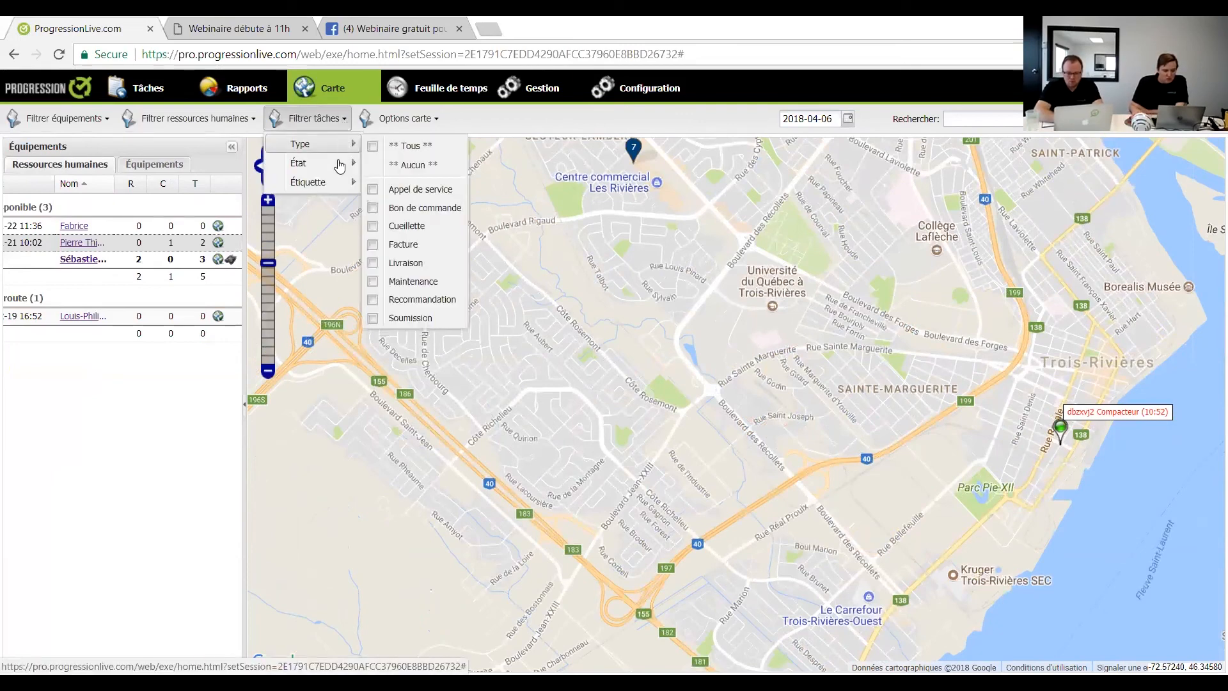
mouse_move(338, 168)
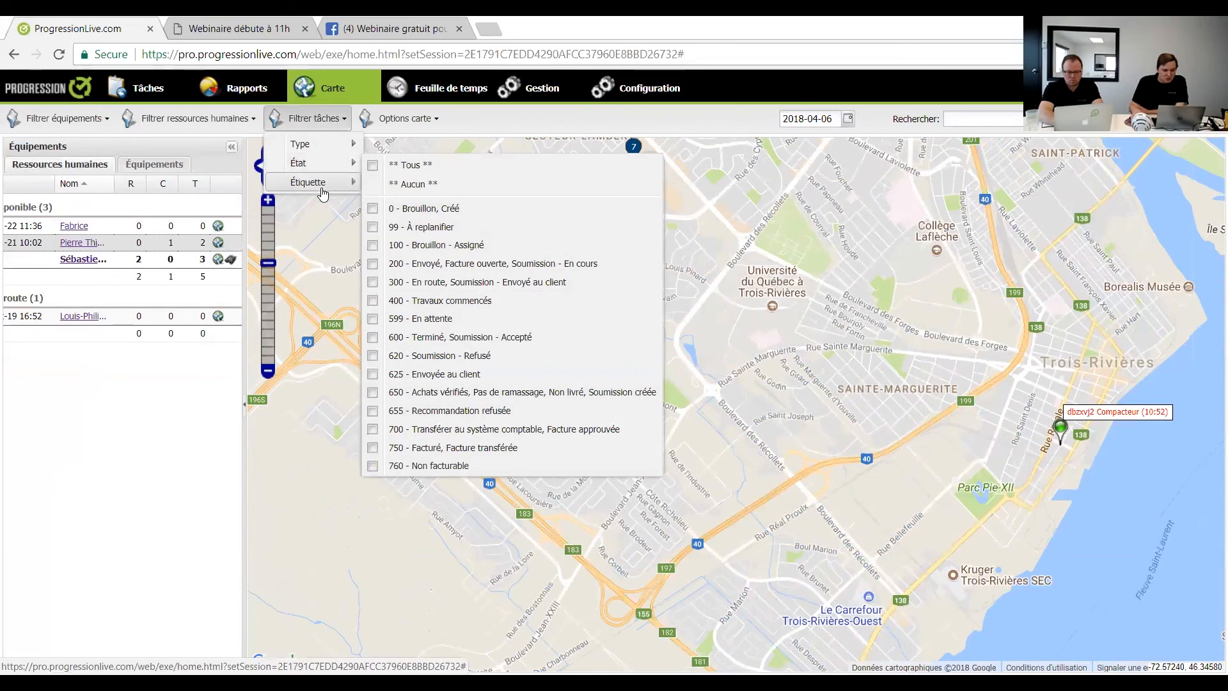
mouse_move(323, 191)
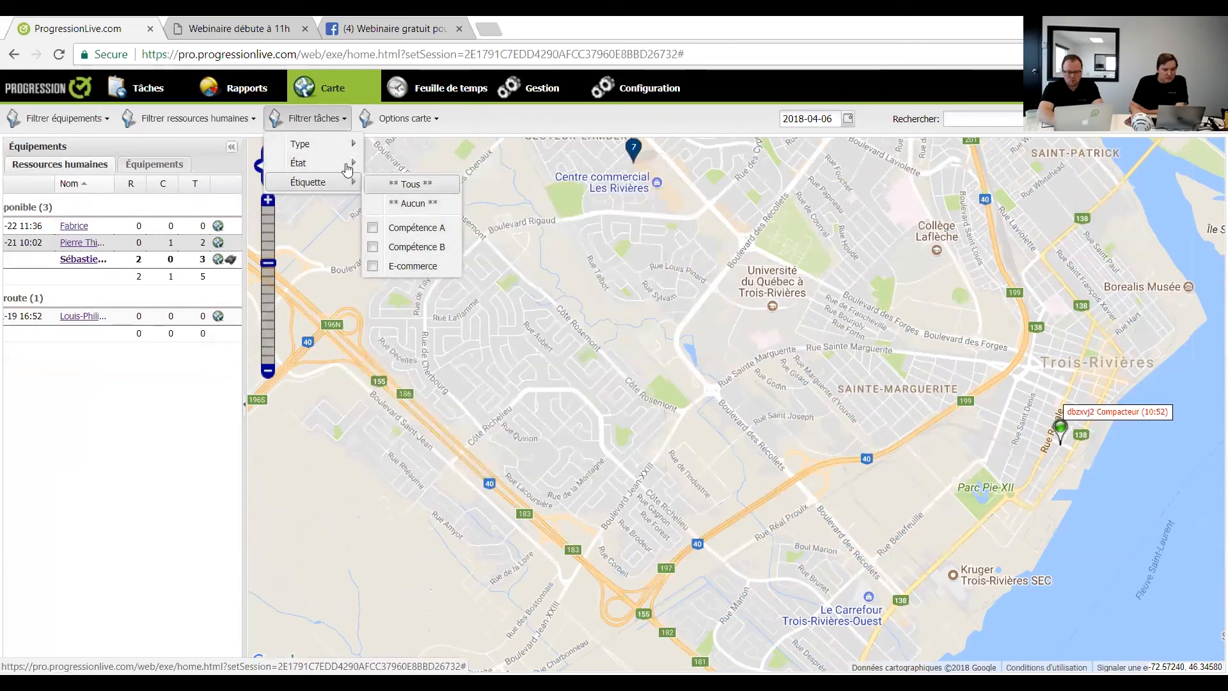
- Show Appel de service tasks on the map and hide the active equipment
mouse_move(313, 144)
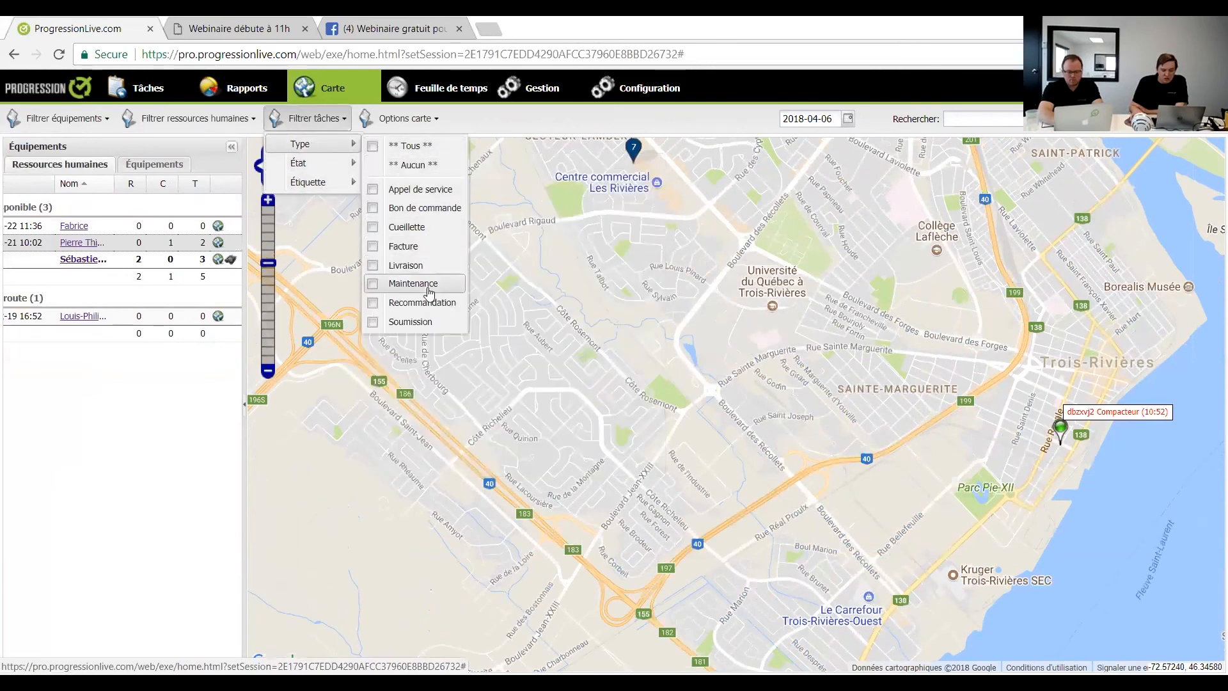
left_click(435, 190)
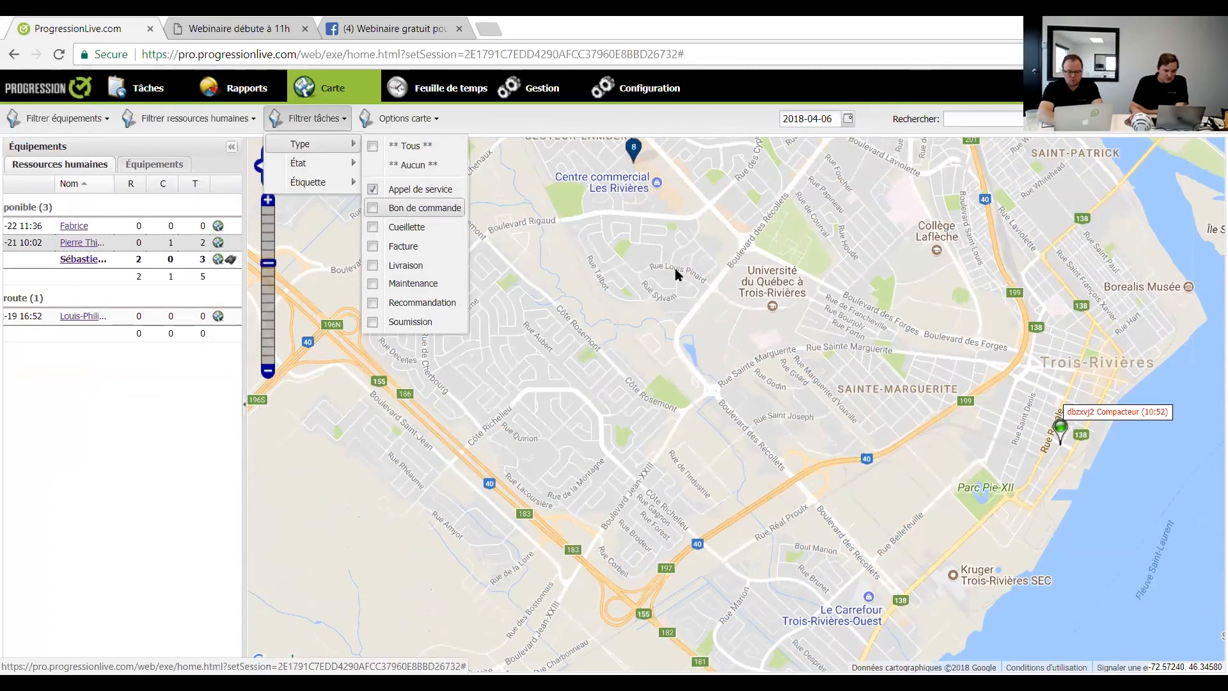
mouse_move(102, 123)
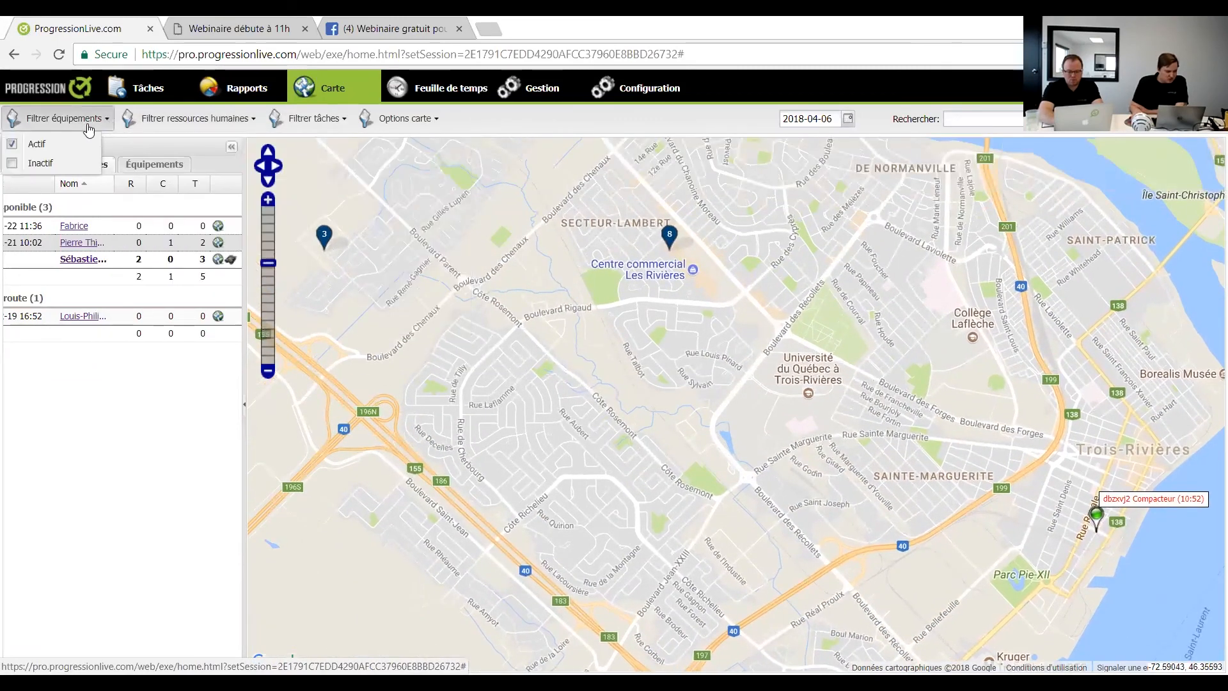
left_click(39, 145)
left_click_drag(535, 195, 602, 333)
- Filter the tasks by state, trying 200 - Envoyé and replacing it with 100 - Brouillon - Assigné
left_click(339, 119)
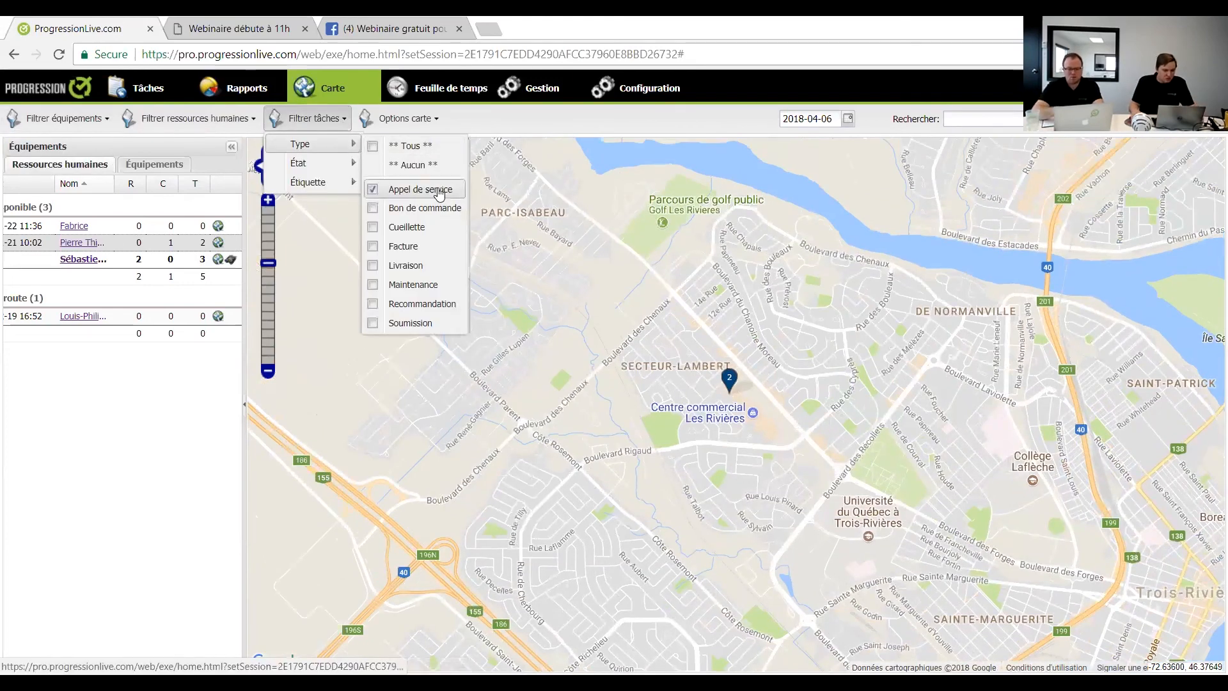
mouse_move(327, 164)
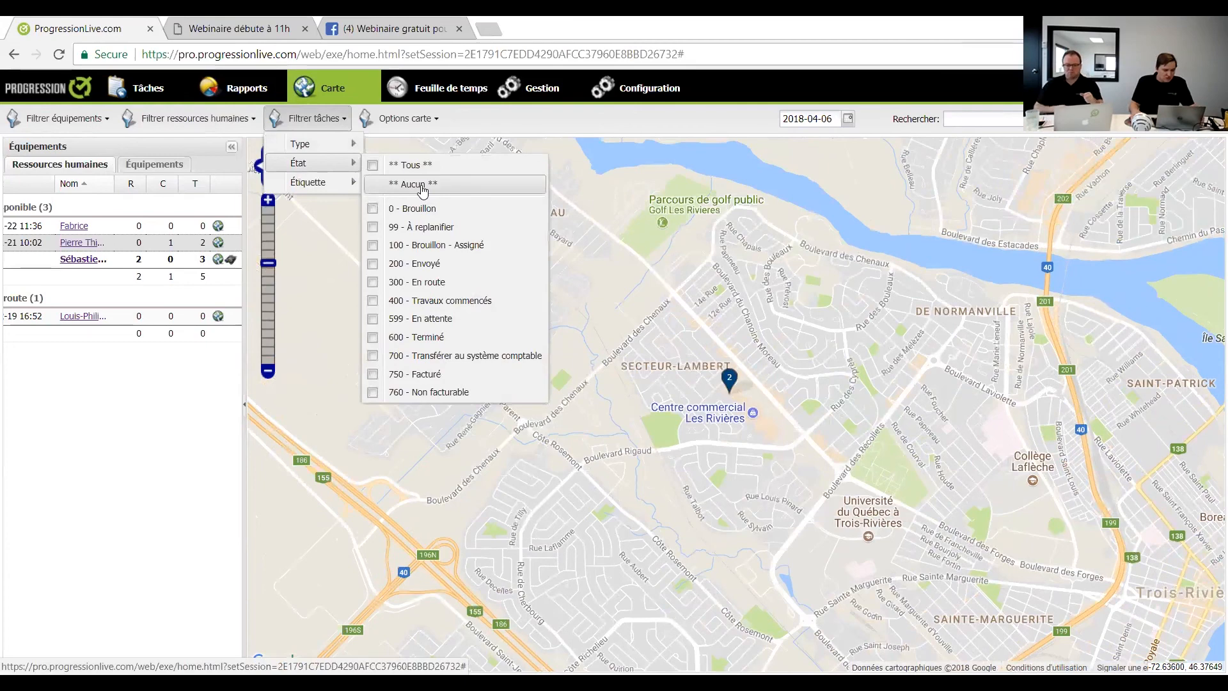
left_click(455, 264)
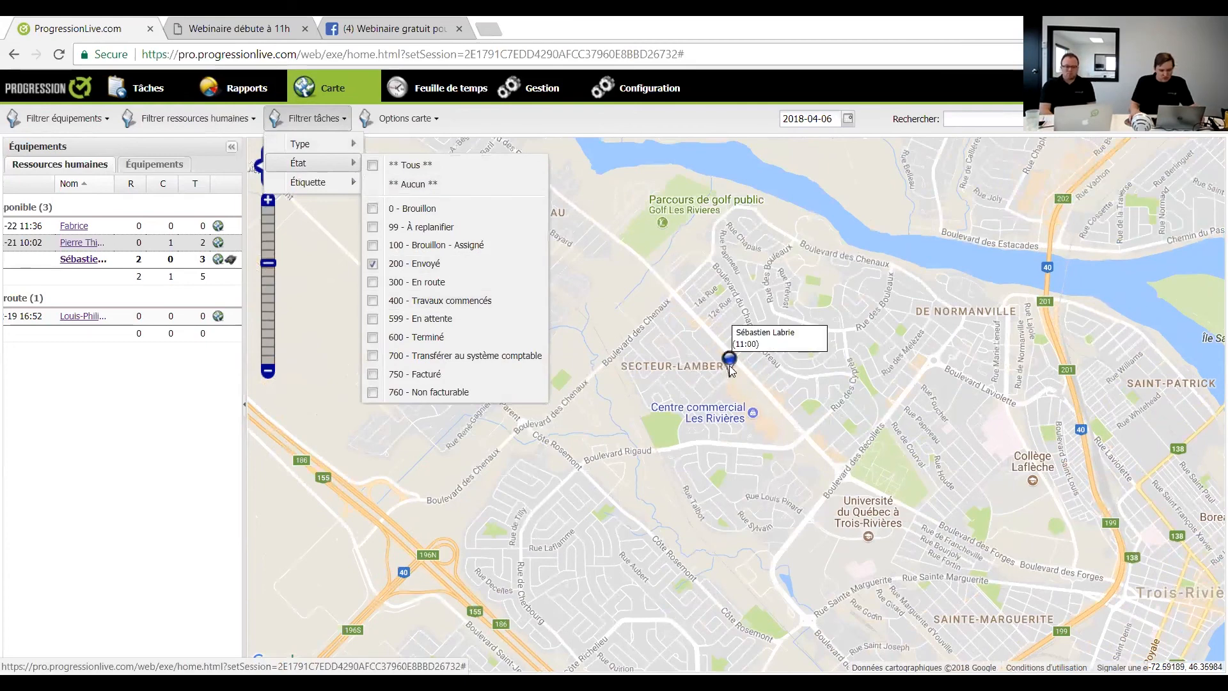
left_click(422, 264)
left_click(424, 243)
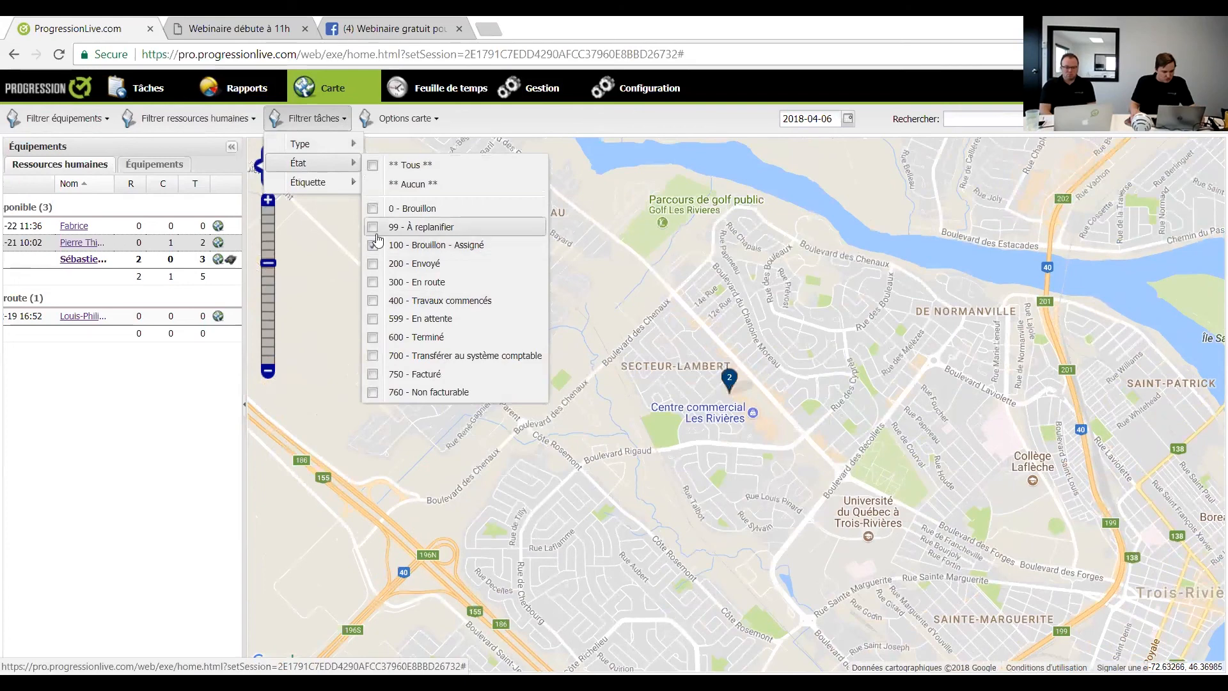
- List the items grouped under the marker near Centre commercial Les Rivières, and filter the human resources off the map
double_click(732, 378)
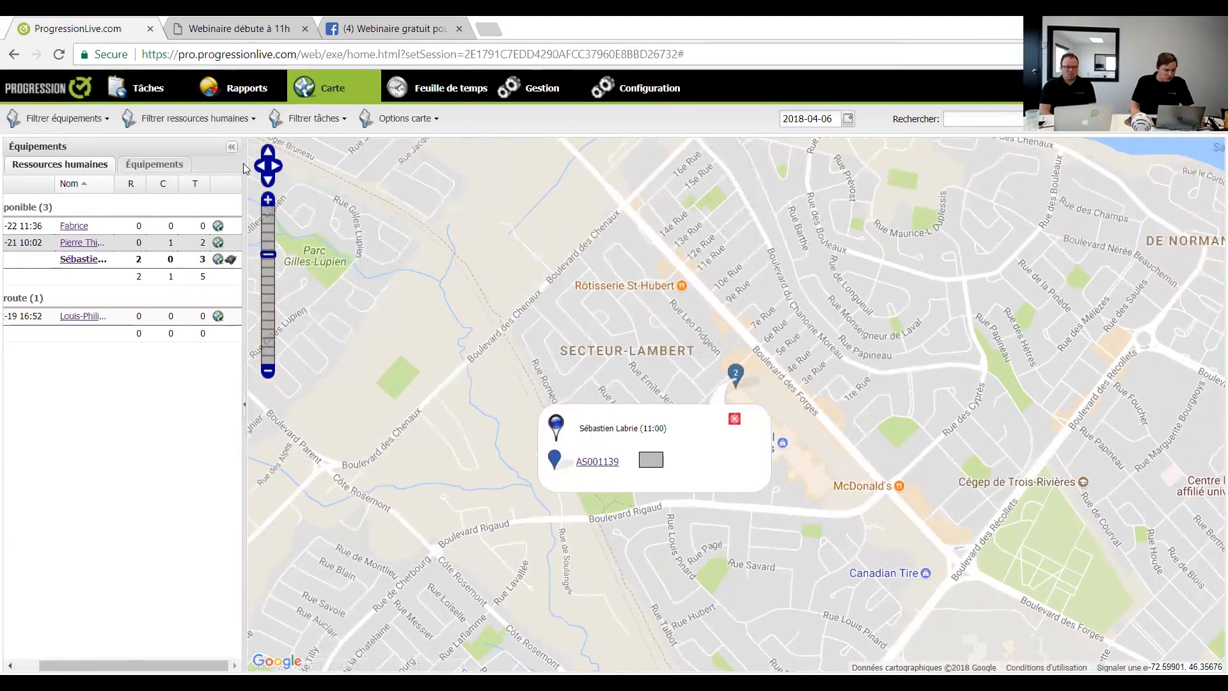
left_click(191, 118)
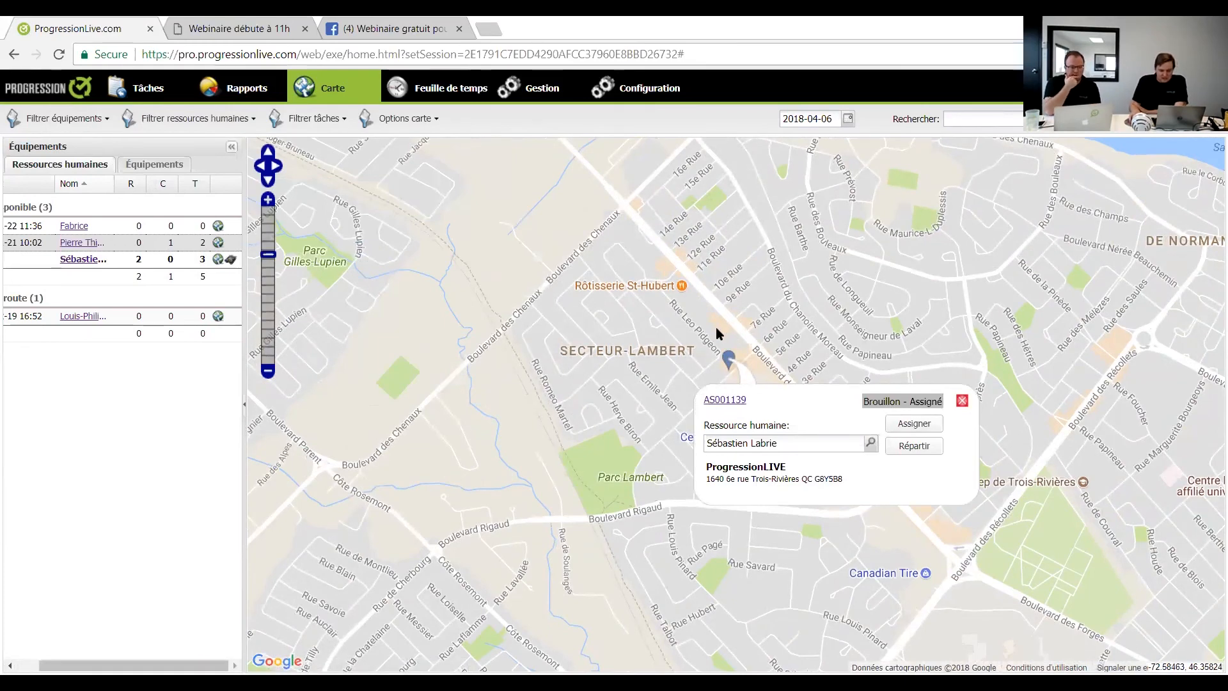
left_click(710, 355)
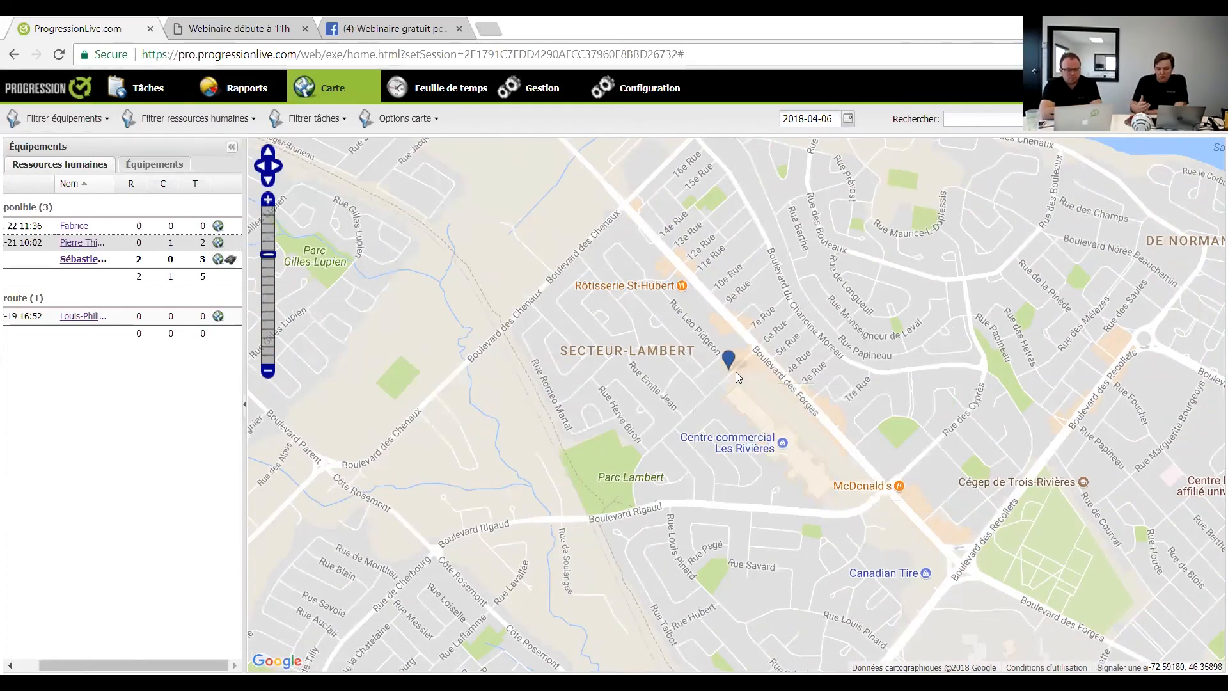
- Open the assigned draft task from its marker near Centre commercial Les Rivières, review its client details, and close the task and its pop-up
left_click(727, 360)
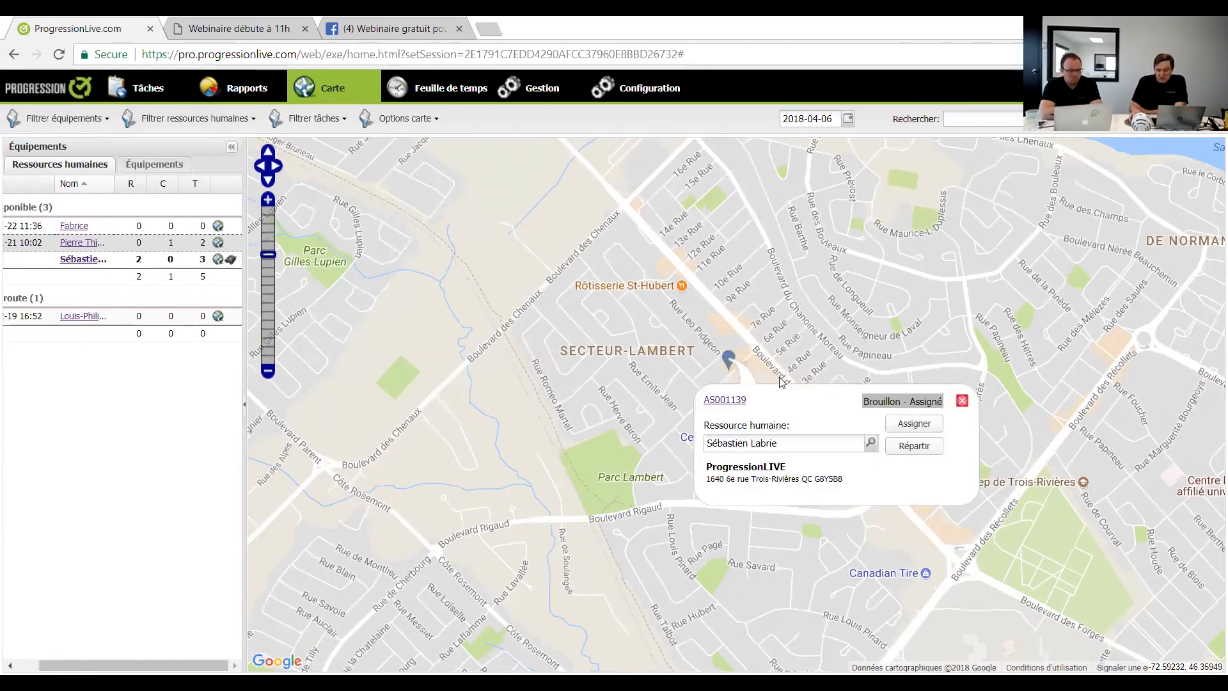
left_click(723, 401)
scroll(231, 390, "down", 1)
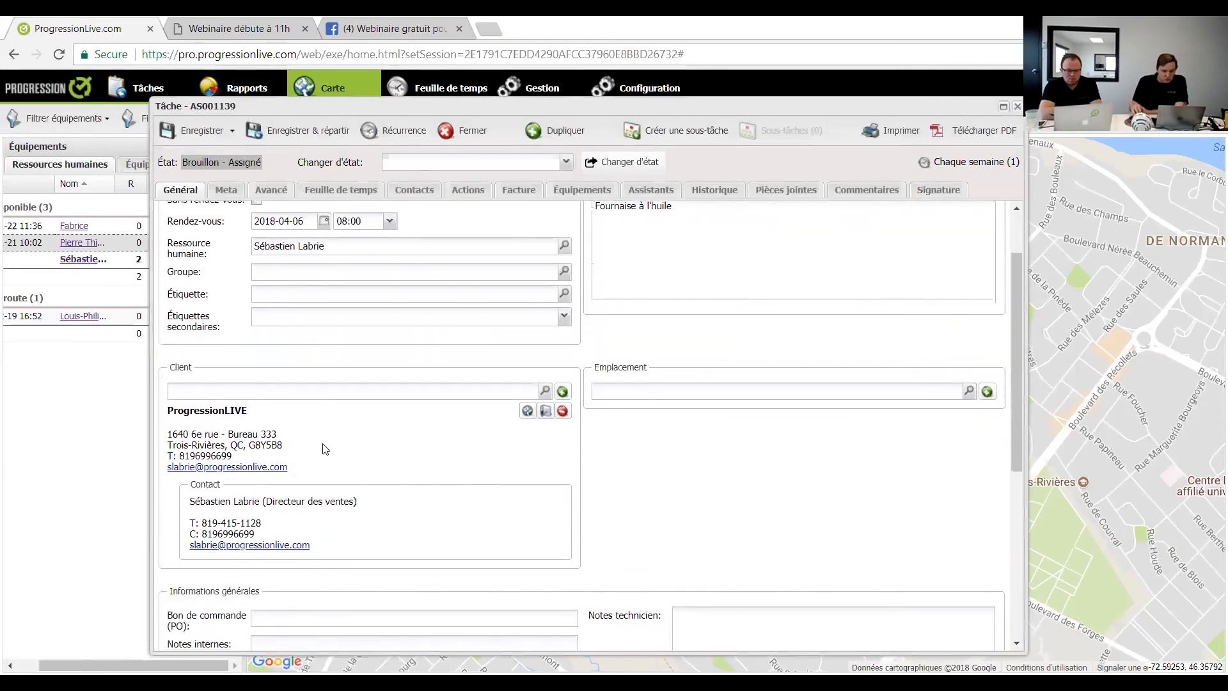
left_click(470, 130)
left_click(962, 400)
- Set the map's task type filter to all types, and check the state and label filter options
scroll(563, 262, "down", 3)
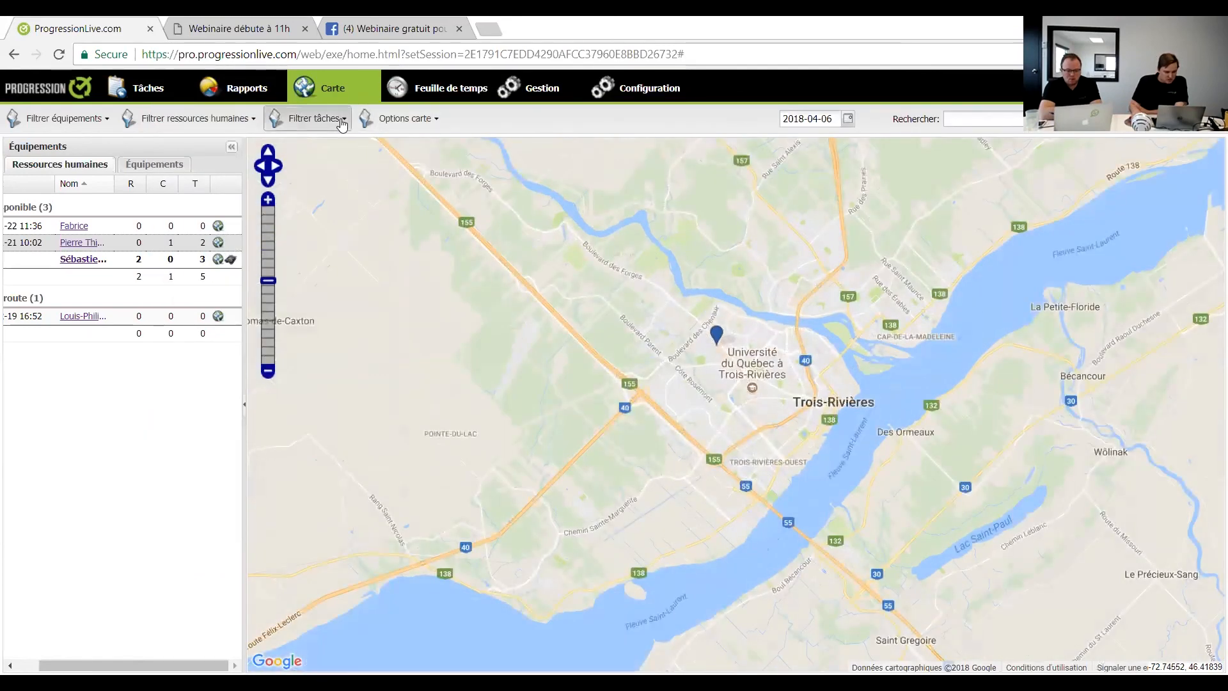
left_click(313, 119)
mouse_move(341, 149)
left_click(405, 153)
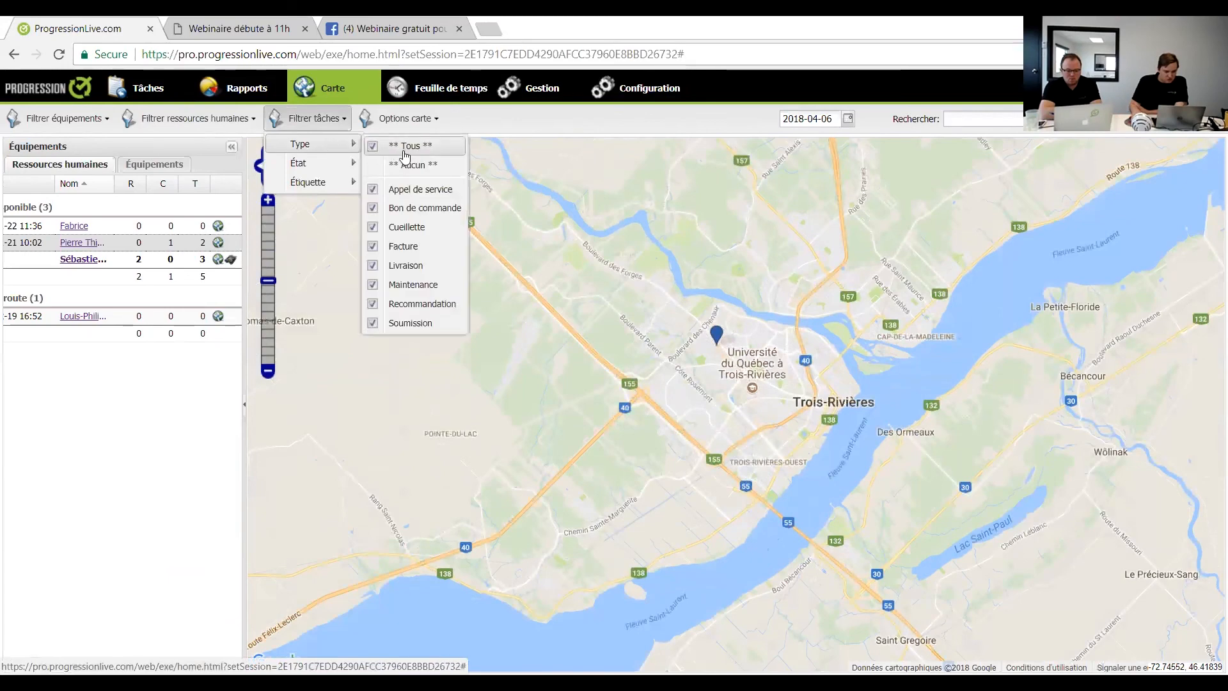
mouse_move(323, 165)
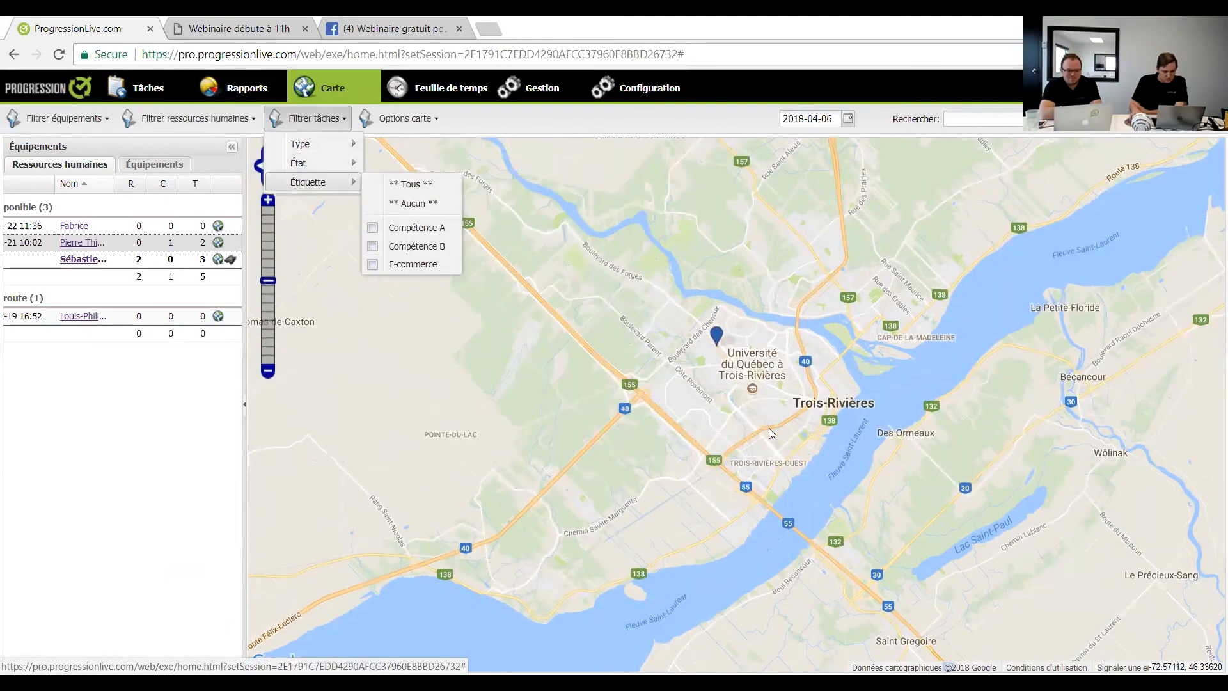
- Find the group of tasks near Nicolet on the map and list the tasks it contains
scroll(769, 424, "down", 3)
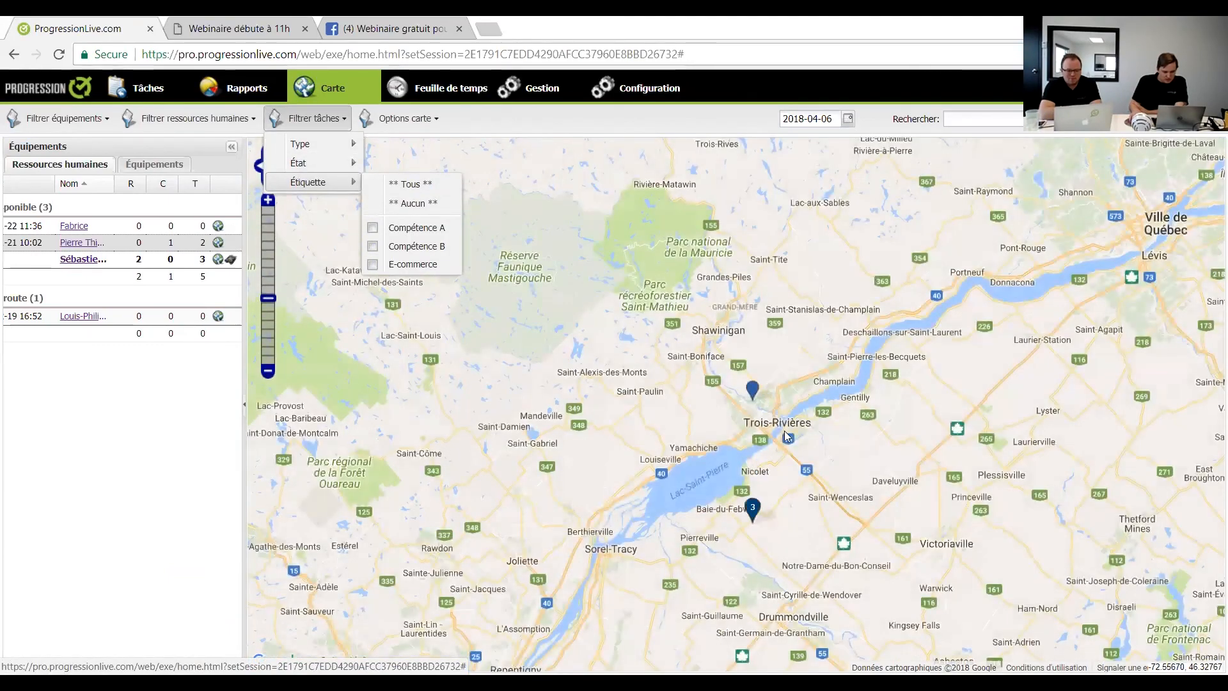
scroll(766, 396, "up", 4)
left_click(741, 336)
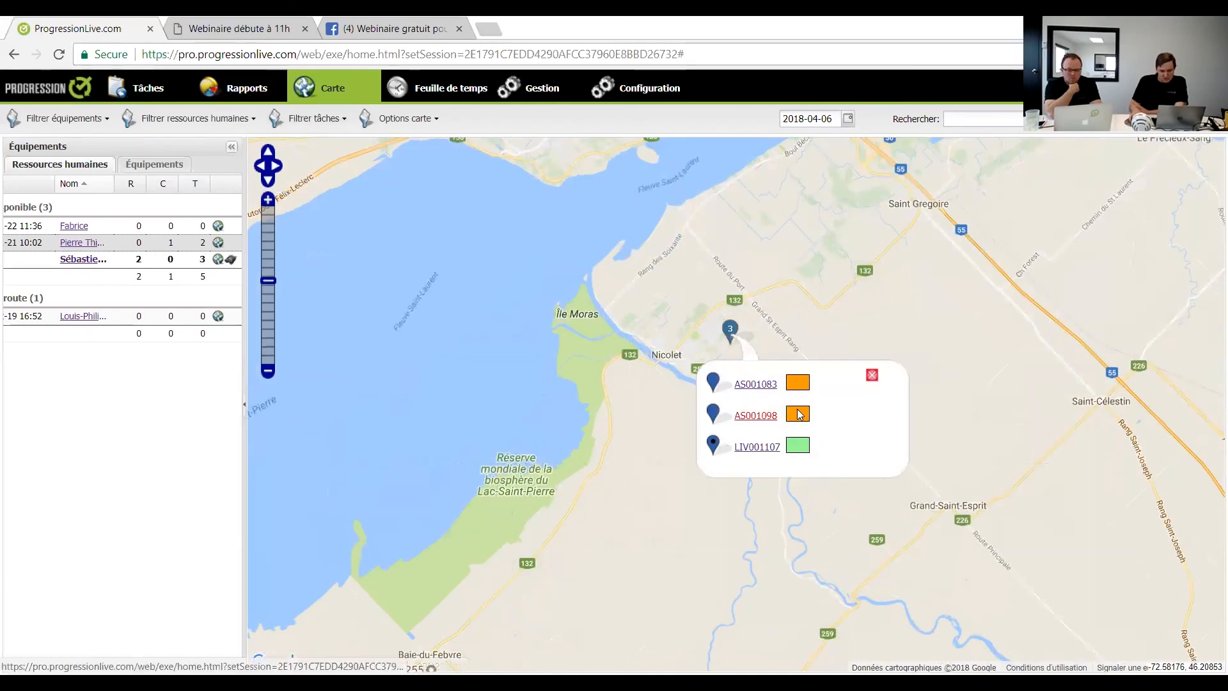
- Open the second task in the Nicolet group, review its state, client and internal notes, and close the task and the list
left_click(755, 416)
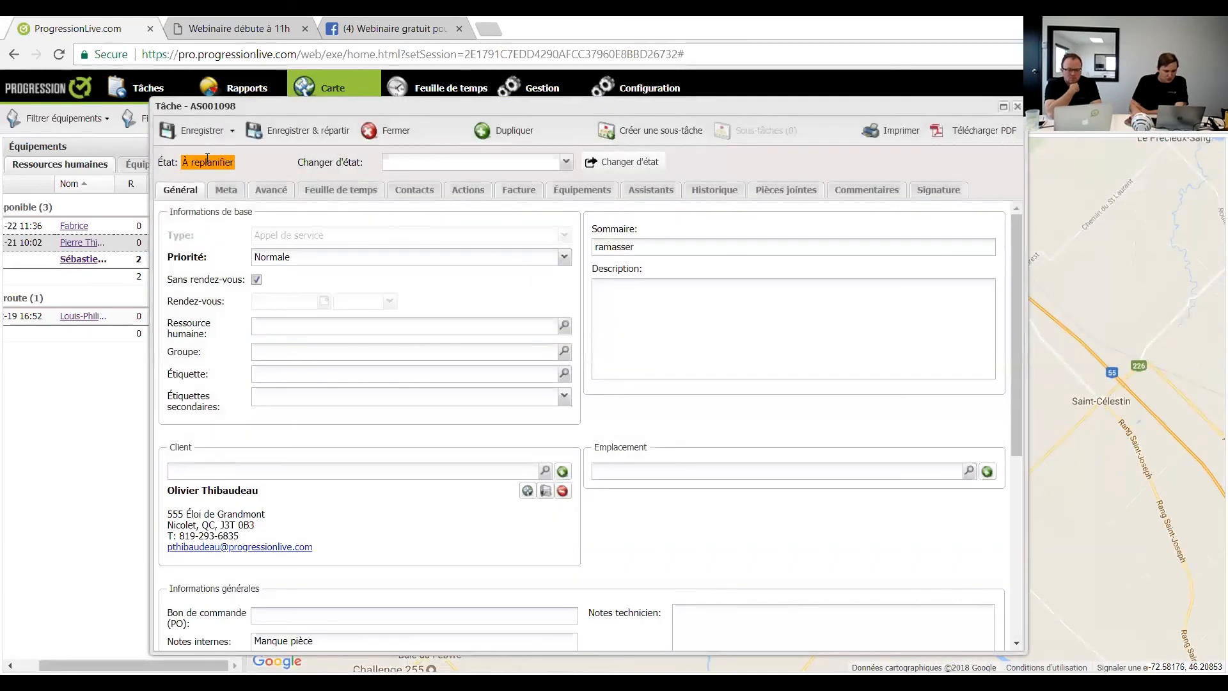
scroll(452, 392, "down", 3)
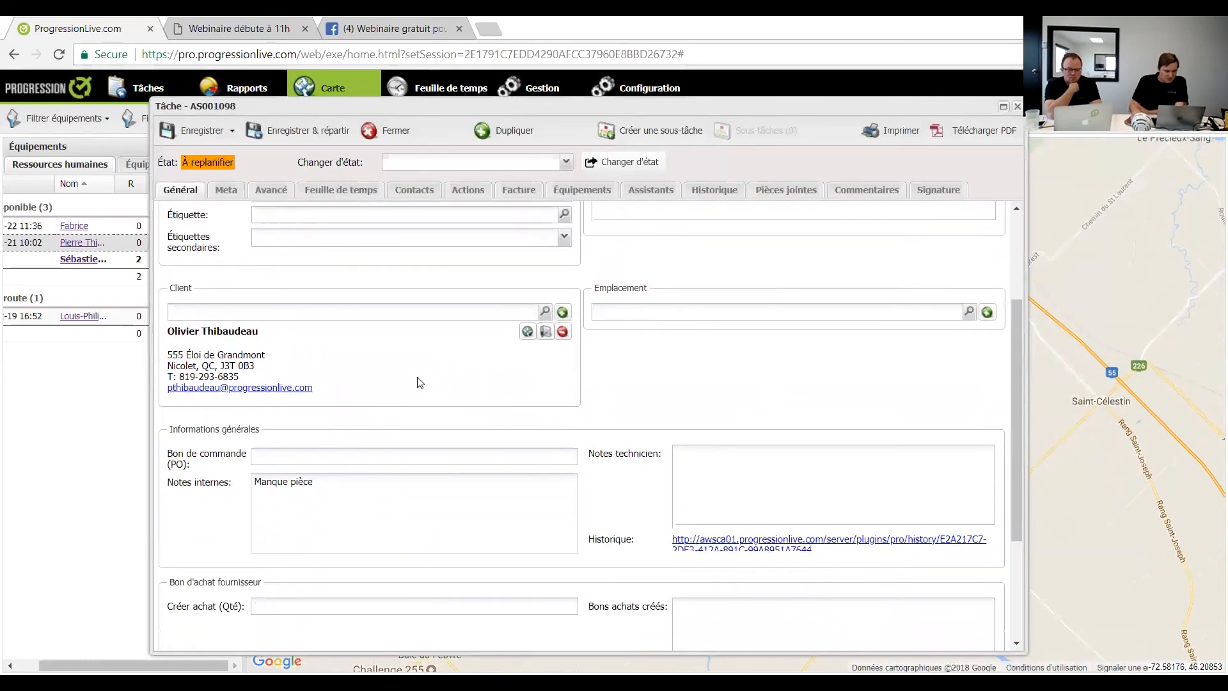
scroll(597, 438, "up", 5)
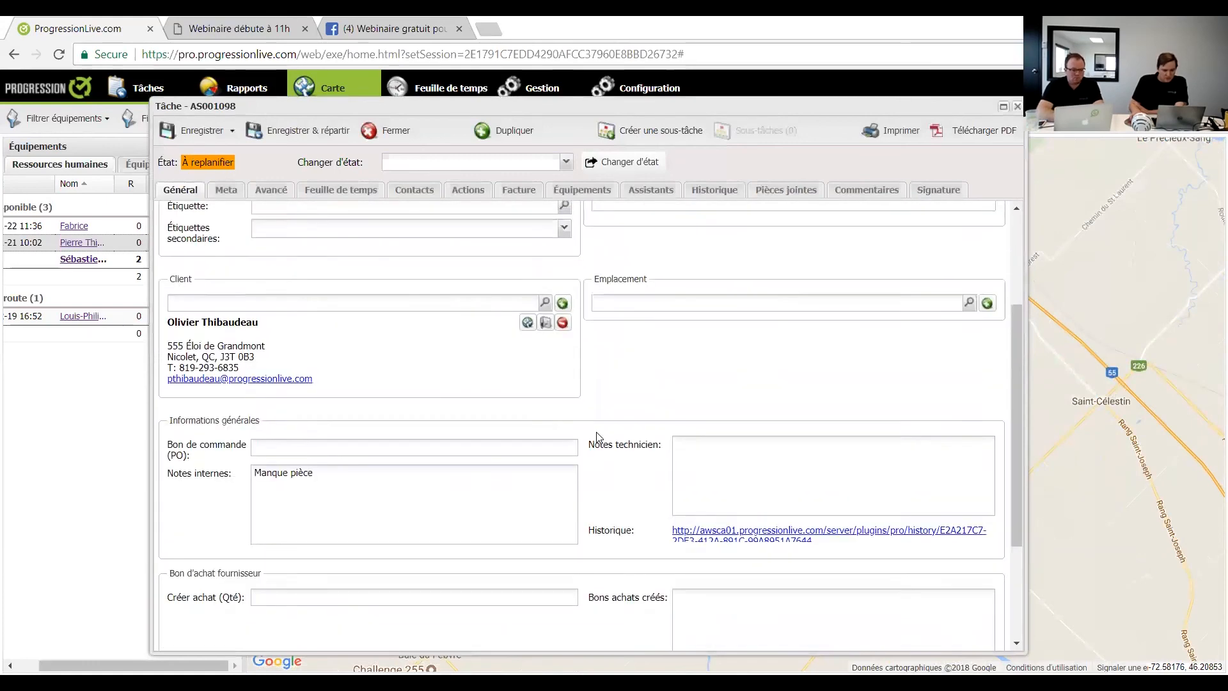
left_click(391, 131)
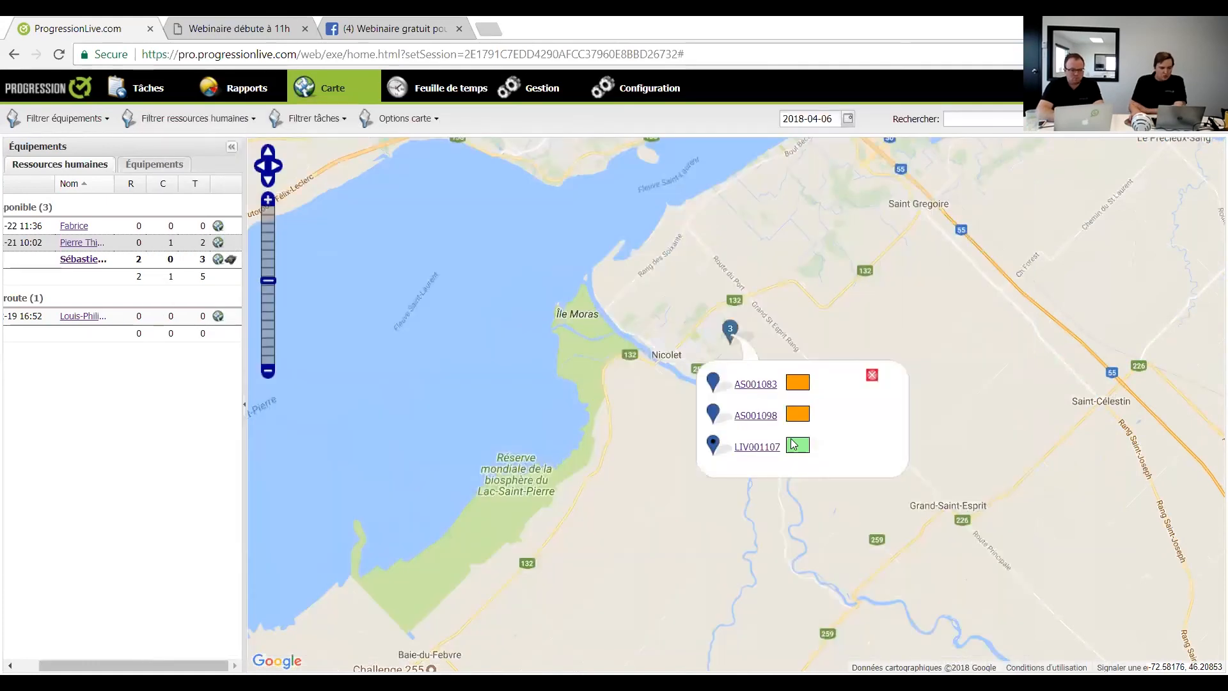
left_click(871, 375)
- Return to Trois-Rivières on the map and examine the task marker near Centre commercial Les Rivières and its surroundings
mouse_move(746, 412)
left_mouse_down()
mouse_move(793, 563)
mouse_move(786, 634)
left_mouse_up()
left_click_drag(759, 193, 731, 391)
scroll(735, 393, "up", 1)
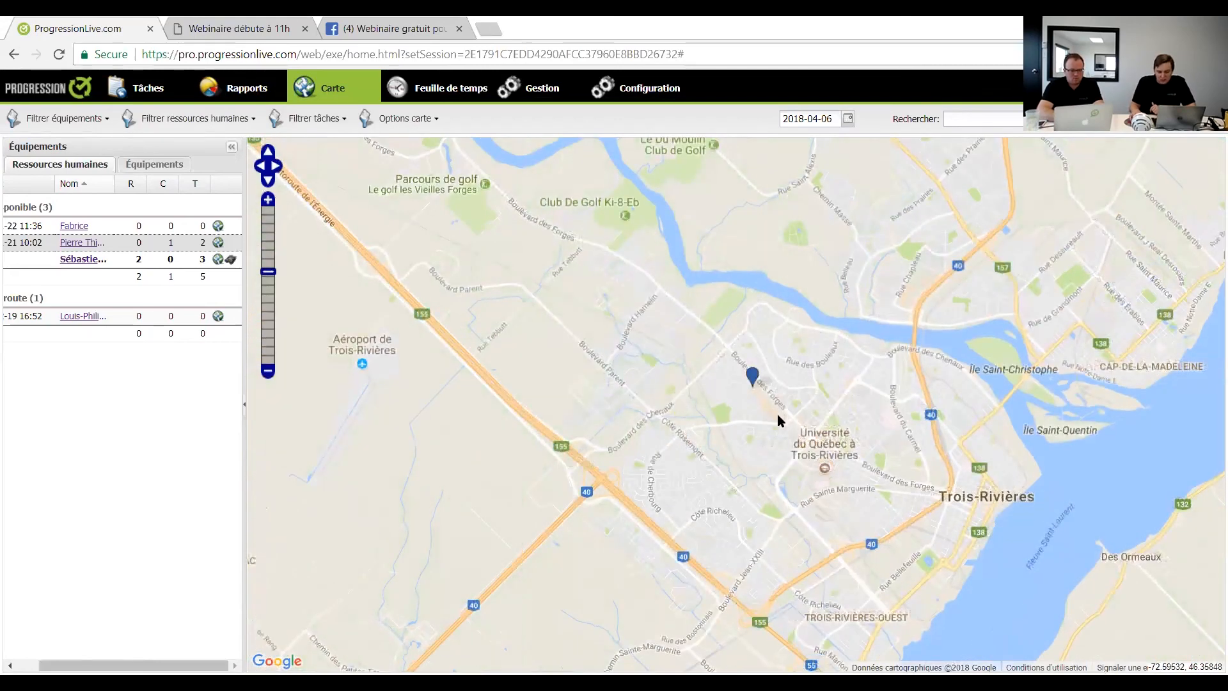
scroll(779, 418, "down", 1)
scroll(758, 400, "up", 1)
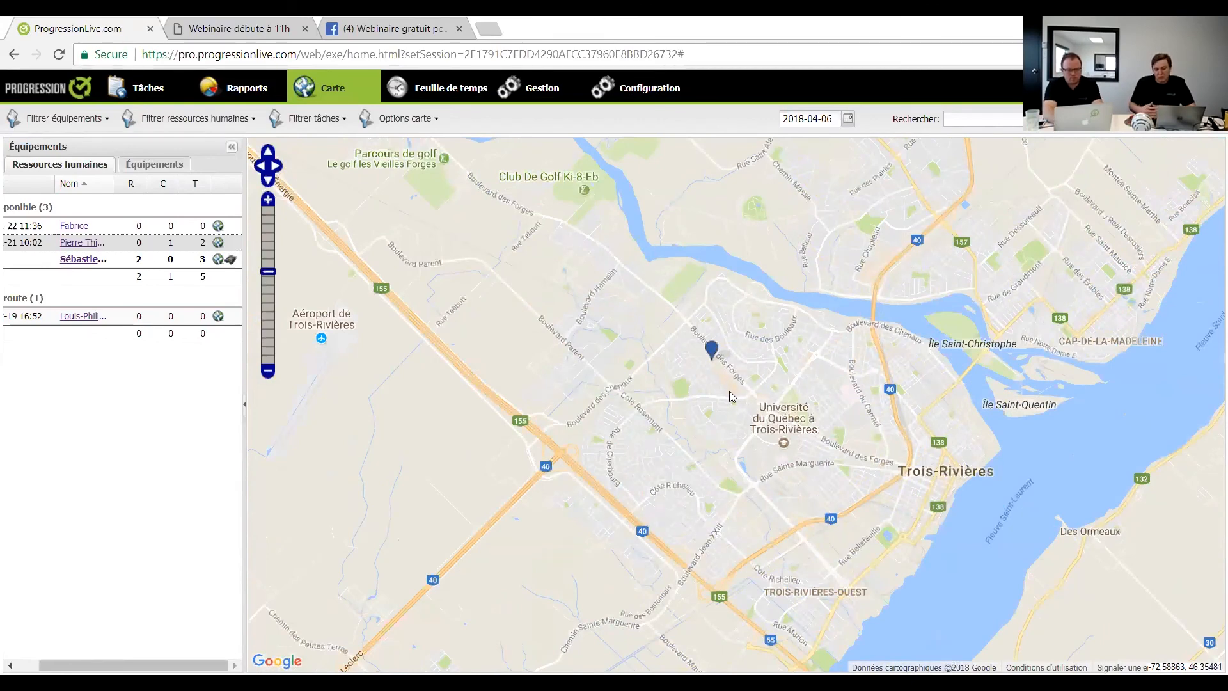
scroll(731, 387, "up", 2)
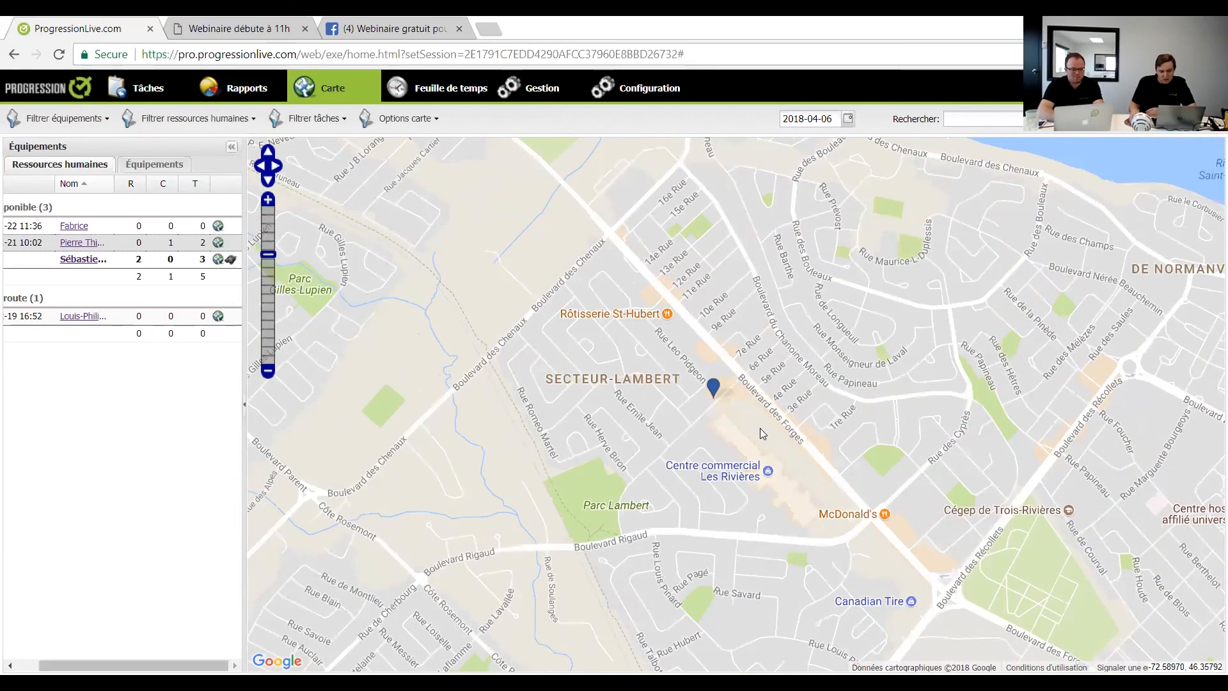
scroll(759, 428, "down", 1)
left_click_drag(814, 426, 790, 320)
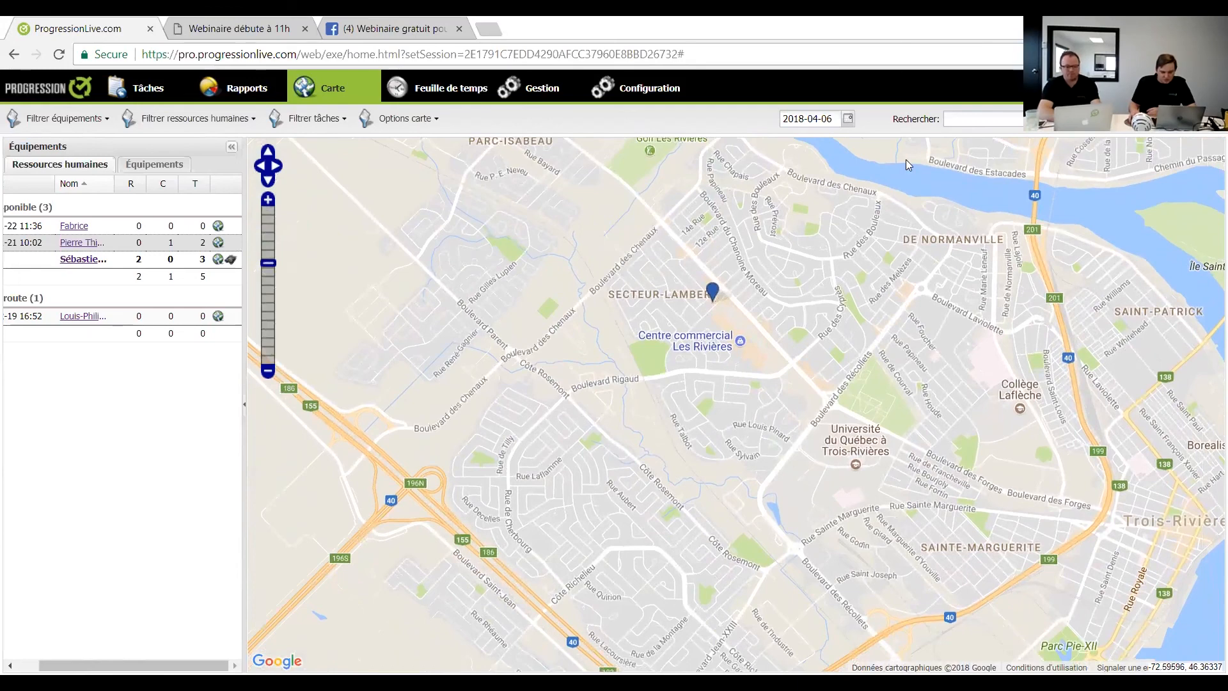
- Set the map's date filter to 2018-04-09
left_click(818, 123)
left_click(818, 123)
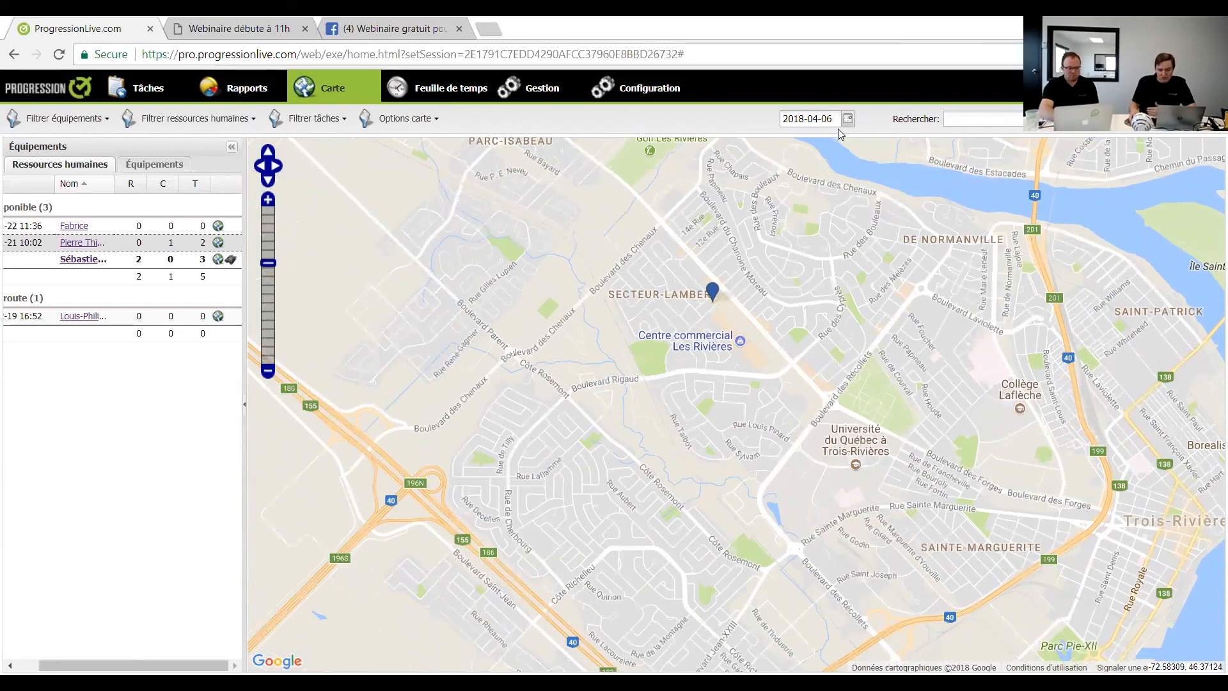
left_click(848, 120)
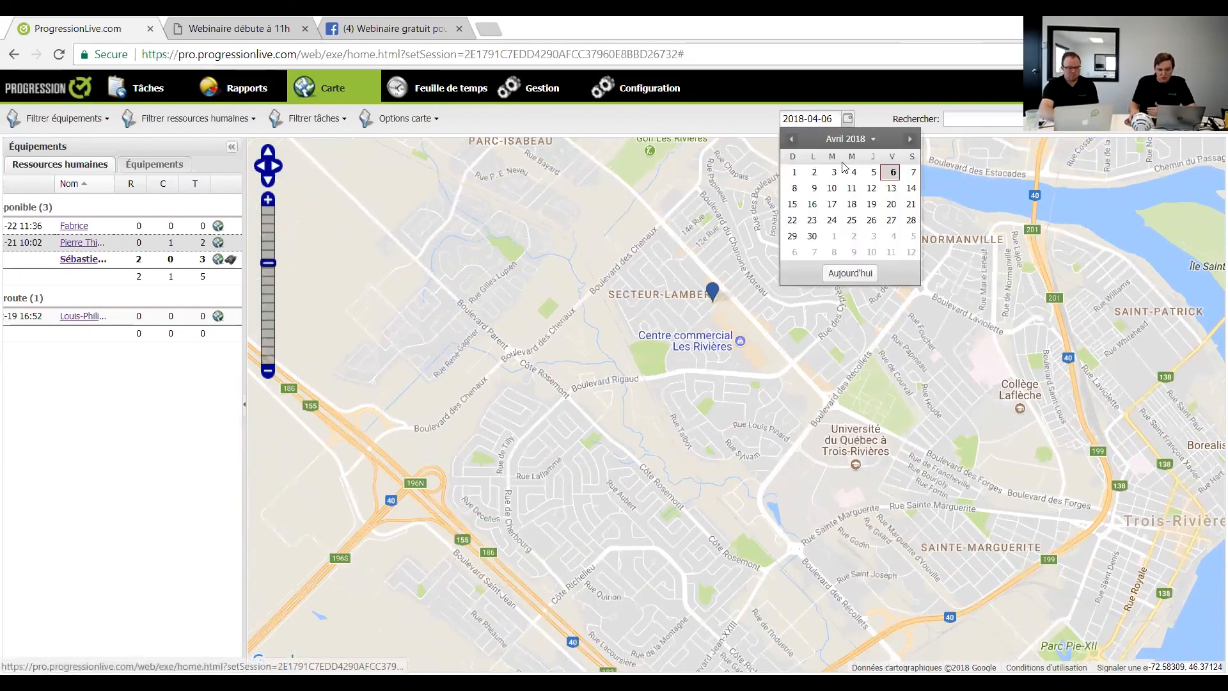
left_click(814, 189)
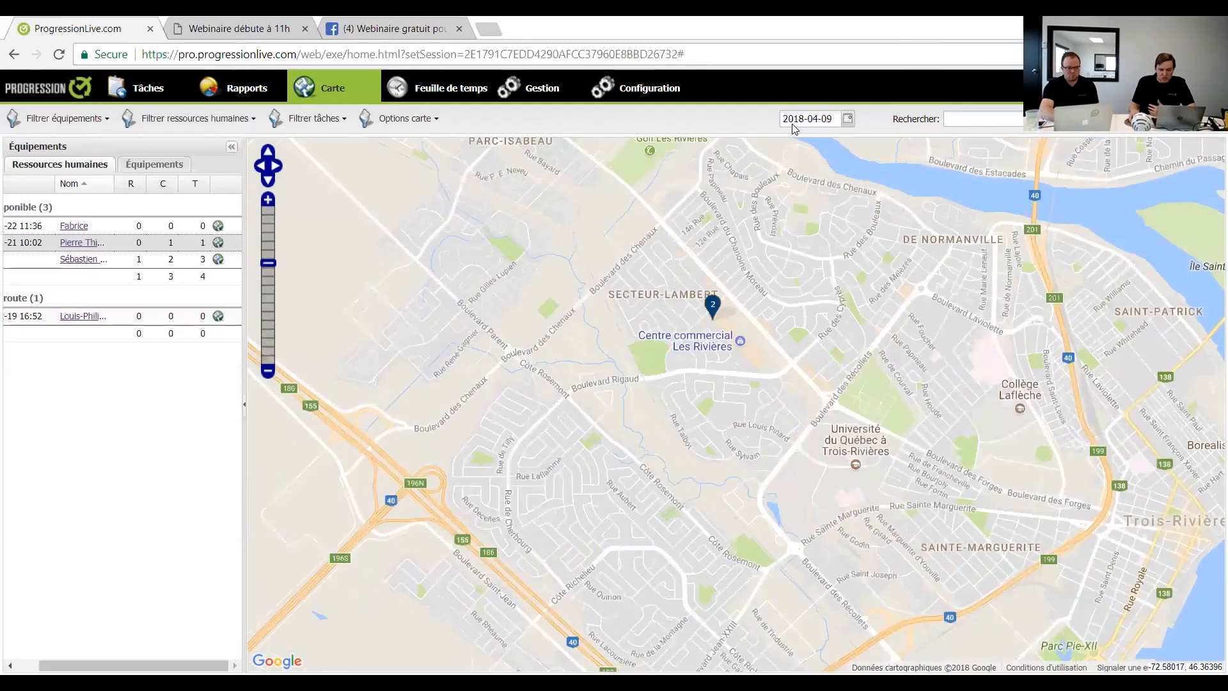
- List the tasks grouped near Centre commercial Les Rivières, open the second one to review its details, and close it
left_click(712, 303)
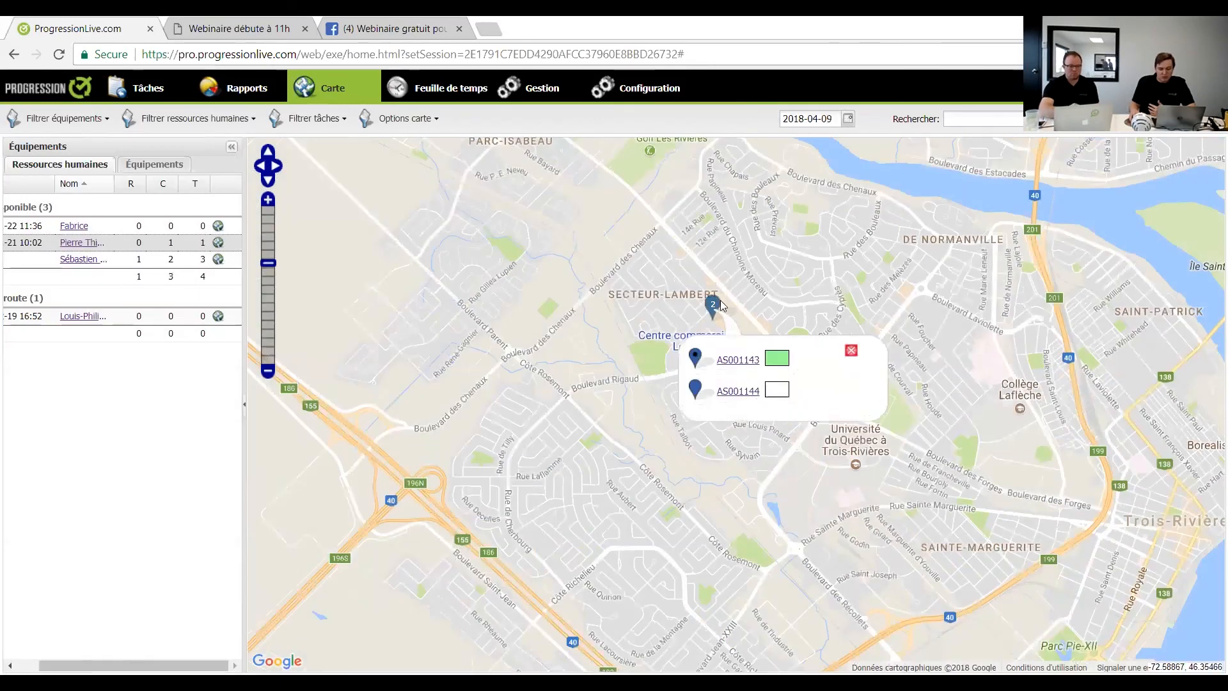
left_click(851, 350)
left_click(712, 303)
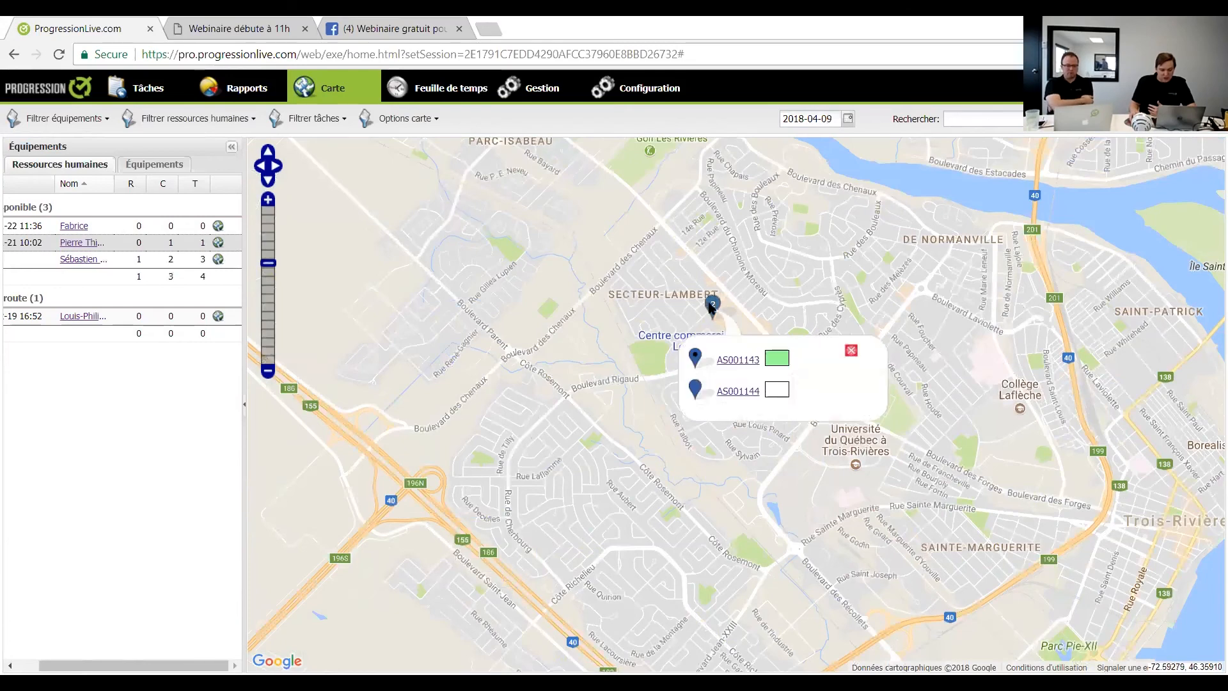
left_click(746, 397)
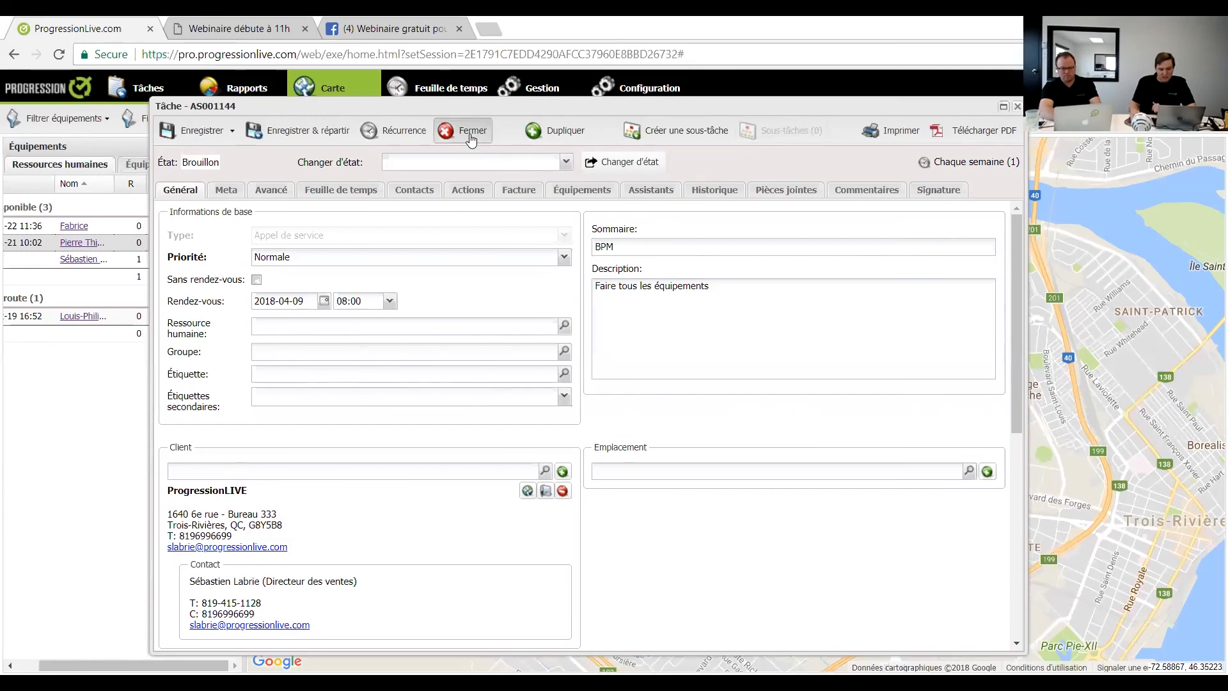
left_click(454, 129)
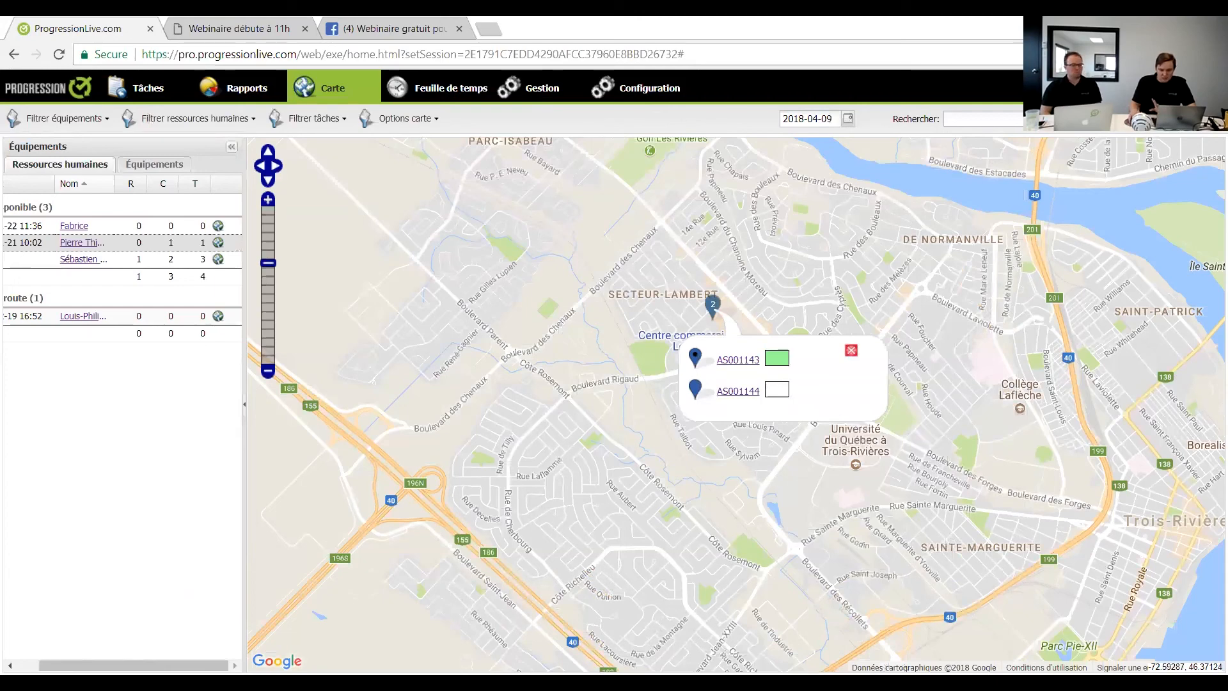
- Enable the advanced date filter (Utiliser le filtre de date avancé) for the map
left_click(1186, 130)
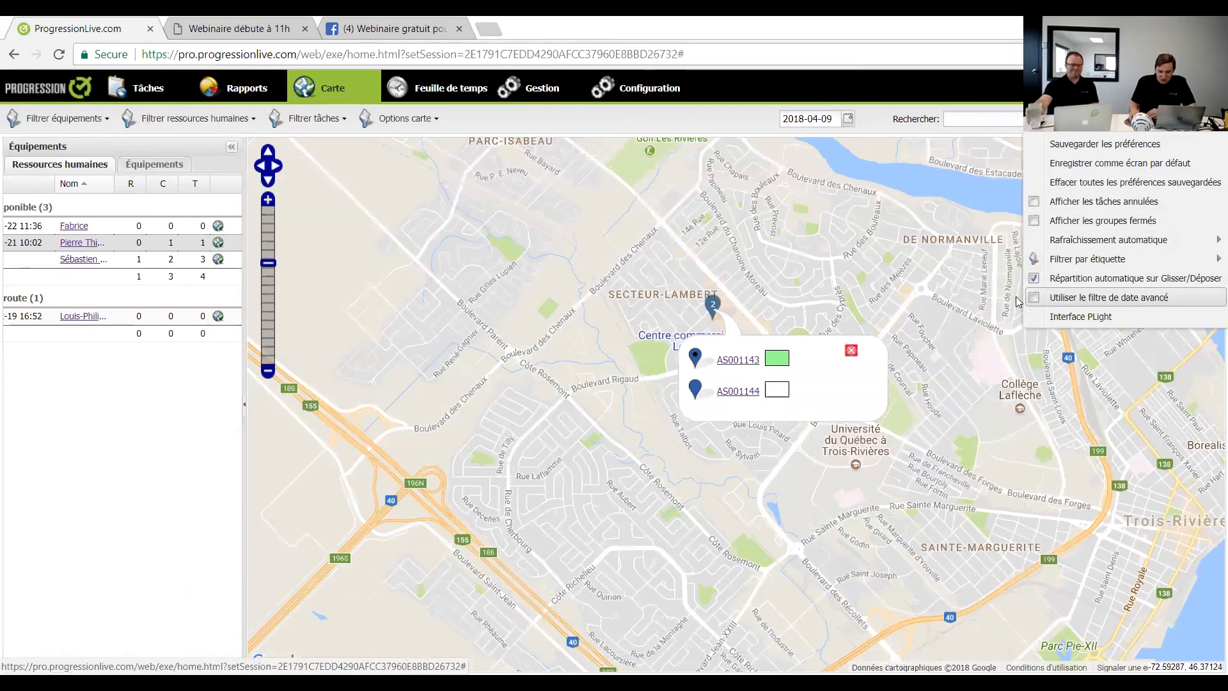
left_click(1177, 122)
left_click(1180, 131)
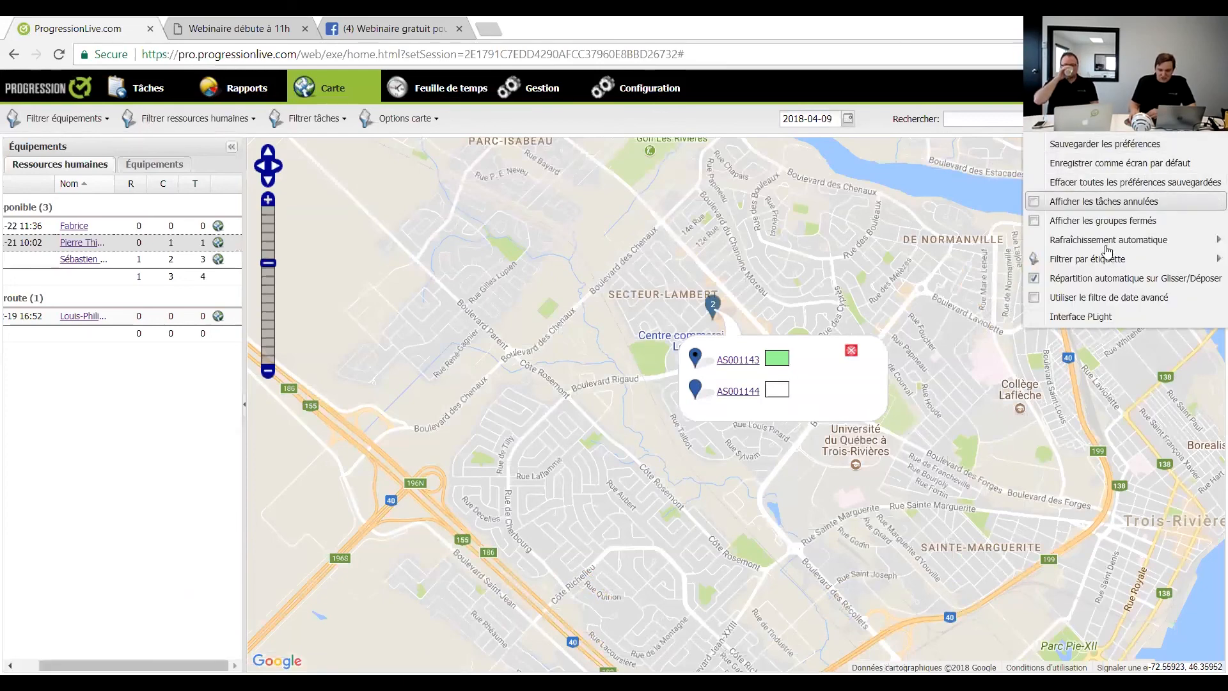
left_click(1075, 303)
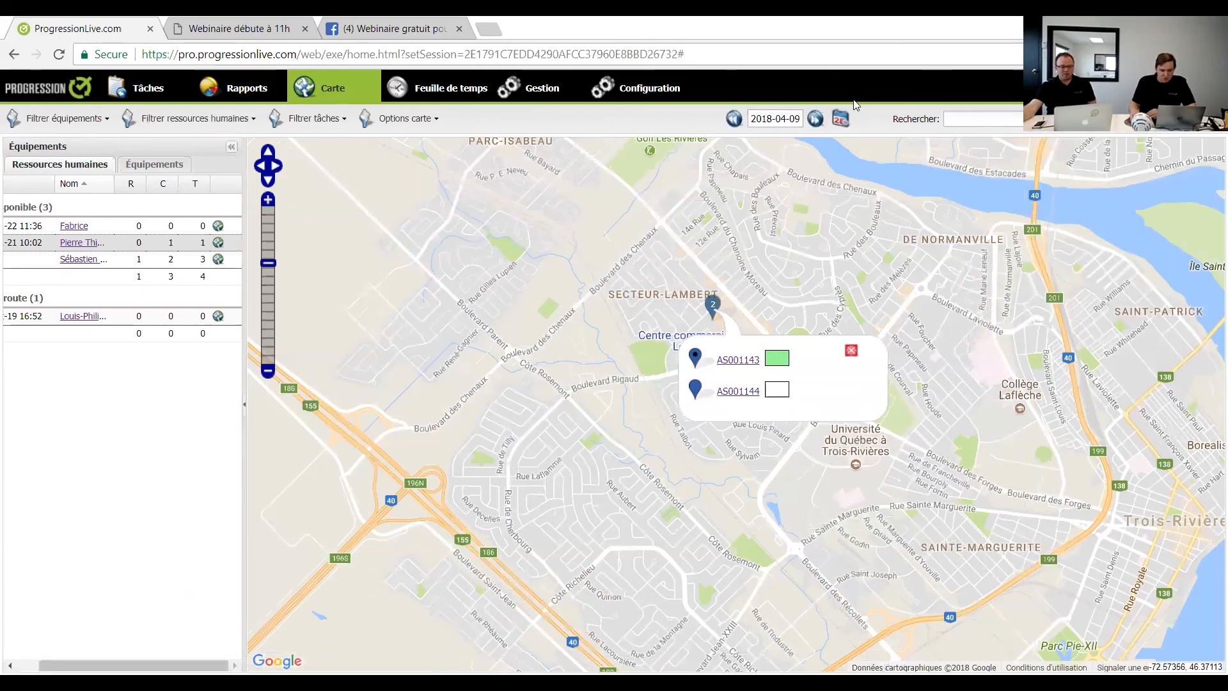
- Set the map's date filter to the range from 2018-04-02 to 2018-04-06 and apply it
left_click(842, 120)
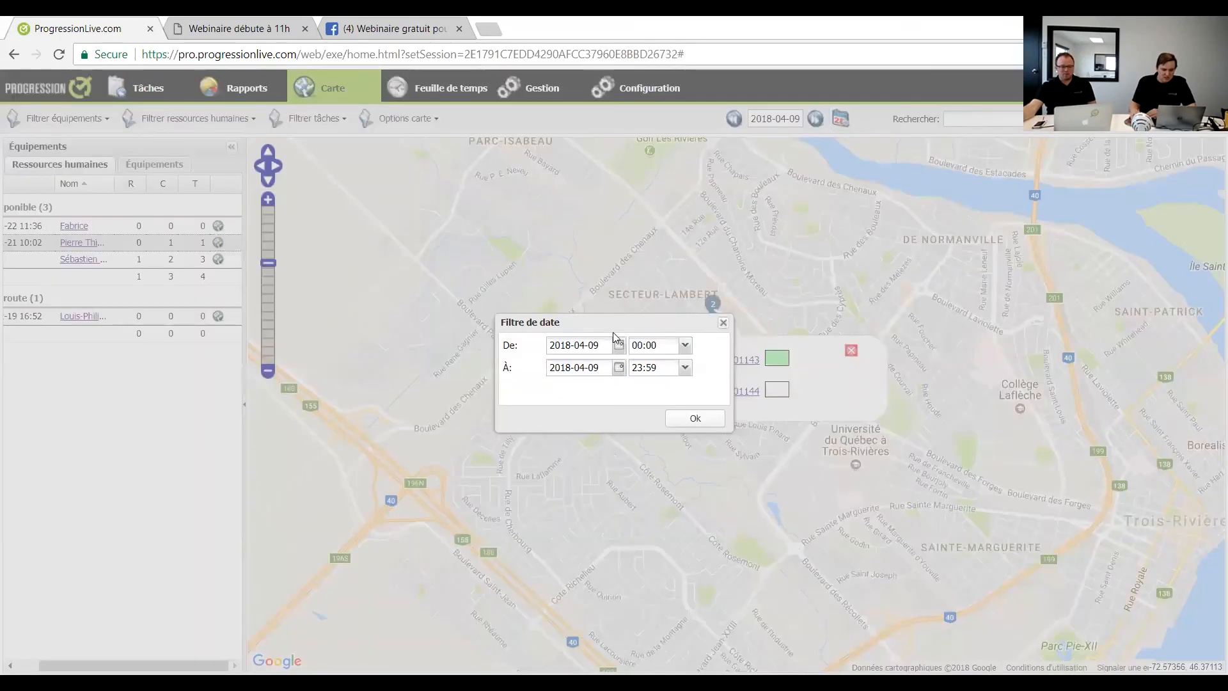
left_click(619, 369)
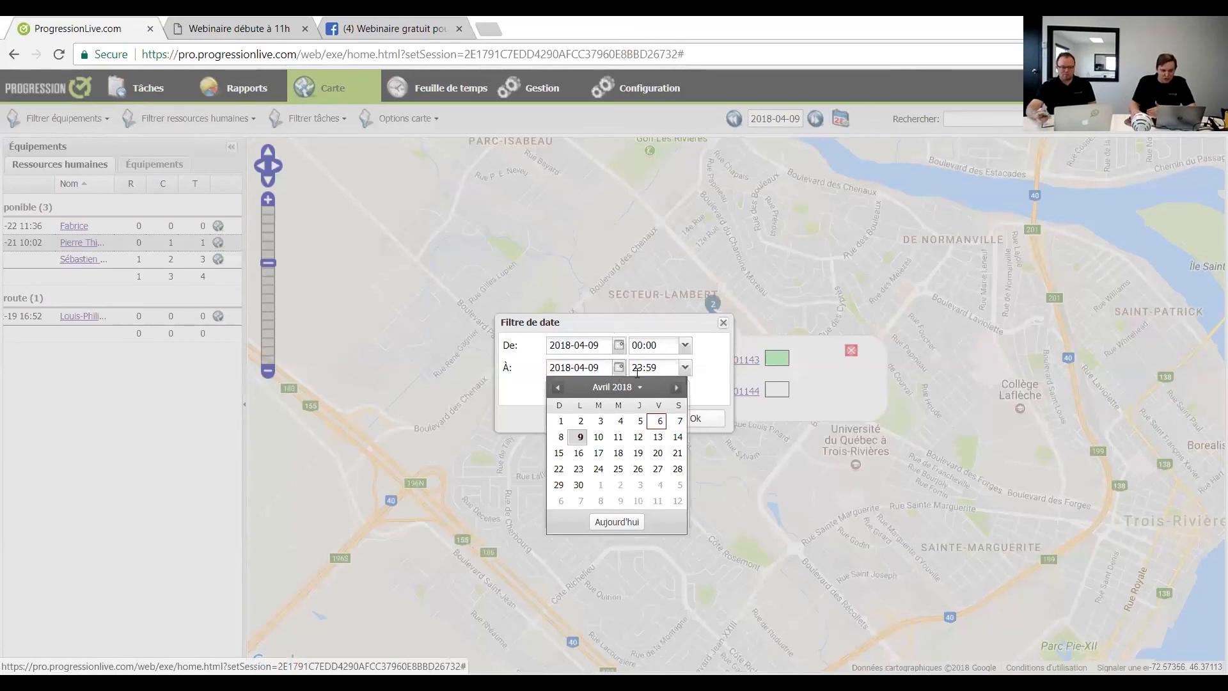
left_click(580, 421)
left_click(618, 346)
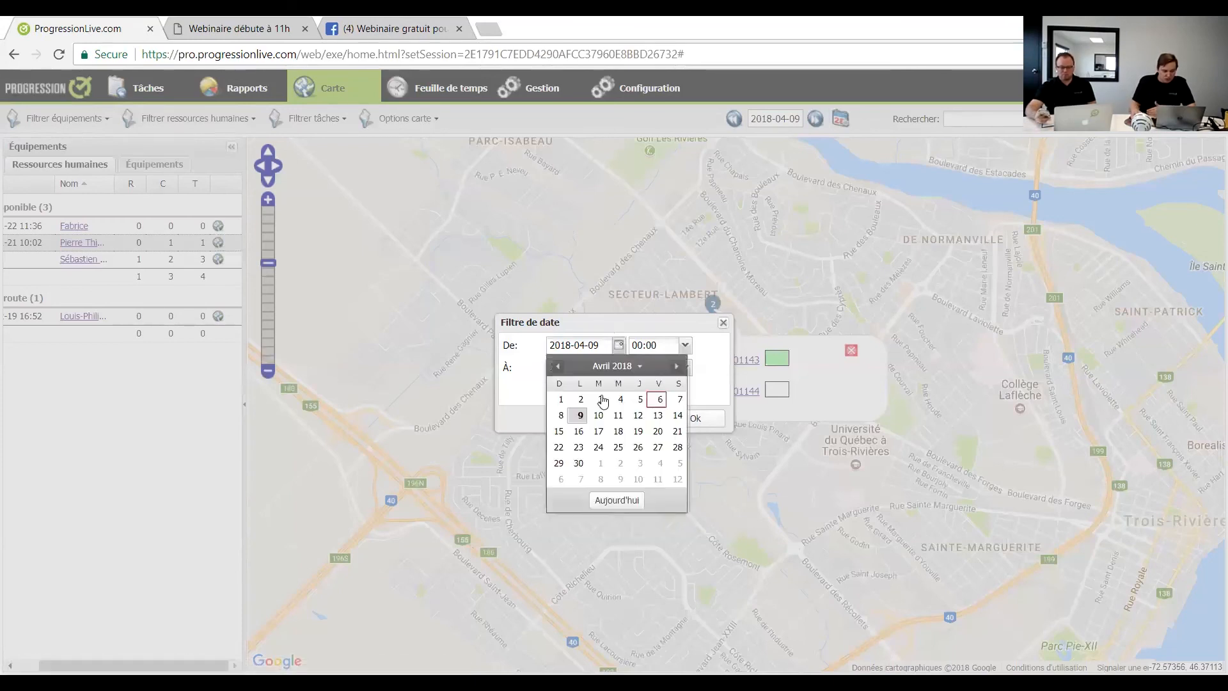
left_click(580, 400)
left_click(618, 368)
left_click(638, 421)
left_click(679, 419)
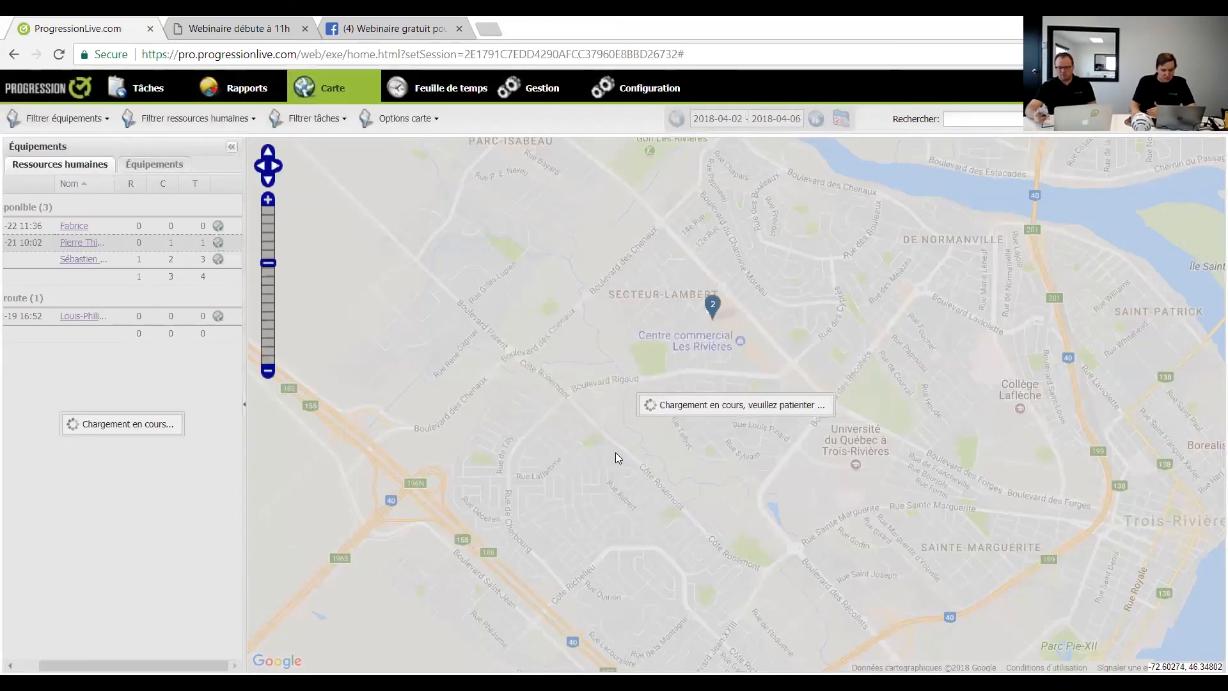
- Examine the task markers around Trois-Rivières for the selected date range
scroll(767, 392, "down", 1)
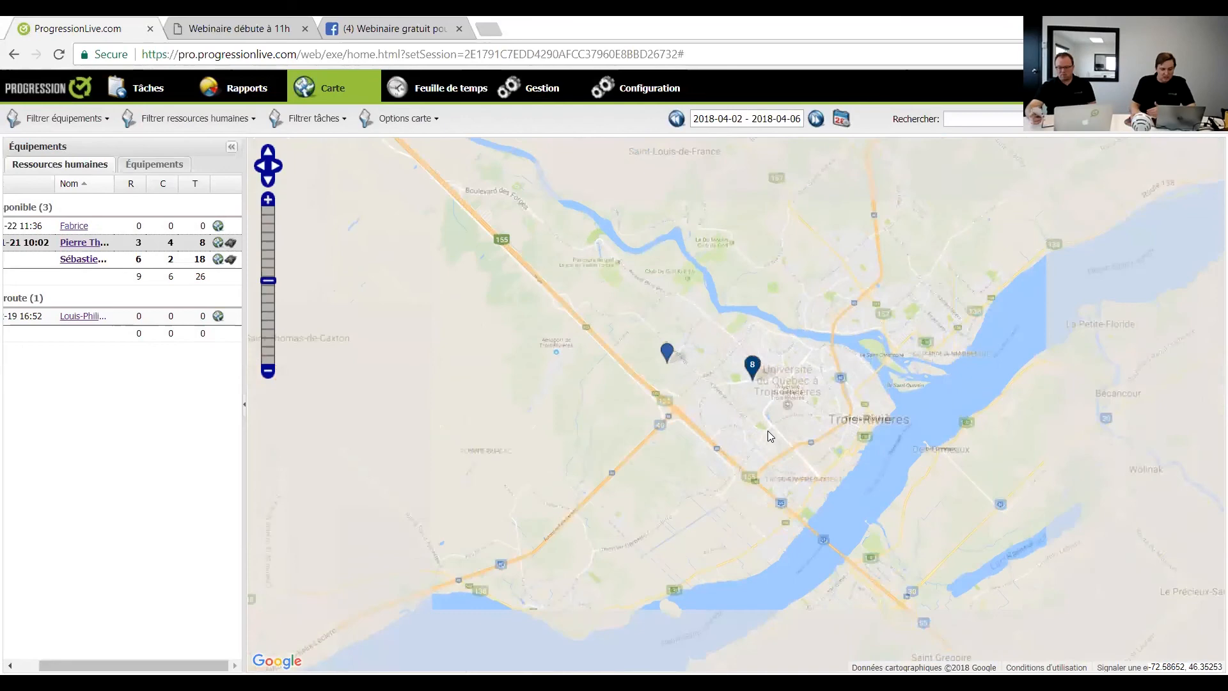
left_click_drag(740, 466, 714, 369)
scroll(704, 459, "up", 1)
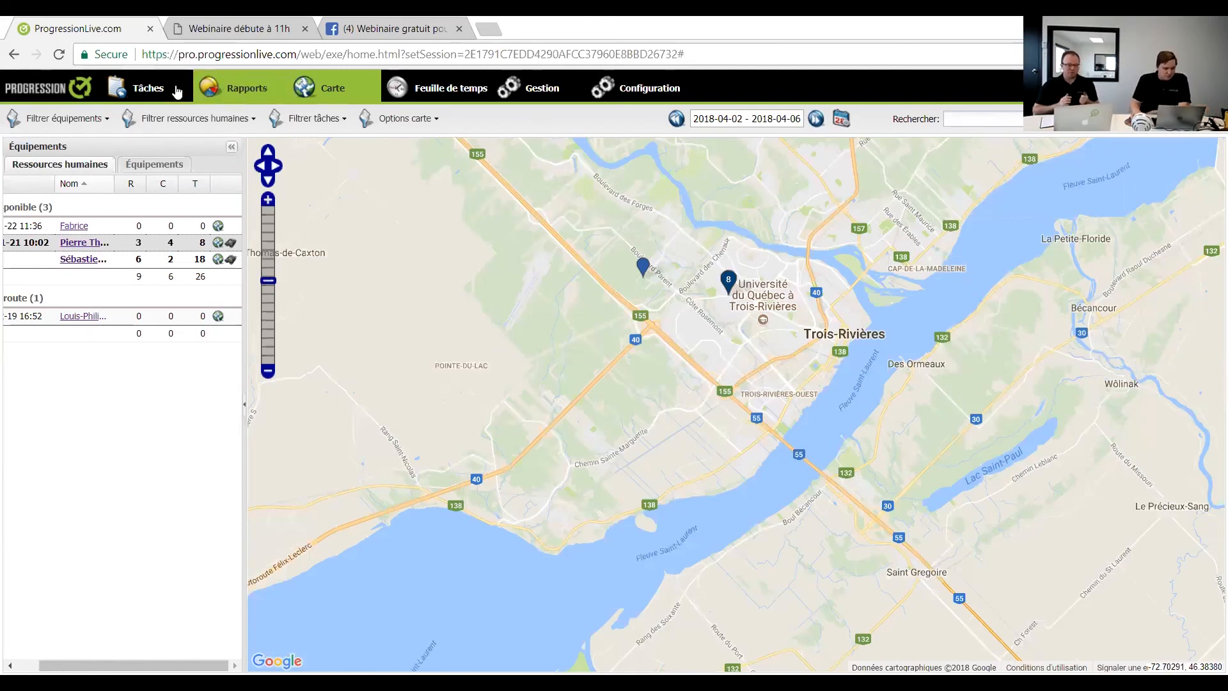
- Review this week's tasks in the task list, and return to the Trois-Rivières area on the map
left_click(134, 98)
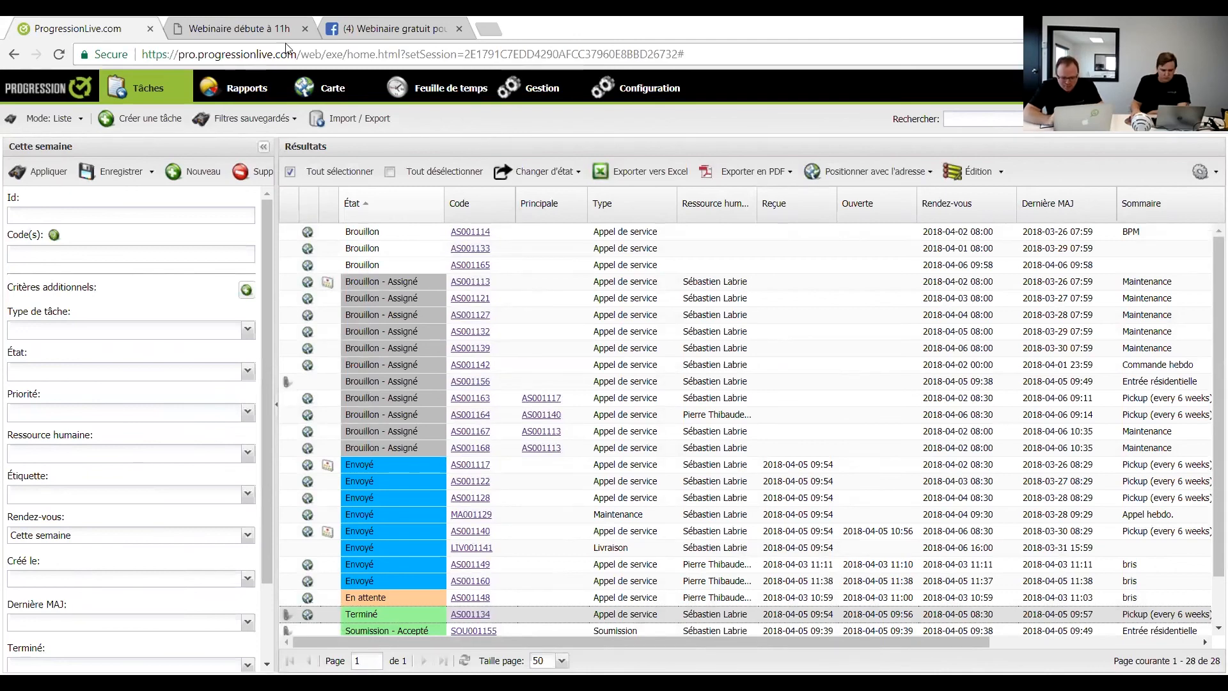
left_click(339, 99)
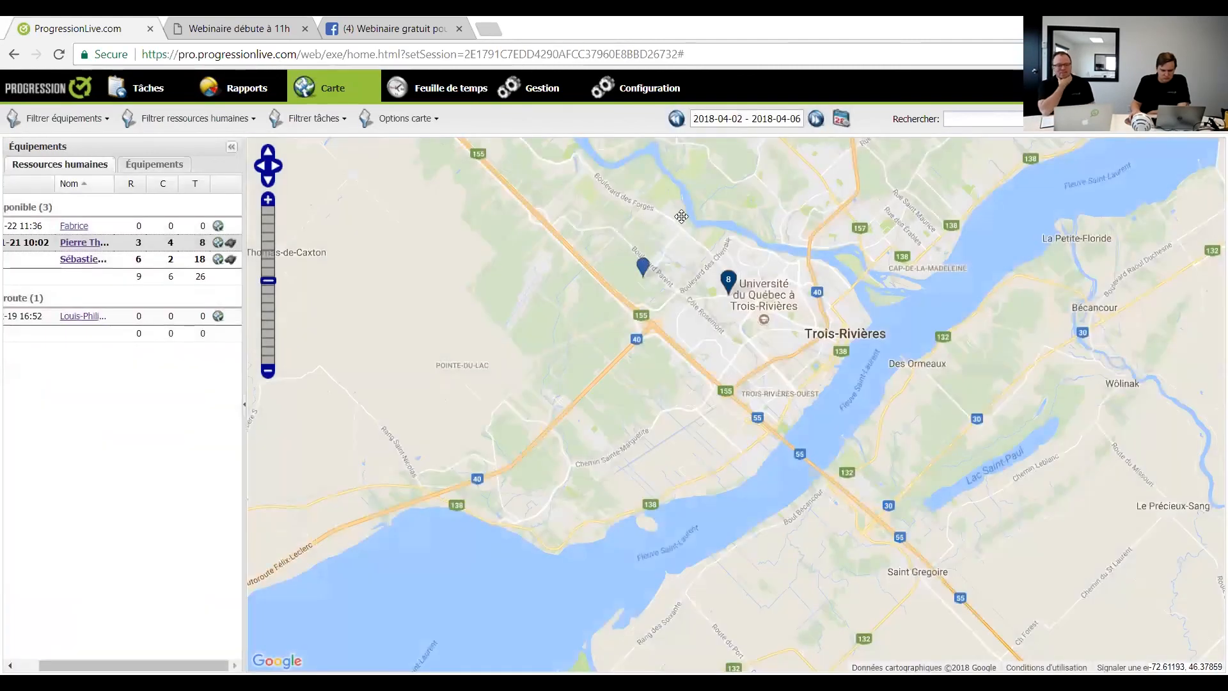
left_click_drag(681, 216, 641, 279)
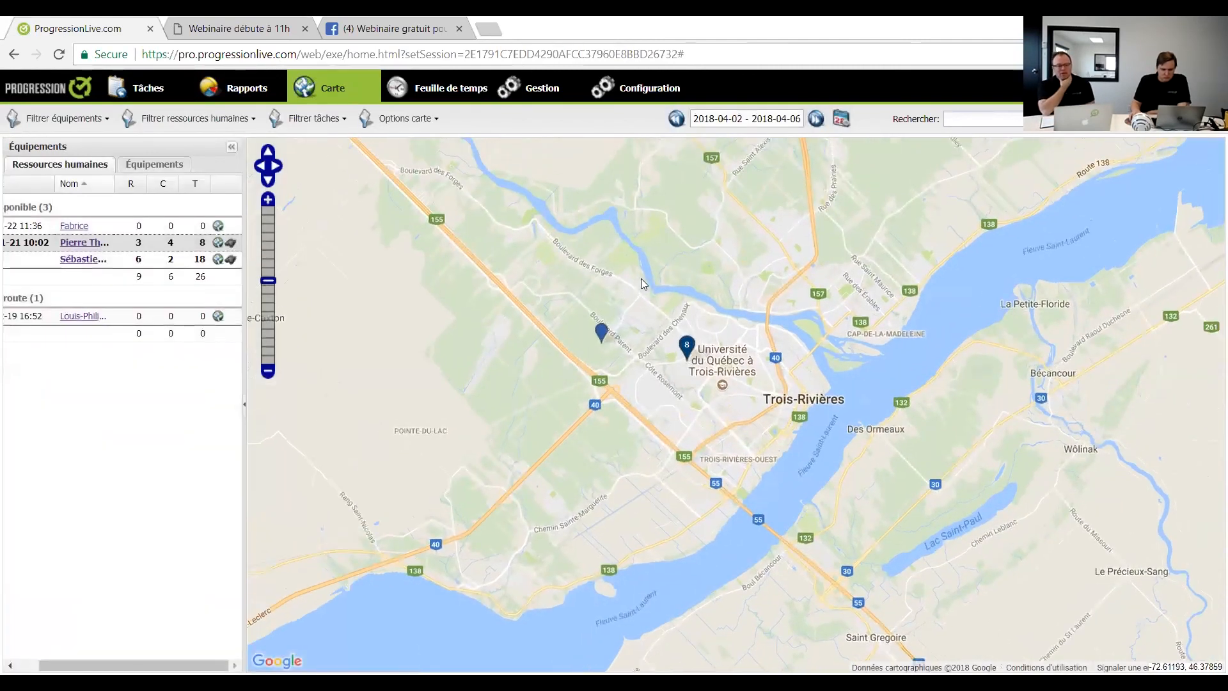